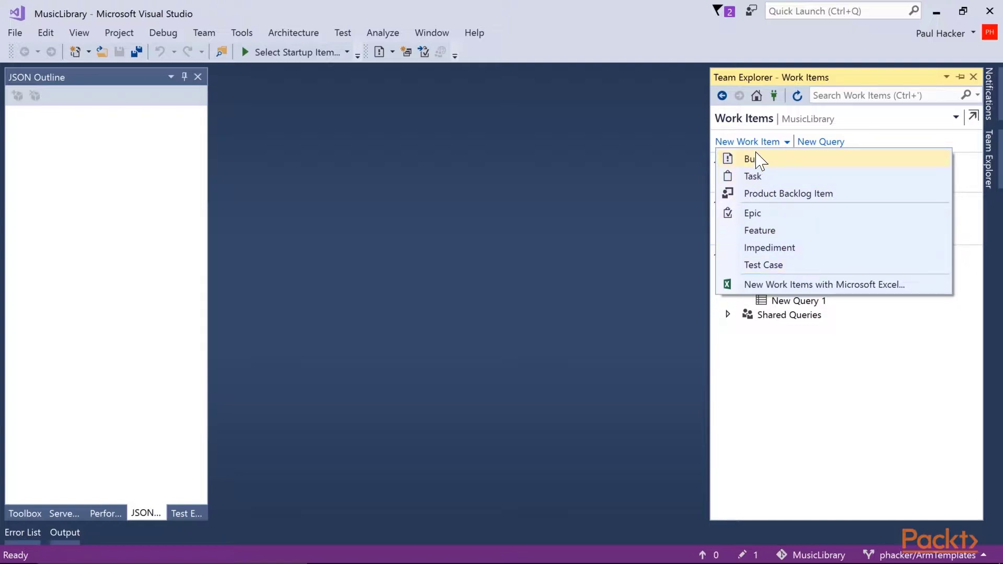
Step: Open a blank Product Backlog Item form for the MusicLibrary project and examine its Acceptance Criteria field
left_click(776, 196)
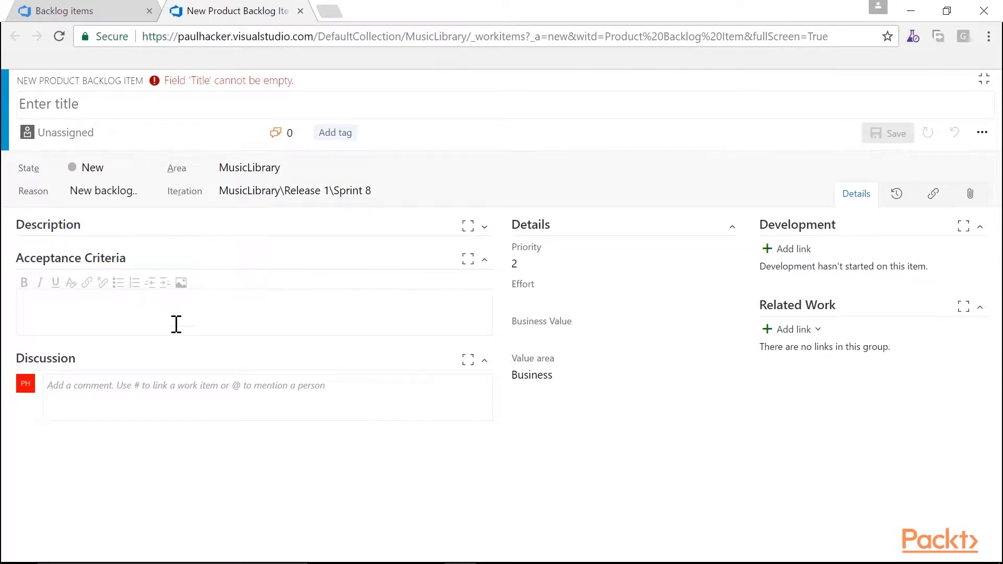
left_click(413, 325)
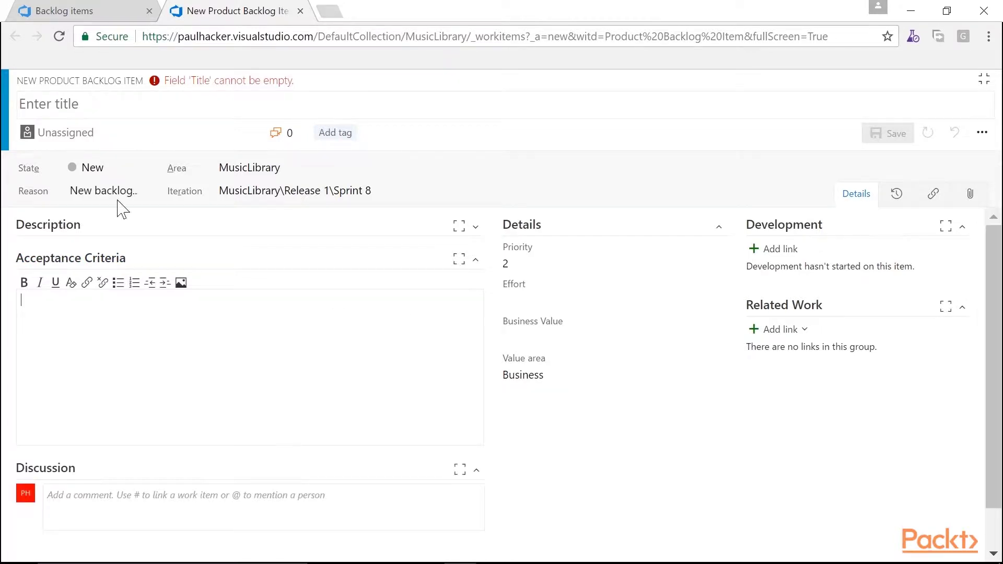
left_click(913, 11)
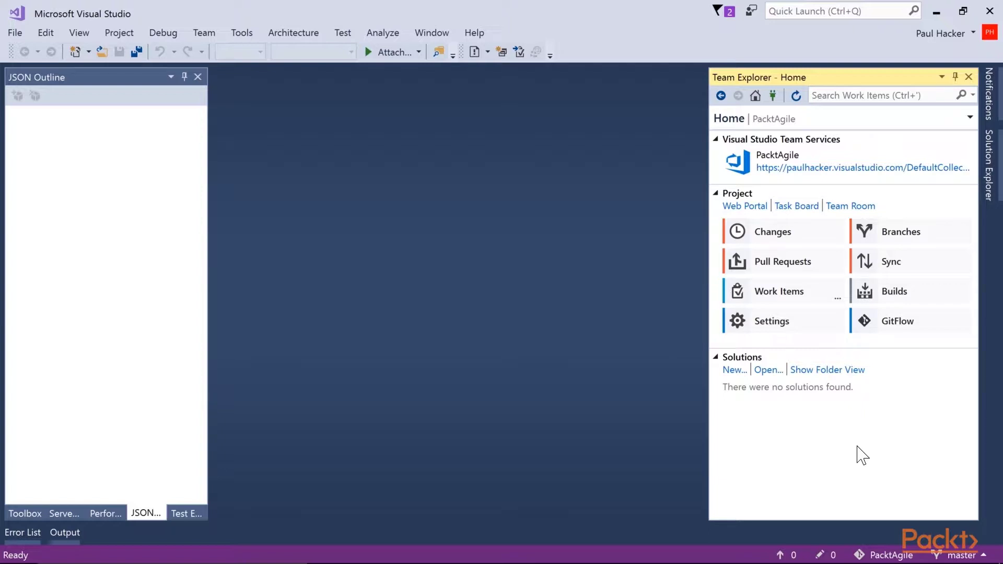
Step: Open a blank User Story form from the work items of the PacktAgile project
left_click(784, 293)
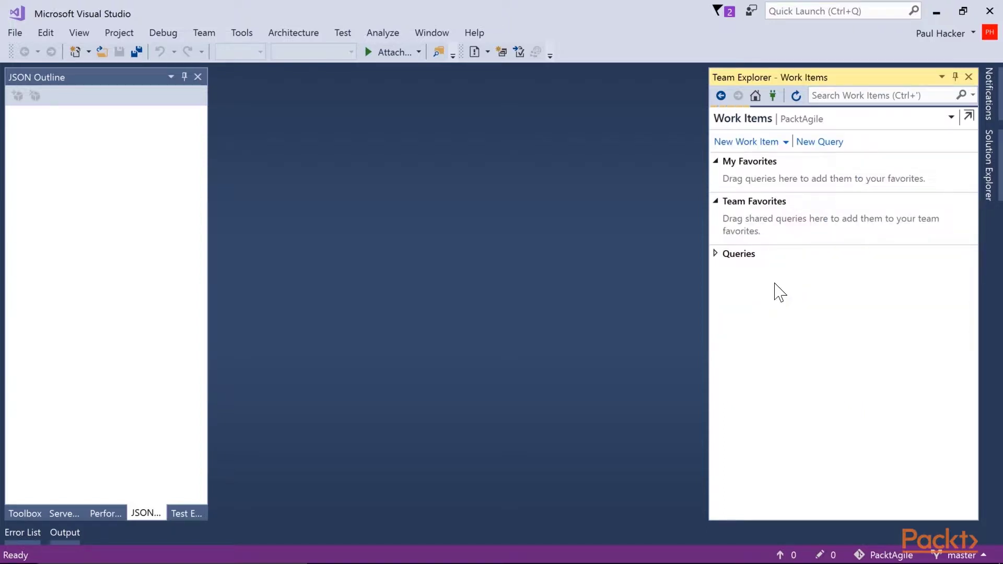
left_click(785, 143)
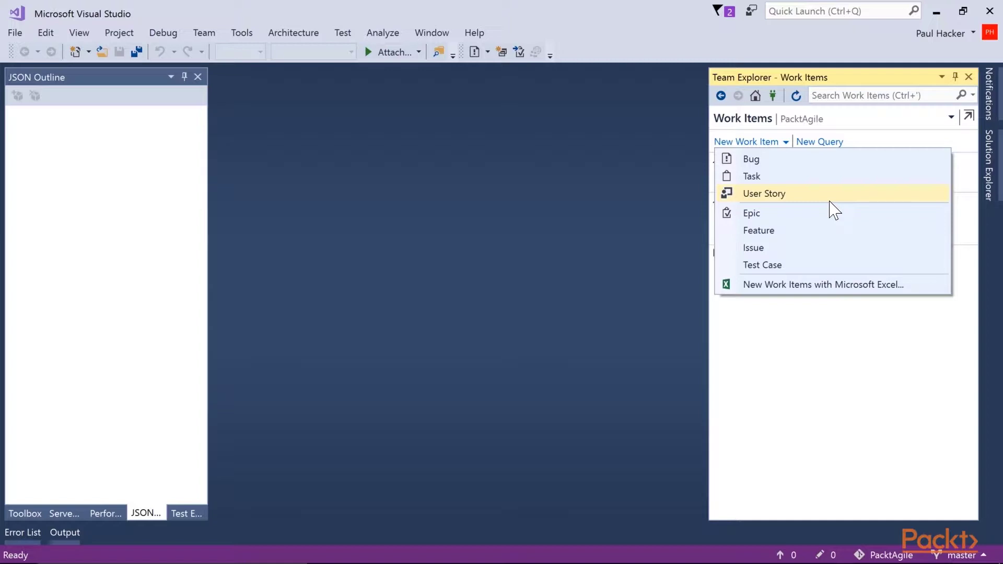
left_click(753, 195)
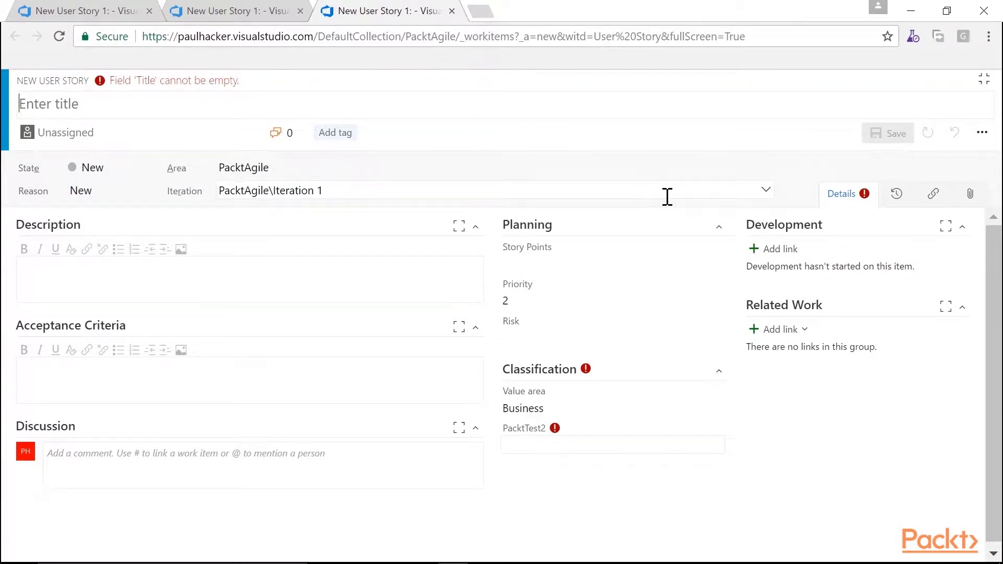
Step: Examine the user story's available iterations and its Description and Story Points fields
left_click(345, 200)
left_click_drag(345, 200, 284, 204)
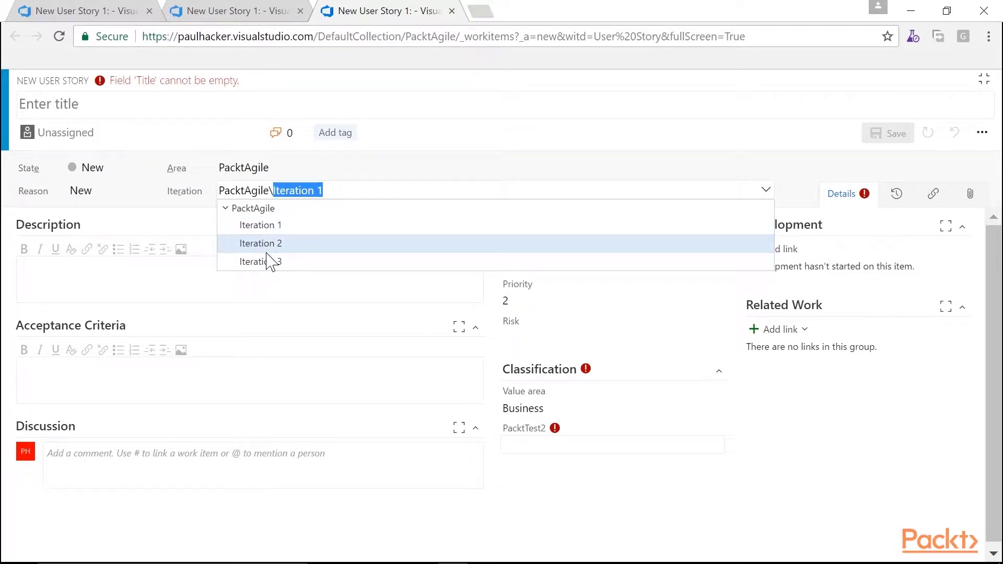
left_click(120, 295)
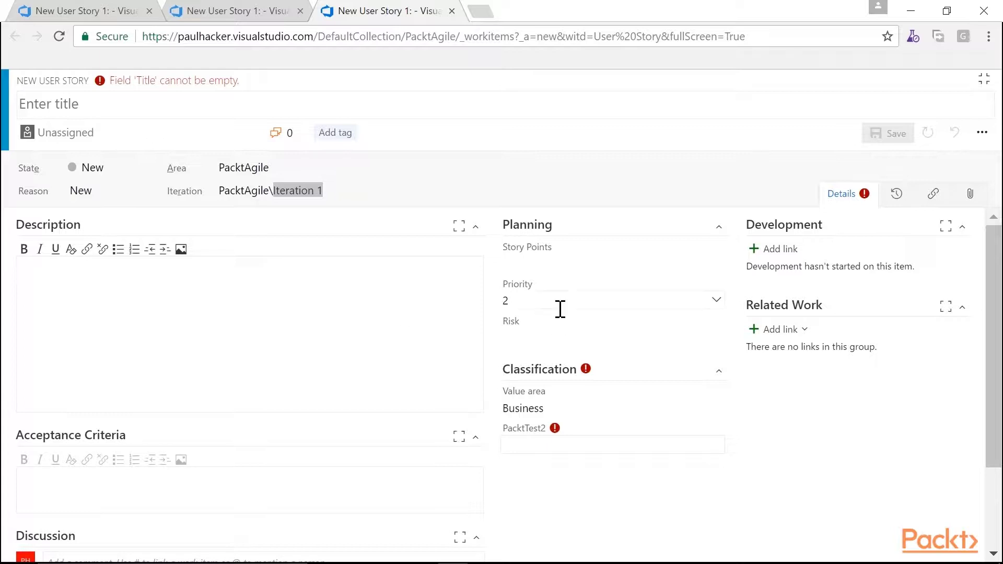
left_click(550, 263)
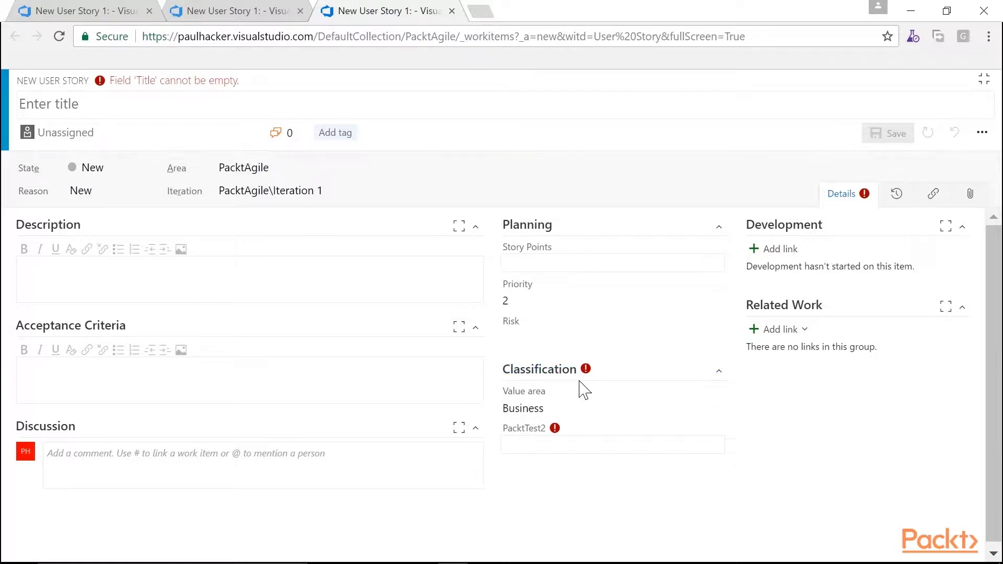
Step: Set the user story's Value area to Business and fill in the PacktTest2 field with "Test"
left_click(716, 408)
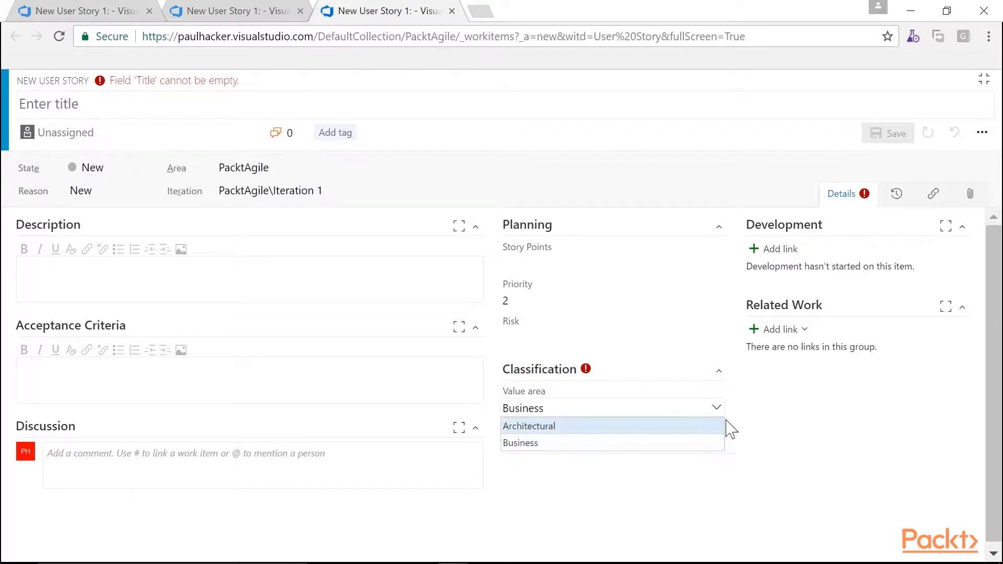
left_click(595, 442)
left_click(562, 456)
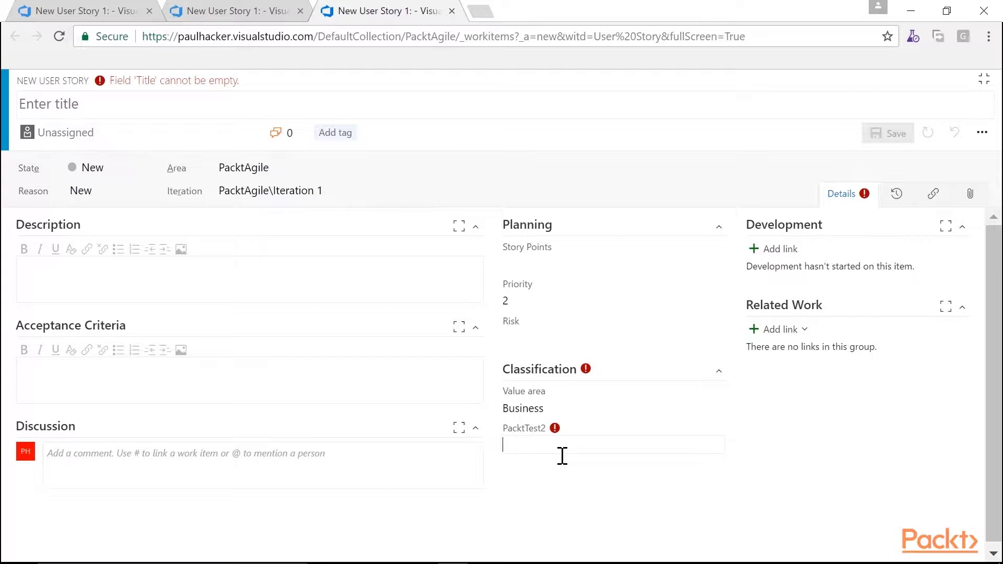
type("Test")
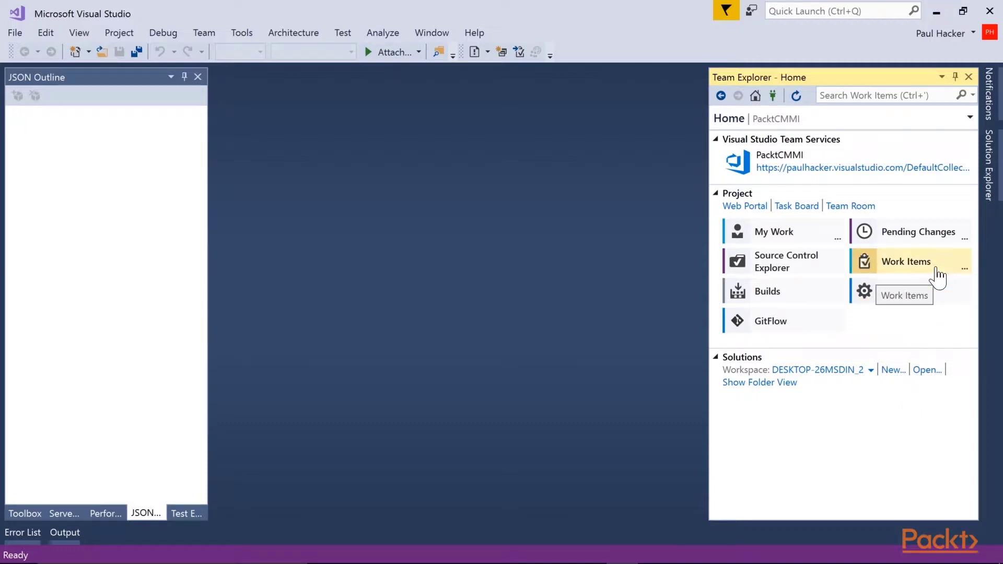
Step: Open a blank Requirement form from the work items of the PacktCMMI project
left_click(903, 263)
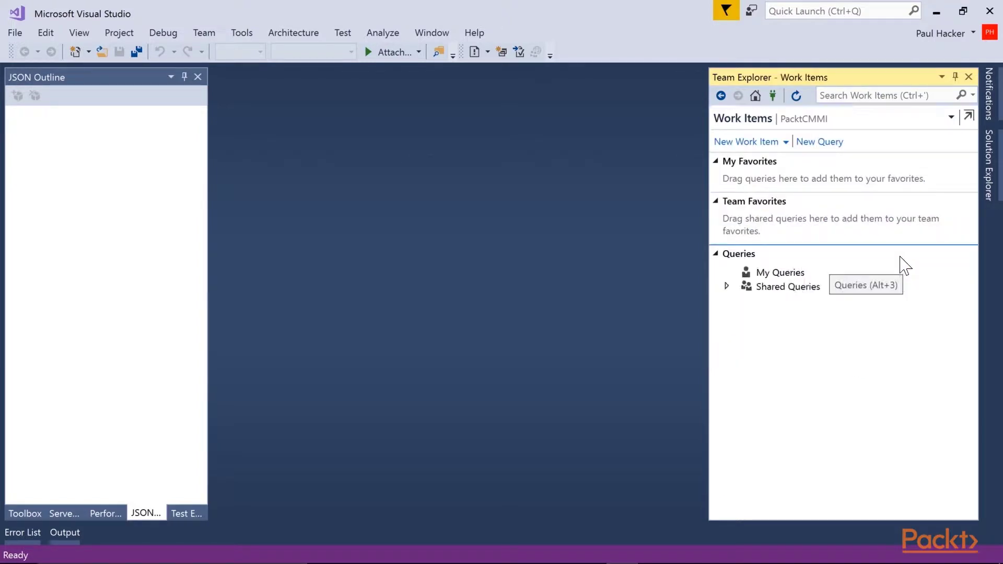
left_click(786, 142)
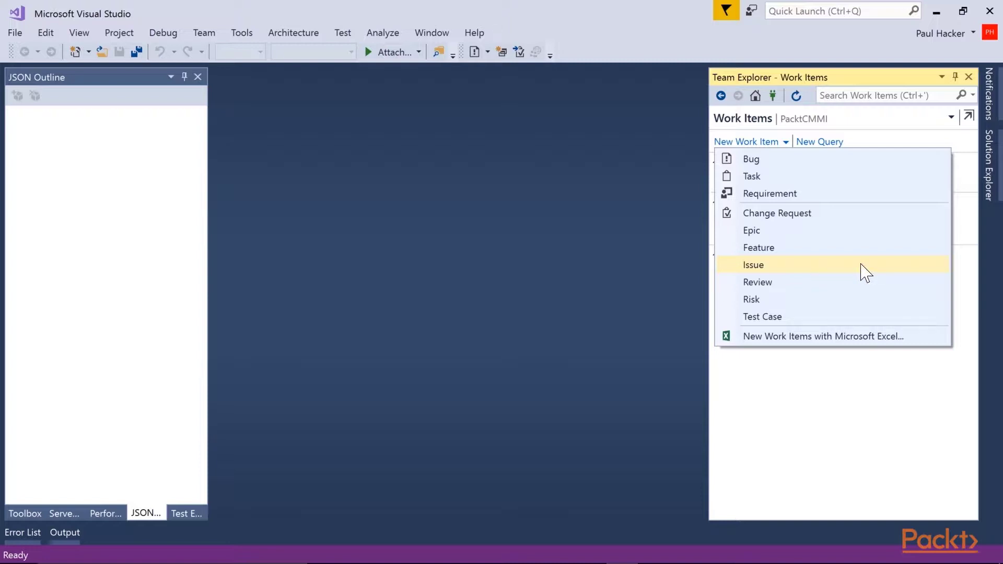
left_click(756, 200)
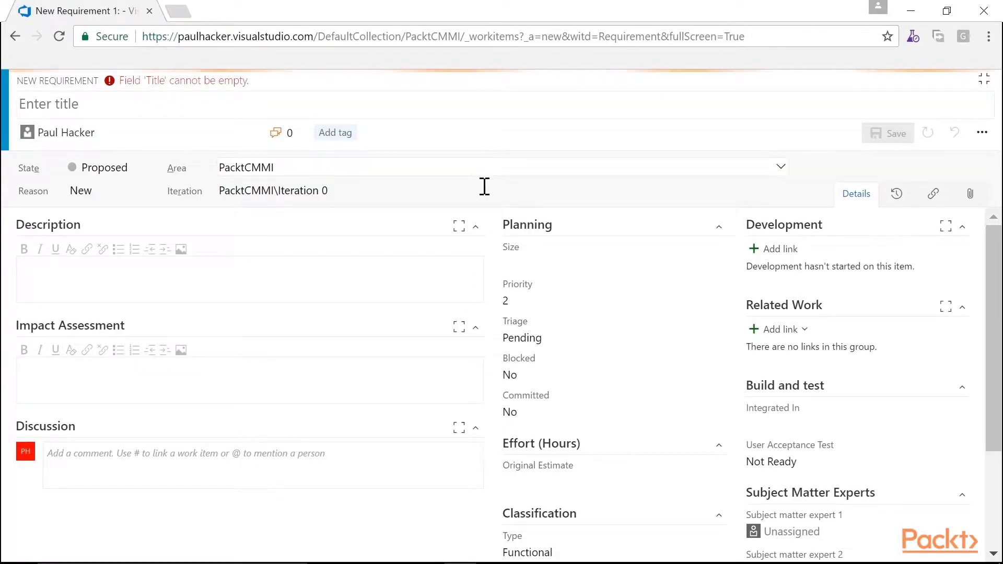
Step: Examine the requirement's Iteration, State and Reason options and its Impact Assessment field
left_click(361, 194)
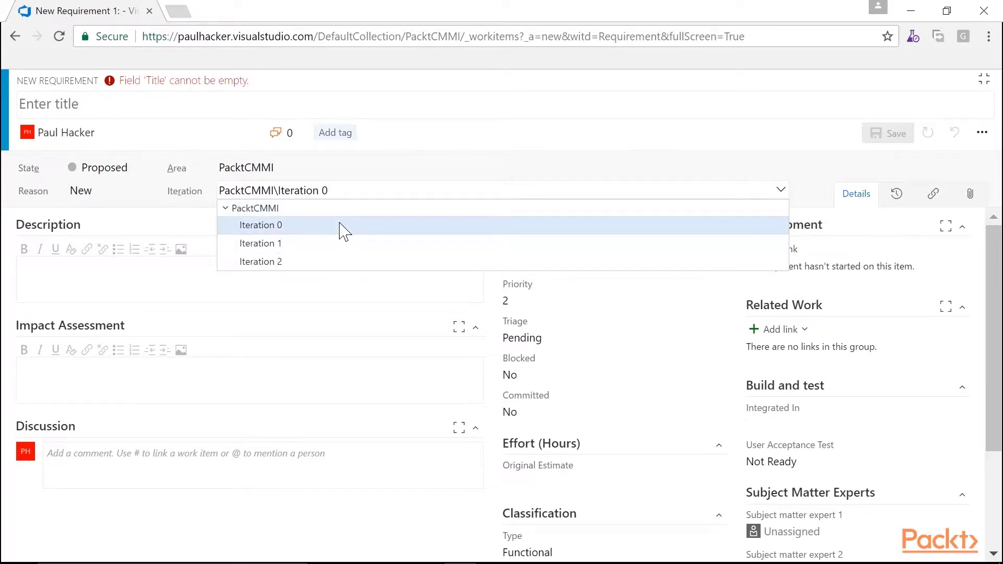
left_click(112, 401)
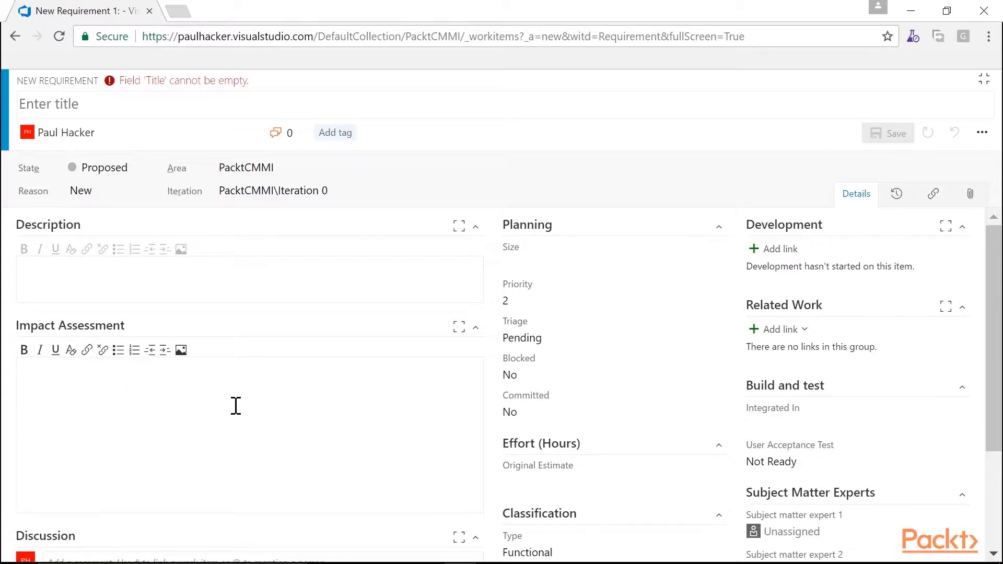
left_click(149, 173)
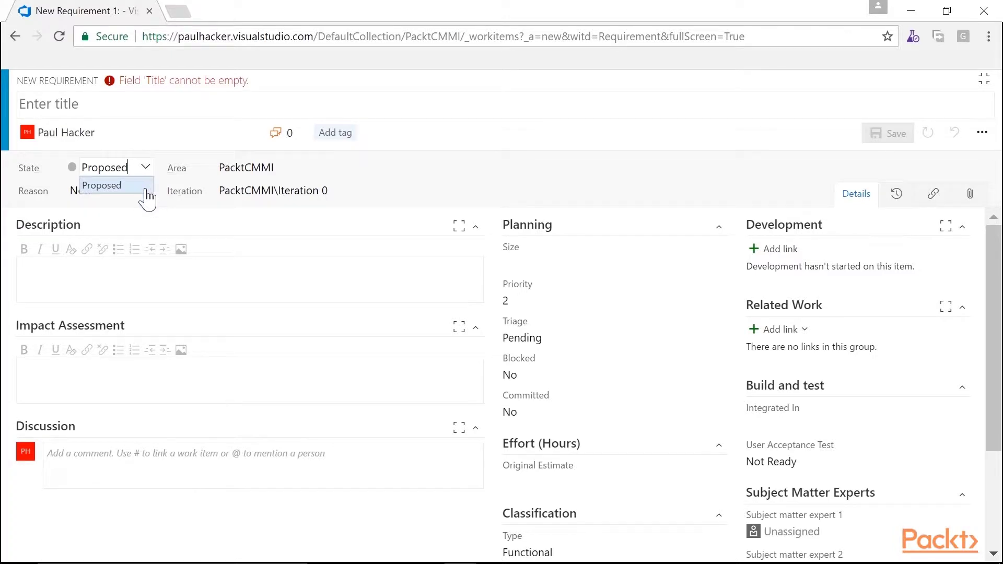
left_click(146, 191)
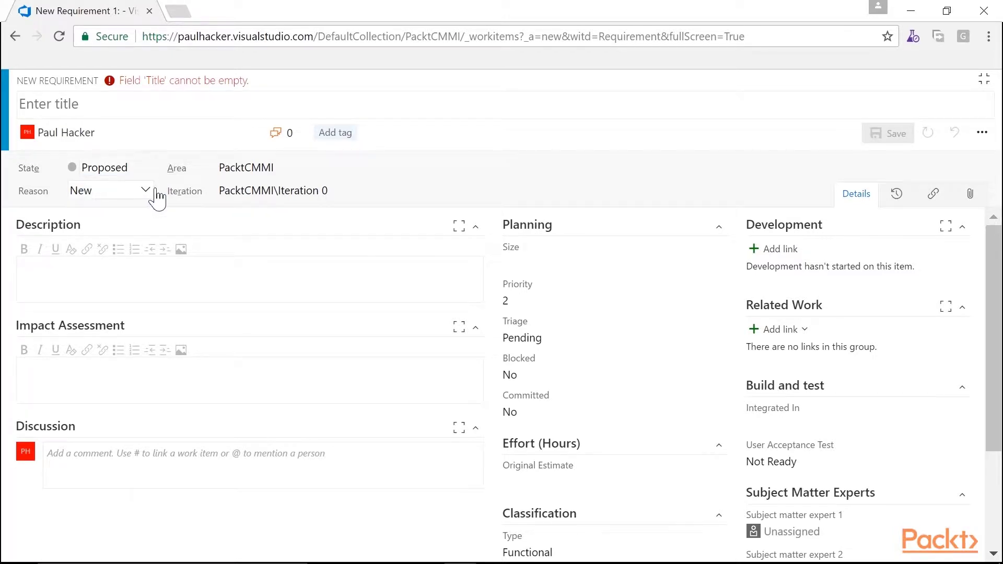
left_click(154, 191)
left_click(156, 191)
Step: Try XXL as the requirement's Size in the planning section and replace it with 6
left_click(544, 273)
type("XXL")
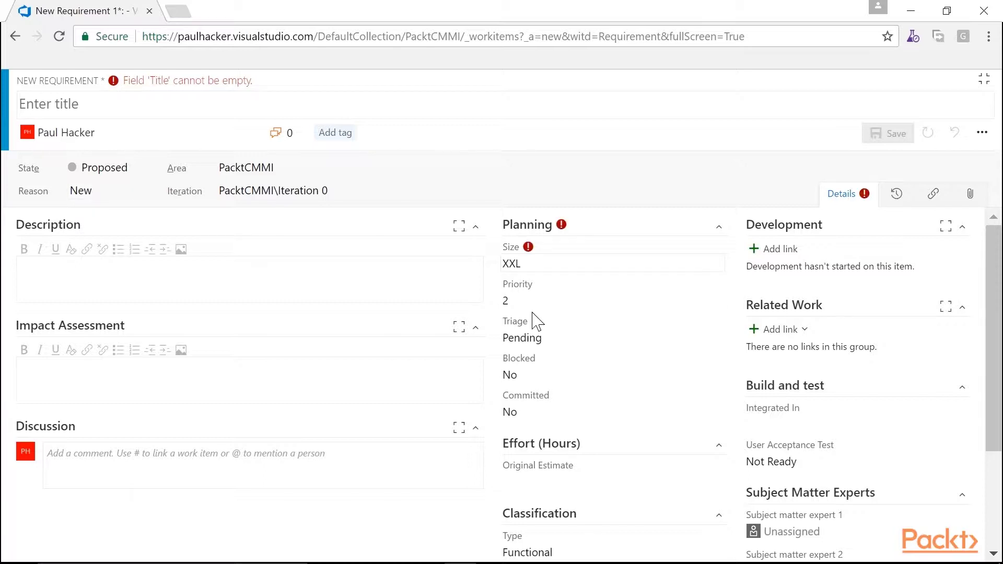
left_click_drag(542, 277, 442, 282)
type("6")
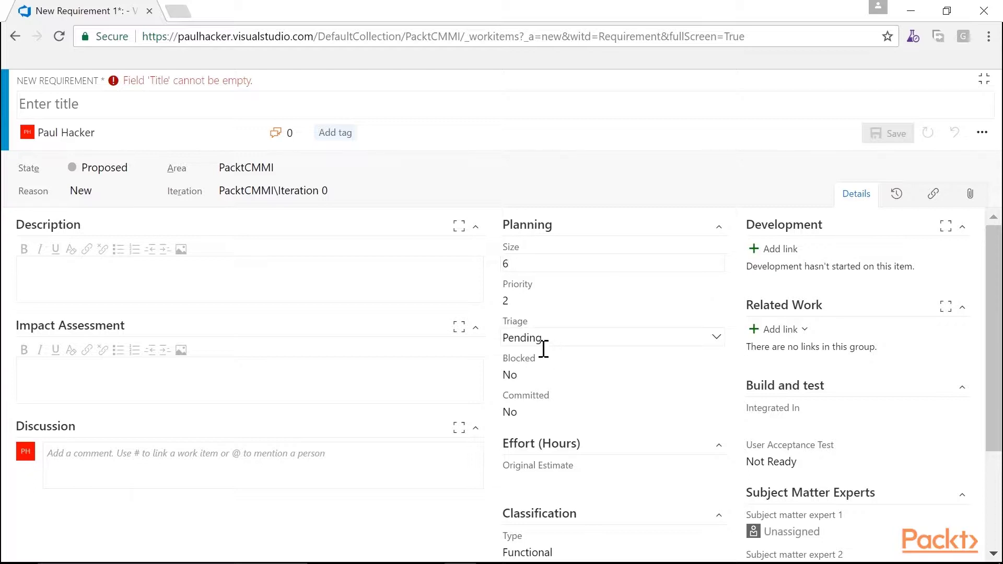
Step: Set the requirement's Triage to Pending and its classification Type to Functional
left_click(722, 345)
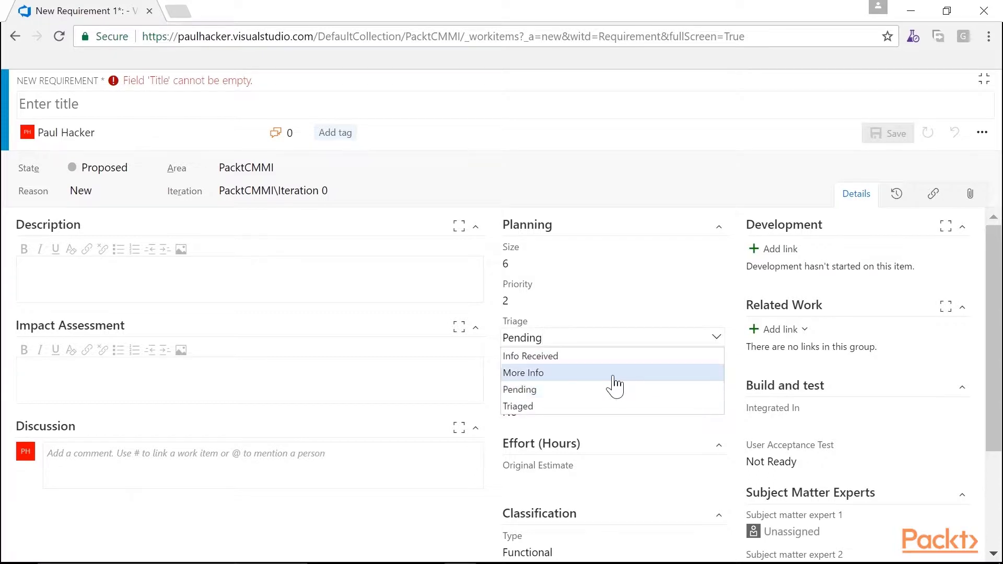
left_click(538, 390)
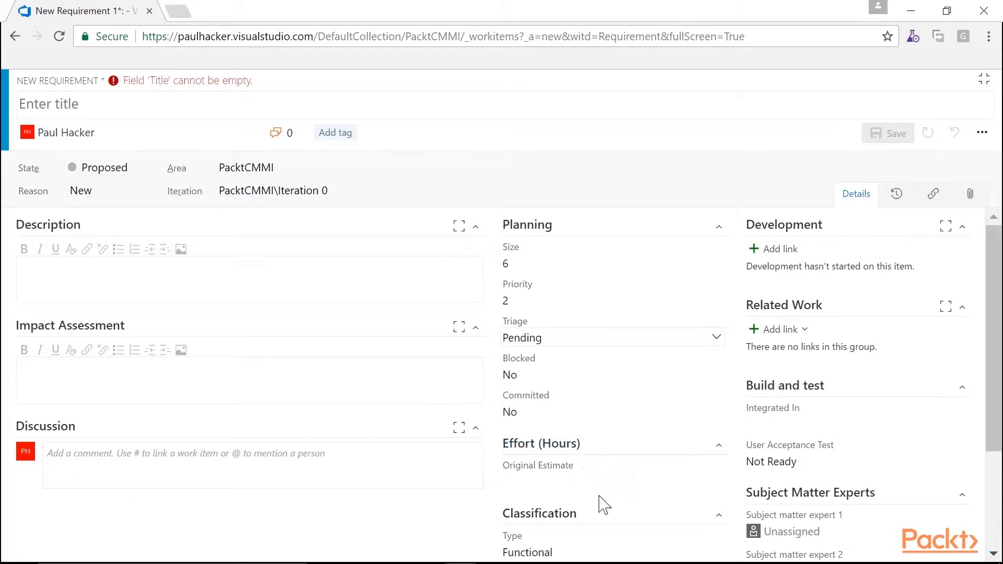
scroll(626, 506, "down", 1)
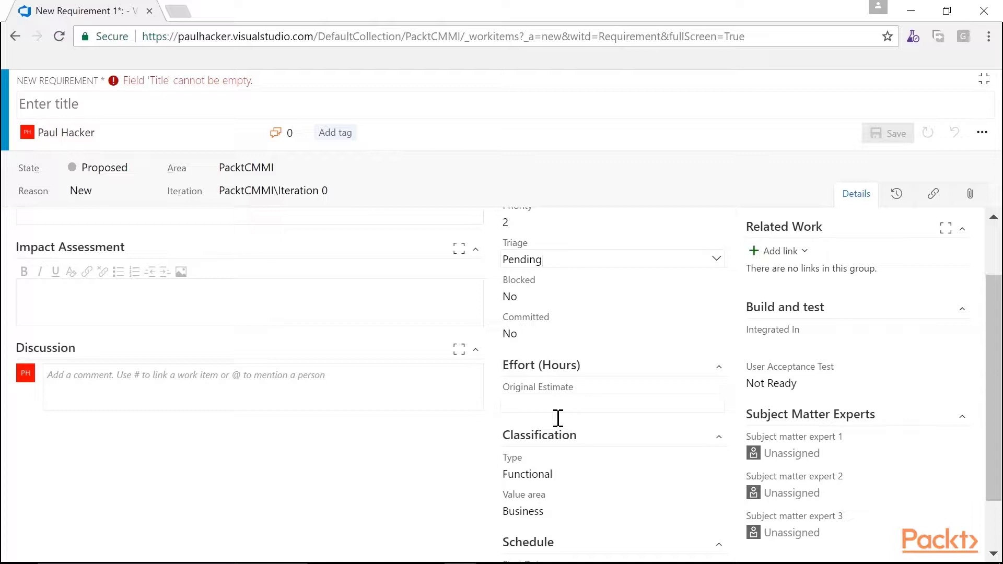
scroll(557, 418, "down", 1)
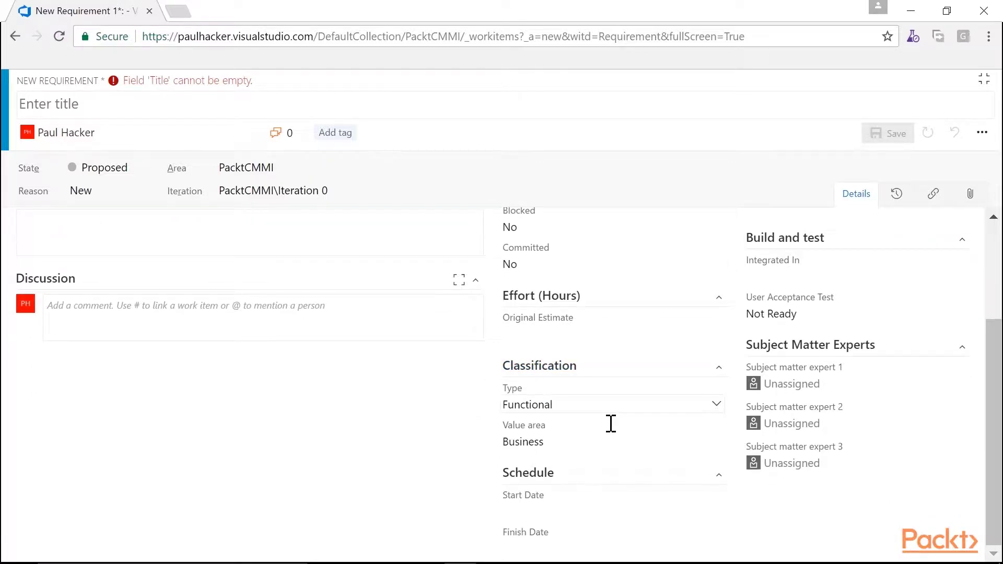
left_click(718, 406)
left_click(718, 405)
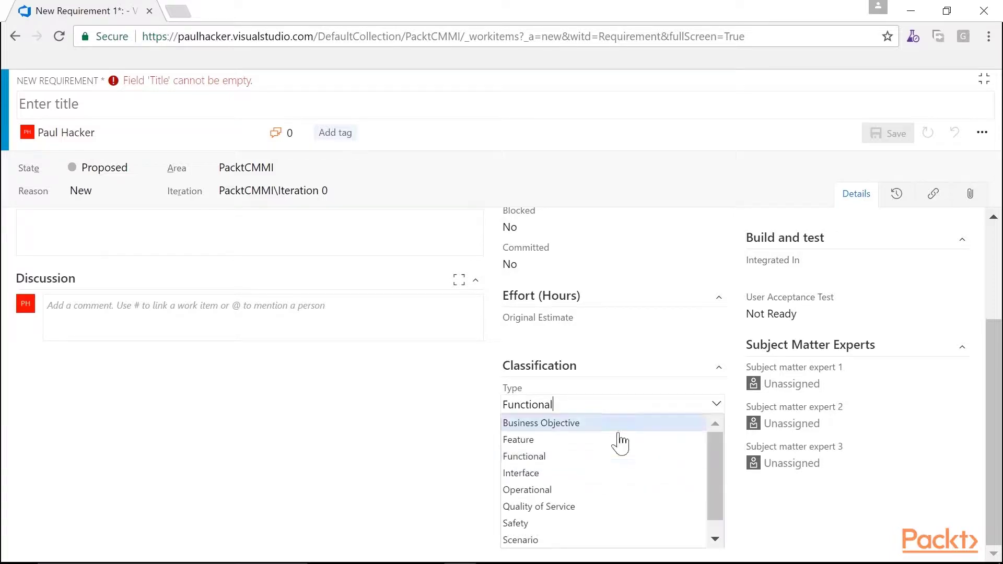
left_click(542, 460)
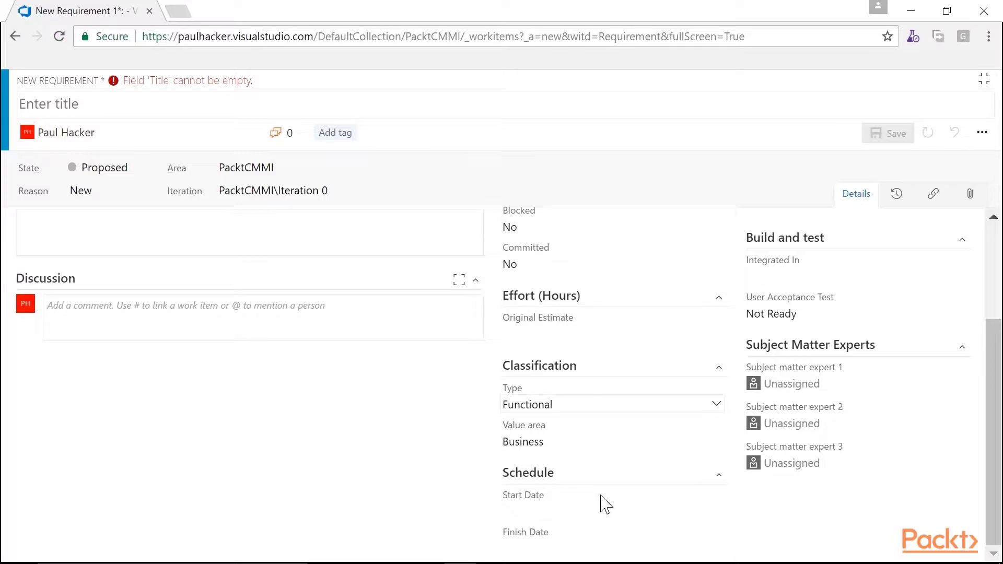
Step: Review the requirement form's Build and test, Subject Matter Experts and Schedule sections
scroll(588, 504, "up", 3)
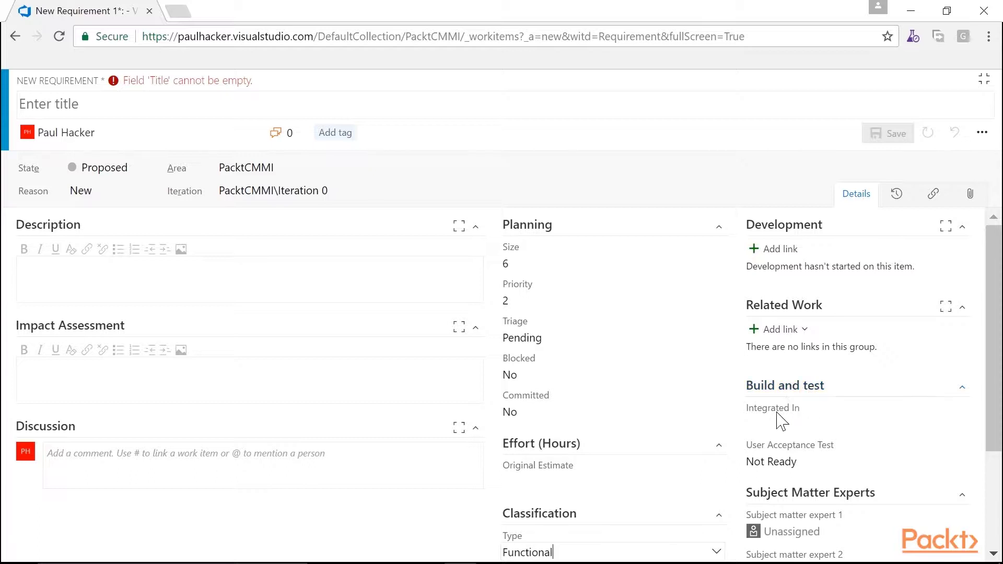
mouse_move(798, 411)
scroll(694, 441, "down", 3)
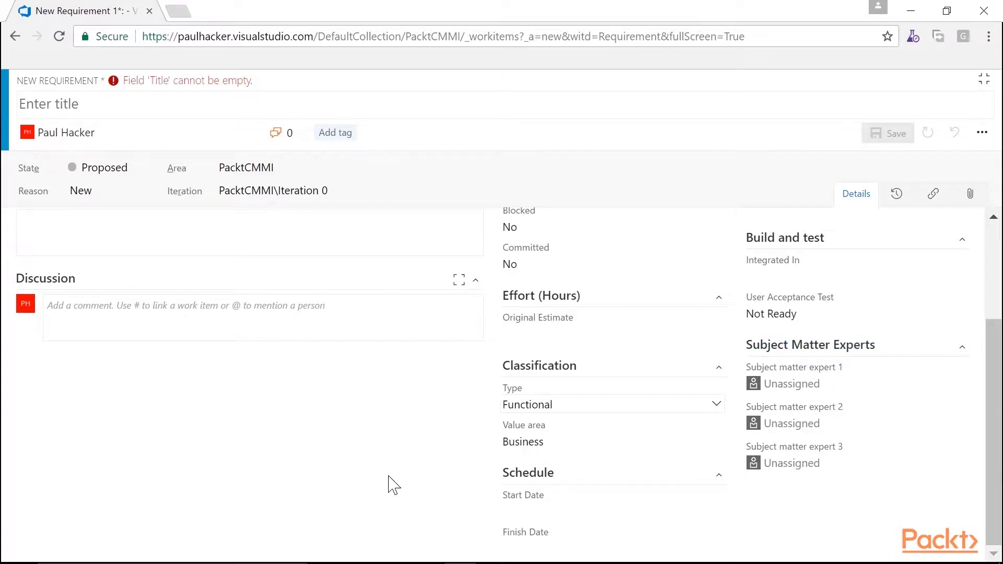
scroll(395, 479, "up", 1)
scroll(395, 480, "up", 3)
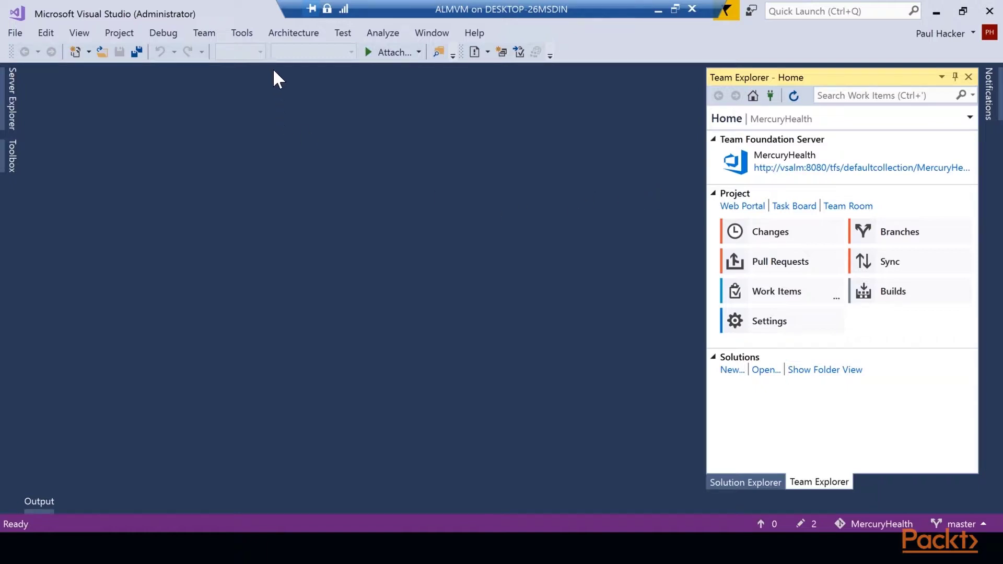
Step: Search the online Visual Studio Marketplace extensions for "process editor" in the MercuryHealth Visual Studio session
left_click(239, 37)
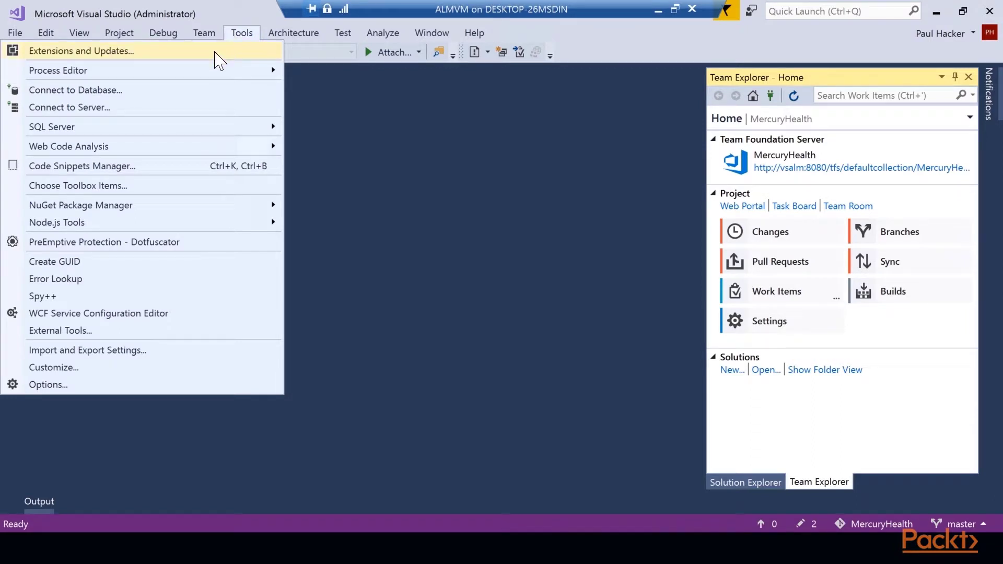
left_click(216, 52)
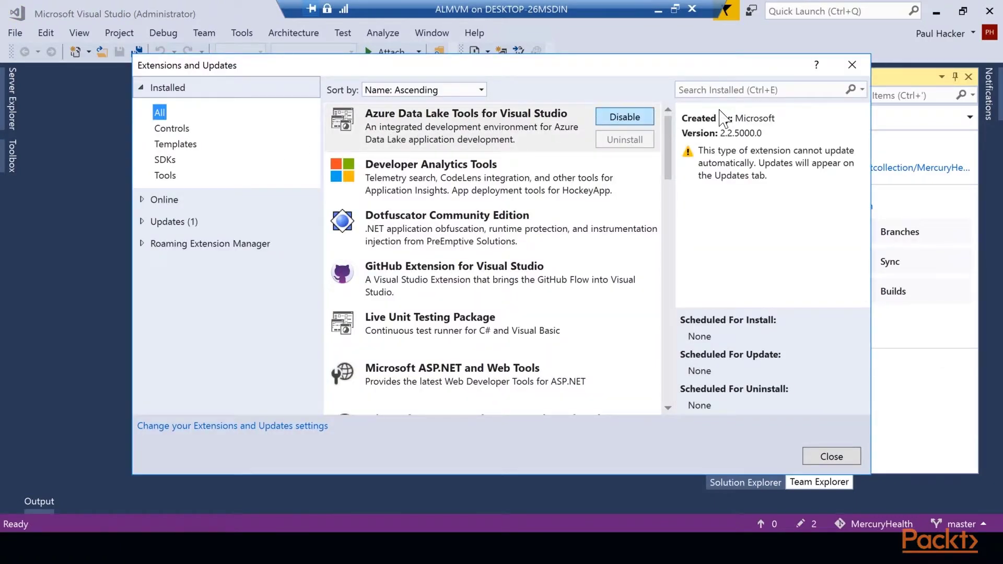
left_click(176, 202)
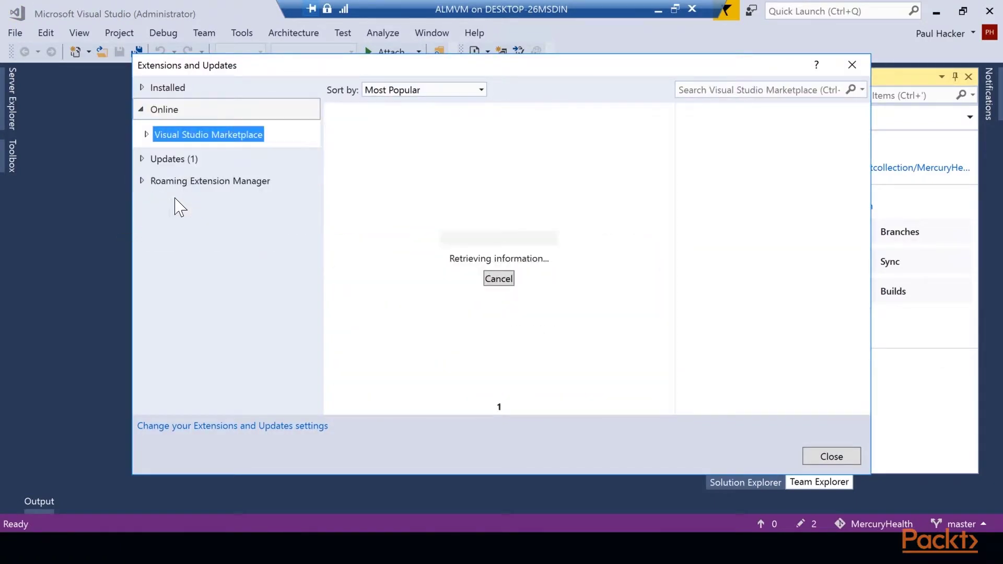
left_click(771, 102)
type("pro")
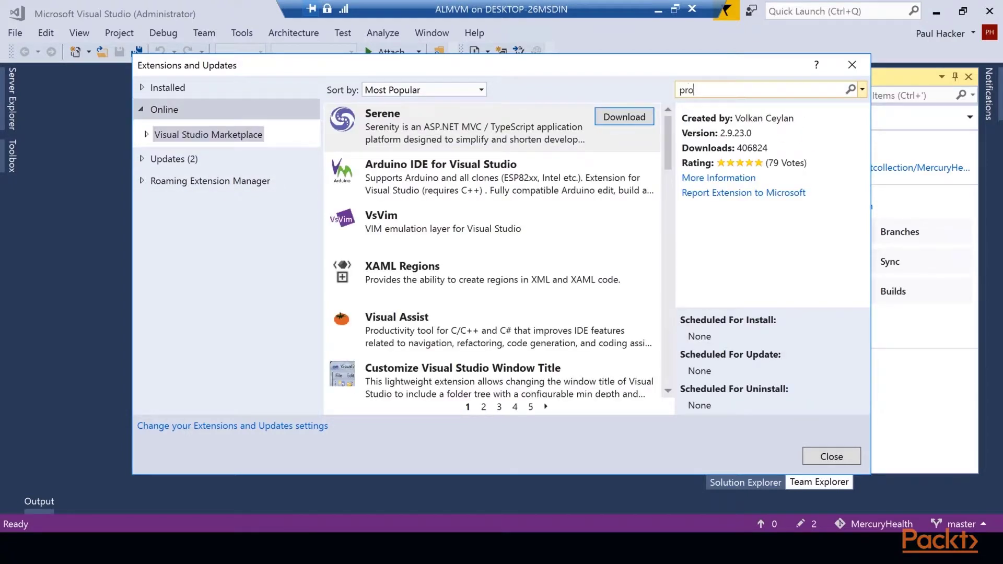
type("cess editor")
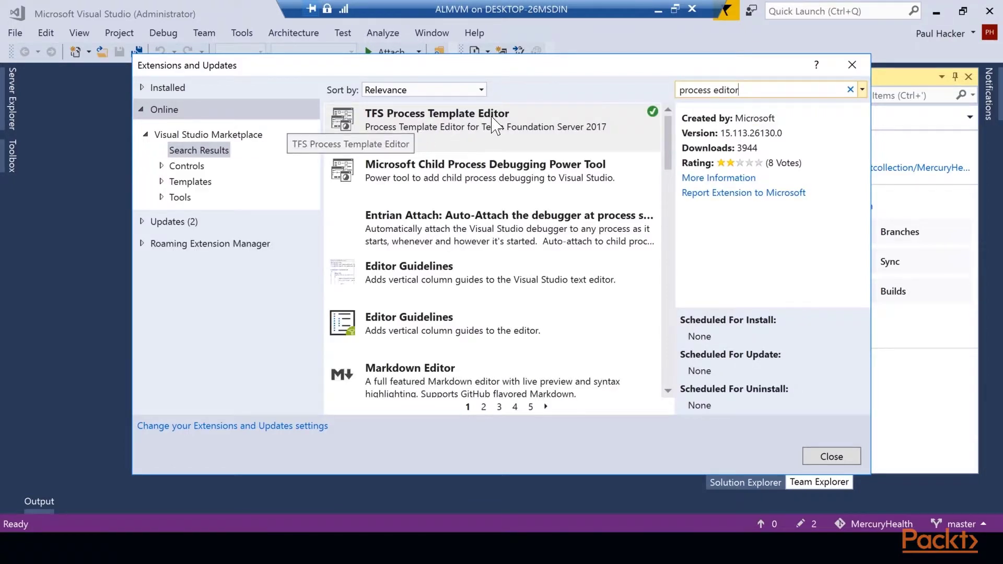
Step: Inspect the TFS Process Template Editor extension in the search results, and close the extensions manager
left_click(550, 116)
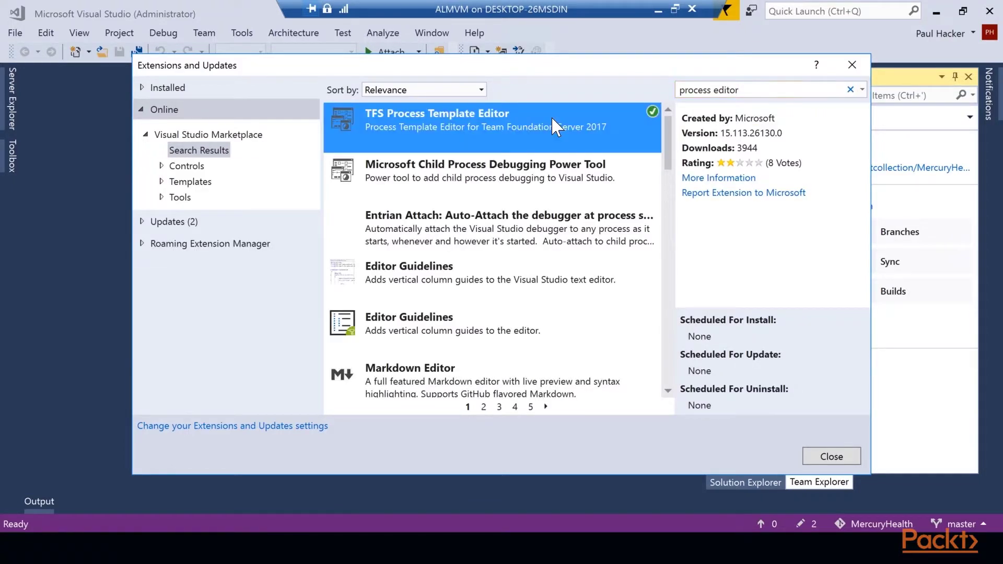
mouse_move(655, 115)
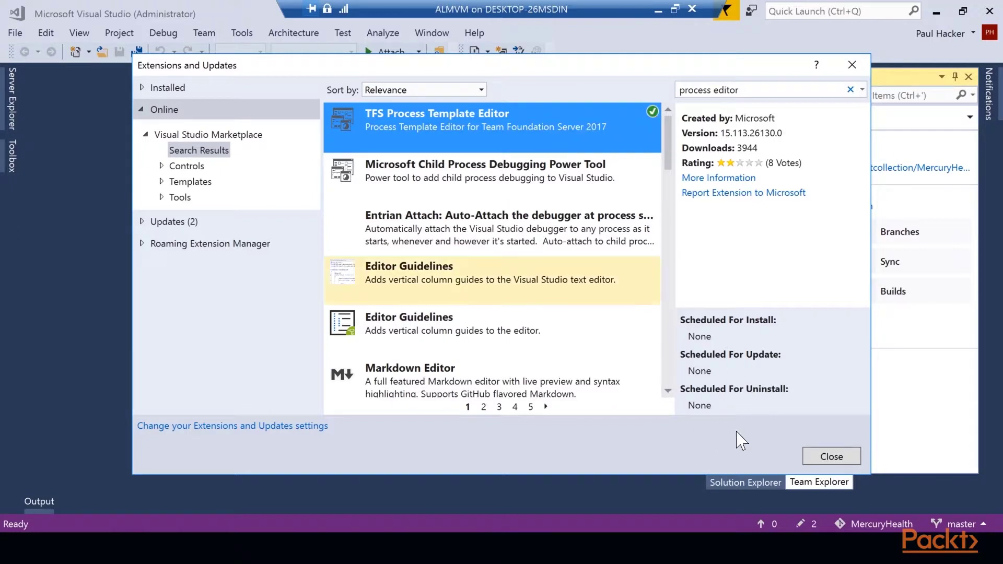
left_click(831, 456)
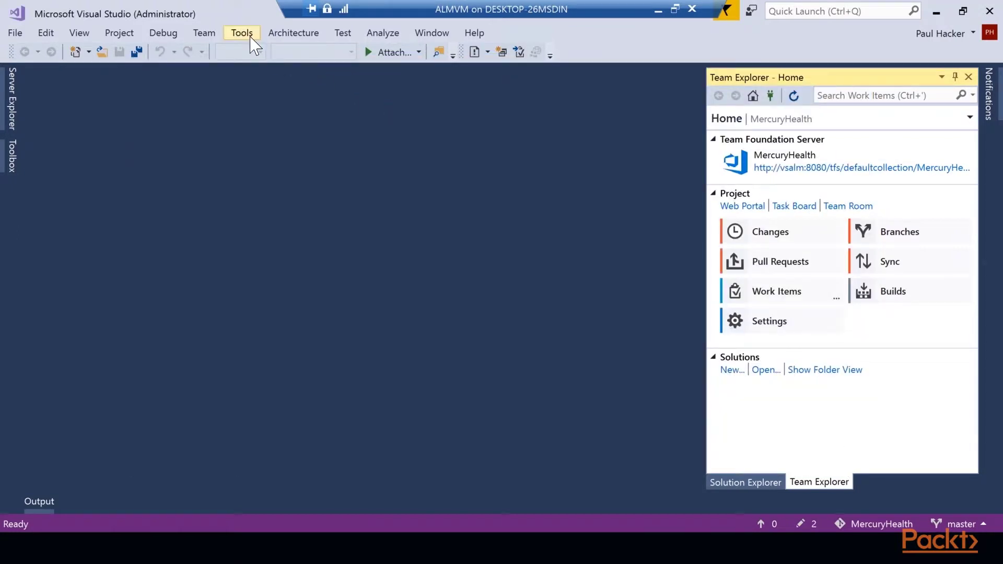
Step: Look through the Process Editor's commands for work item types, process templates and global lists
left_click(245, 34)
left_click(224, 77)
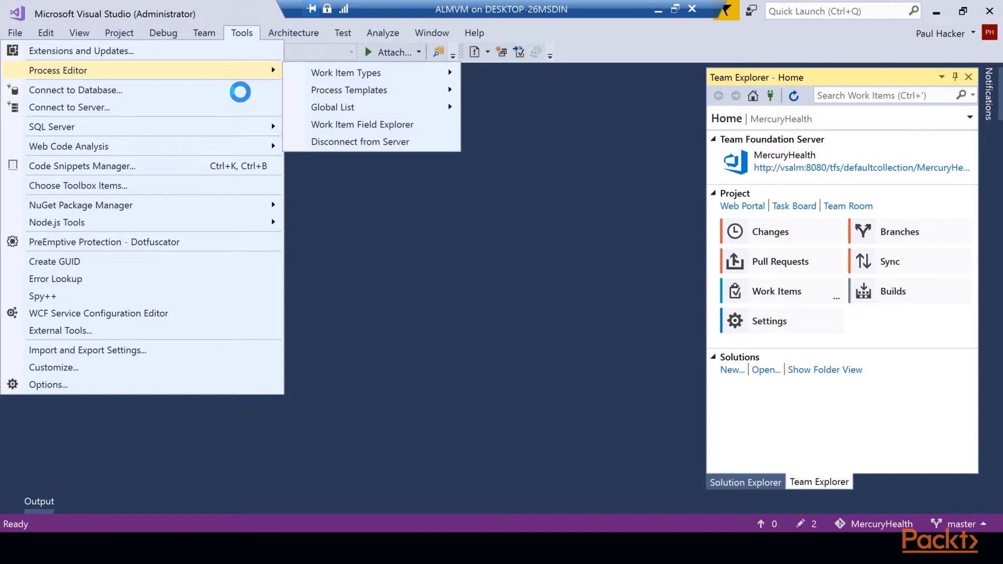
left_click(345, 77)
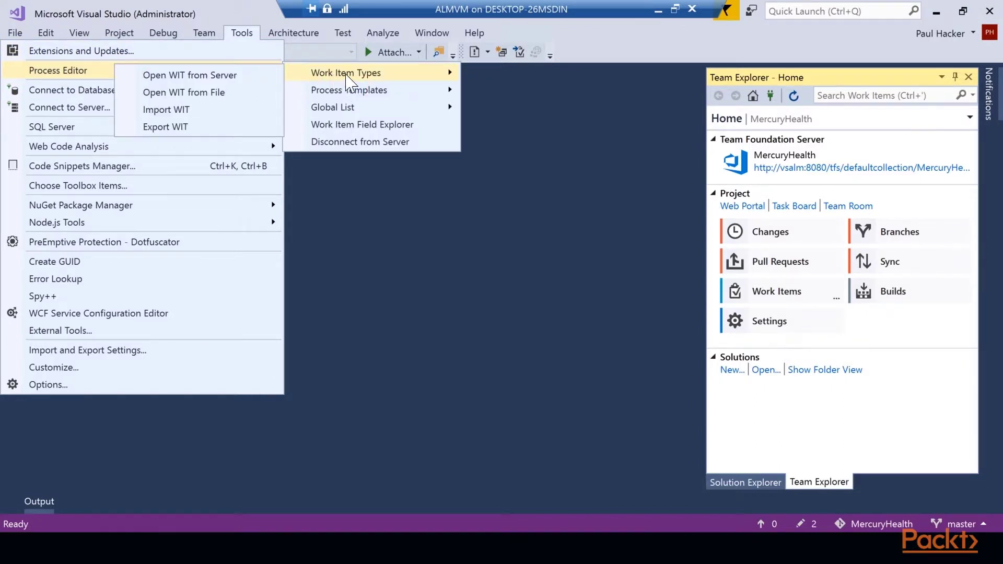
left_click(369, 94)
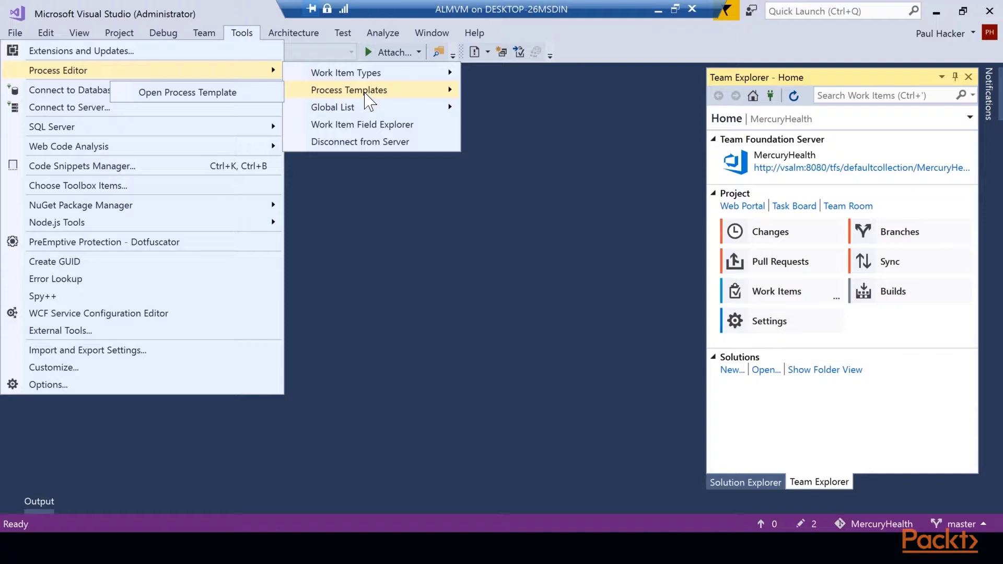
mouse_move(358, 107)
Step: Start exporting the Product Backlog Item work item type from the Default project
mouse_move(330, 75)
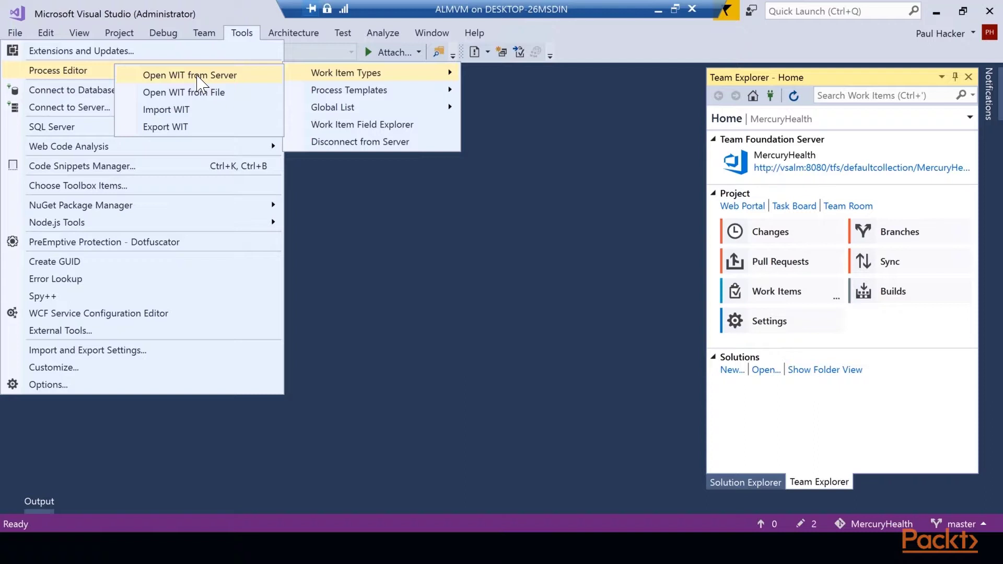
left_click(177, 127)
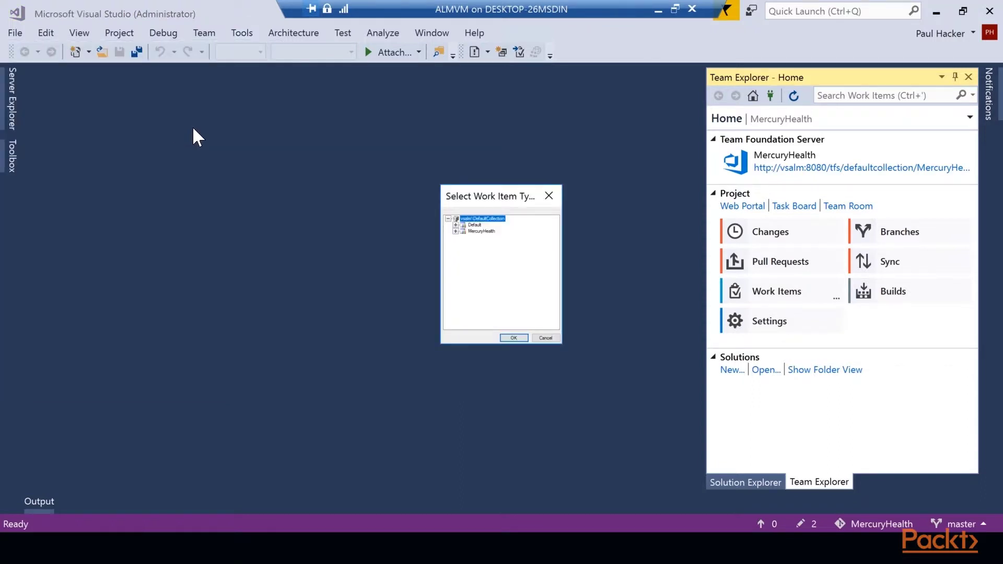
left_click(456, 225)
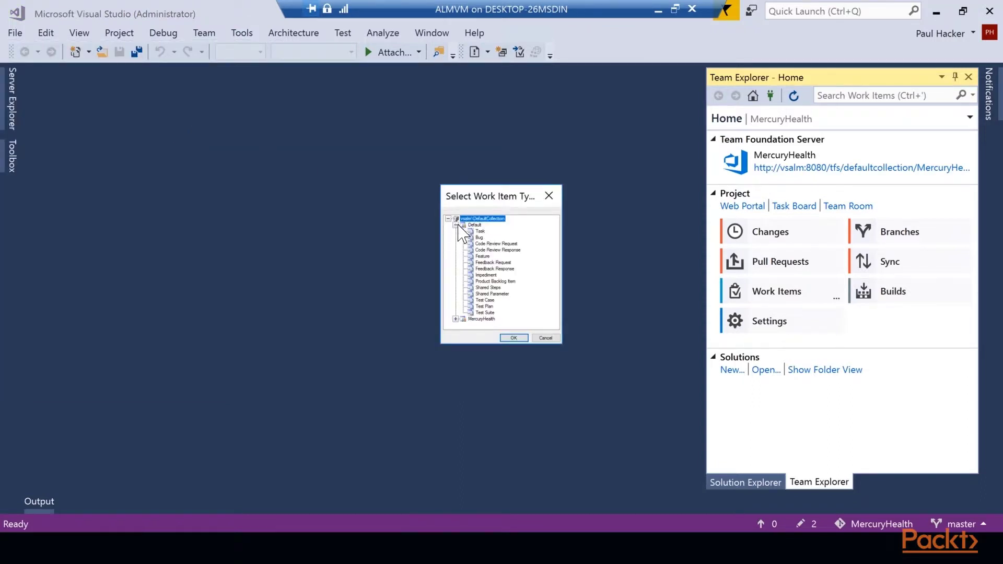
left_click(496, 281)
left_click(507, 338)
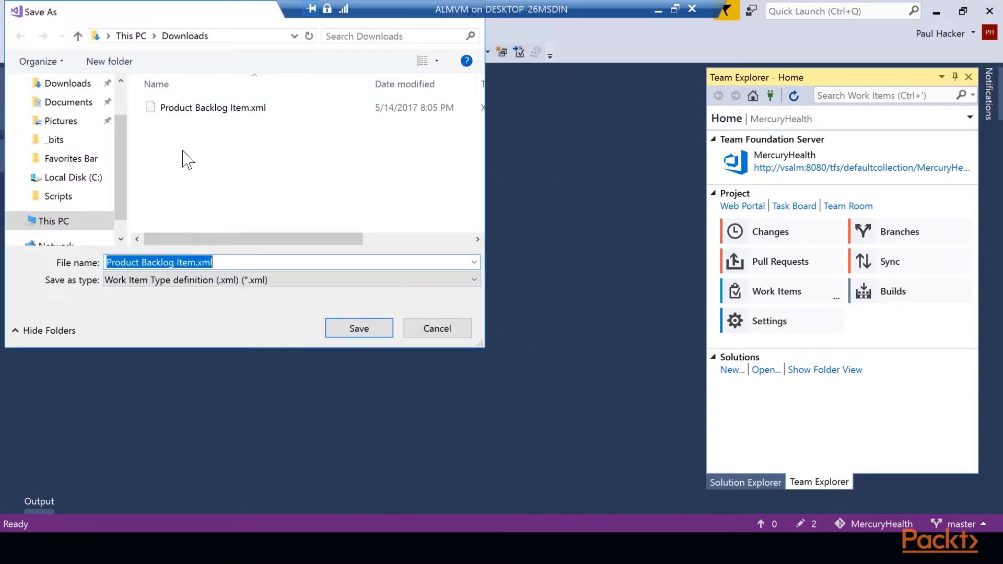
Step: Save the export as Product Backlog Item.xml in Downloads, replacing the existing file and including the Global List definition
left_click(378, 339)
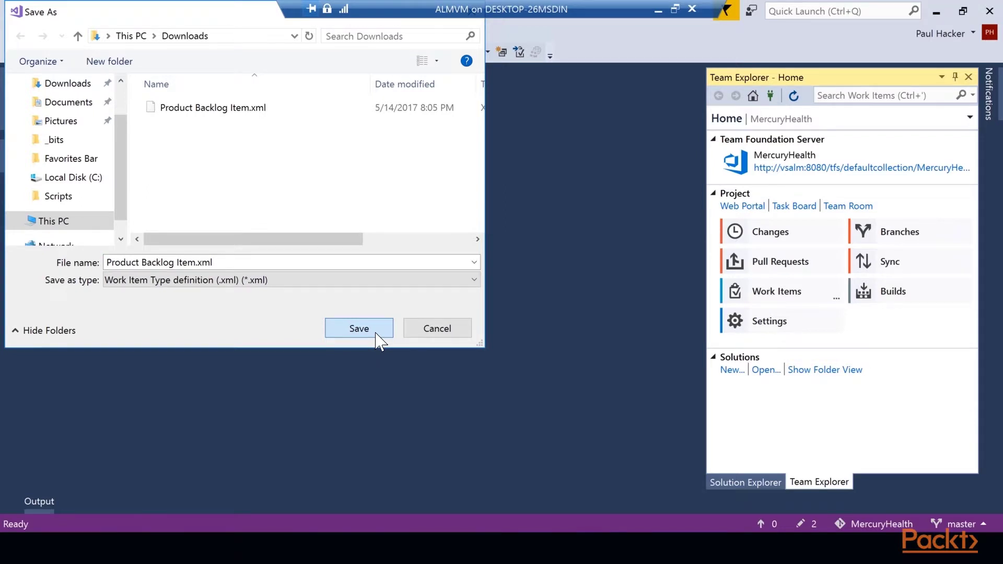
left_click(541, 274)
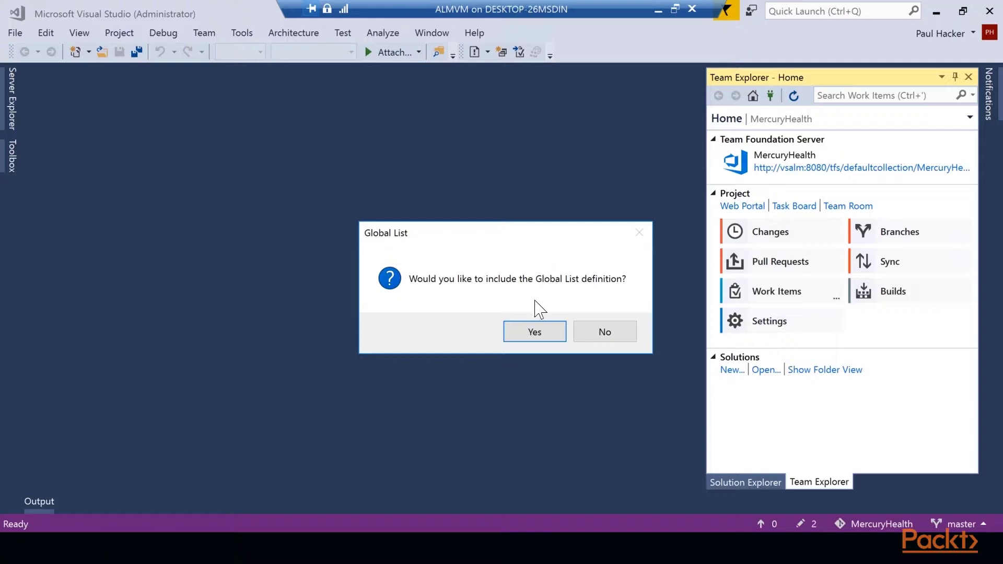
left_click(529, 341)
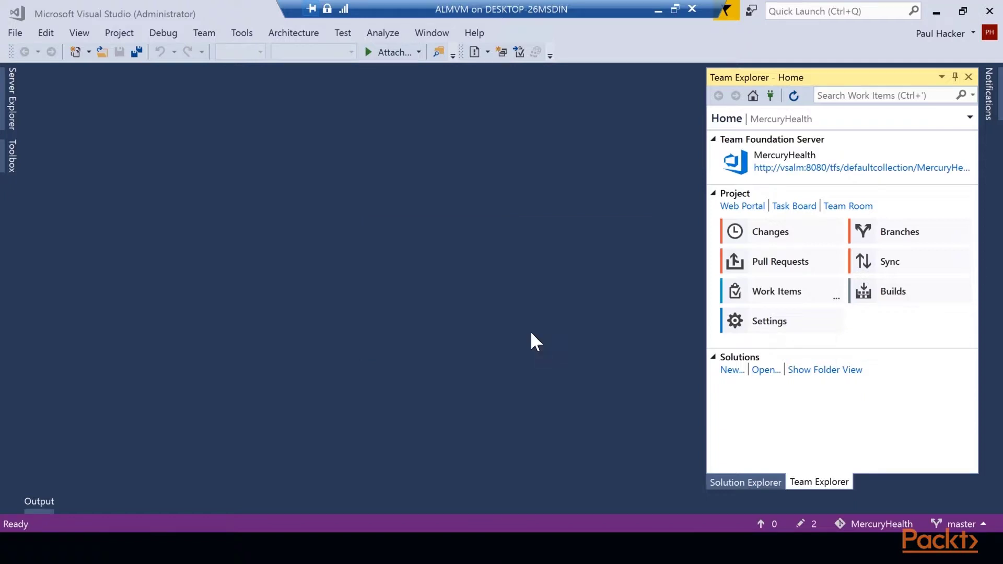
left_click(606, 333)
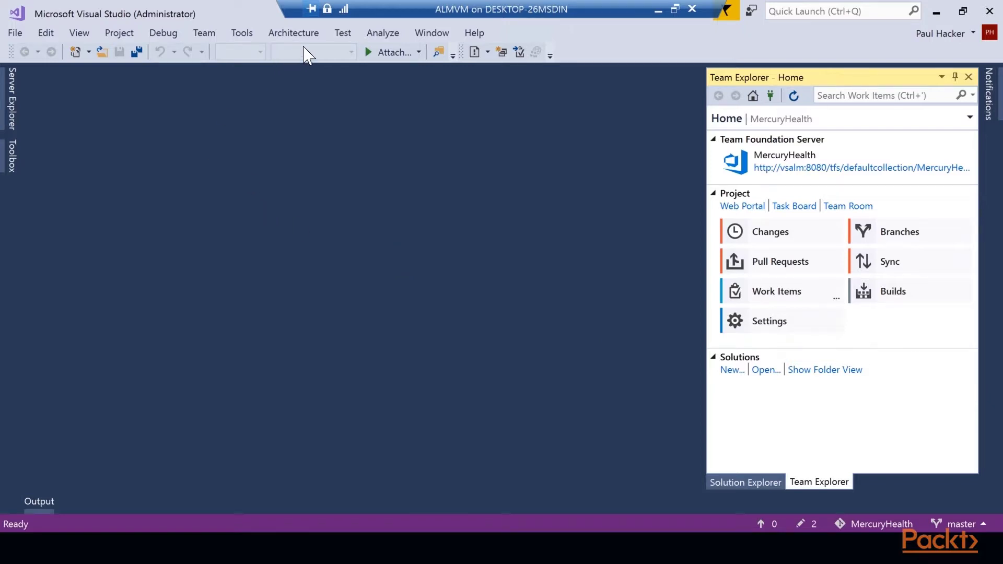
Step: Open the exported Product Backlog Item.xml work item type from file in the Process Editor and save it
left_click(243, 33)
mouse_move(245, 70)
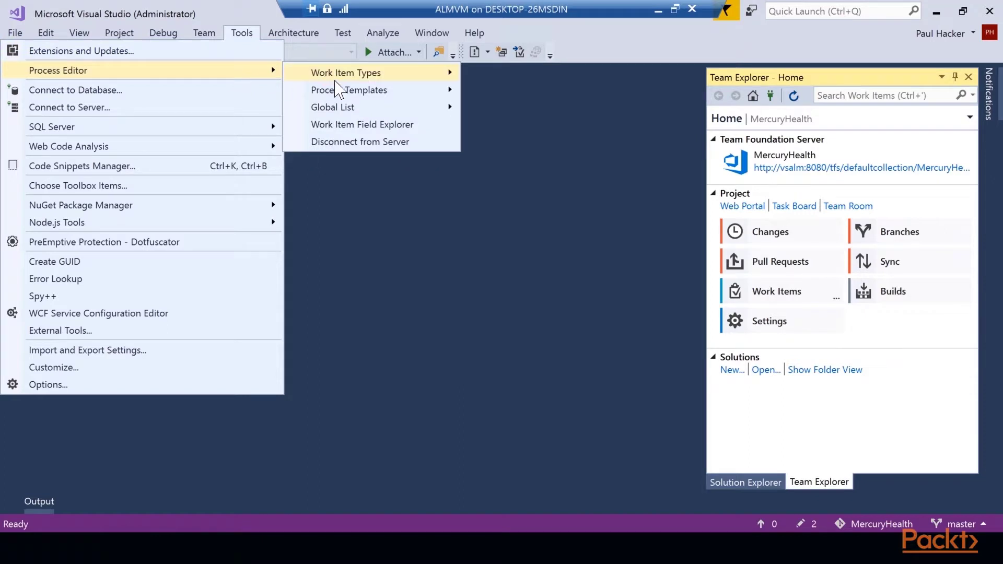
mouse_move(340, 78)
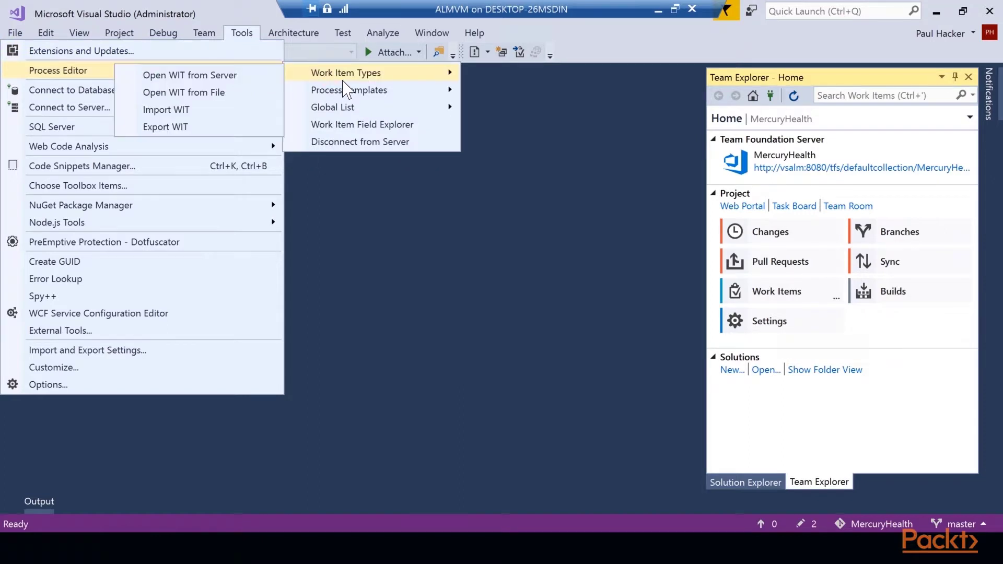
left_click(201, 93)
double_click(186, 107)
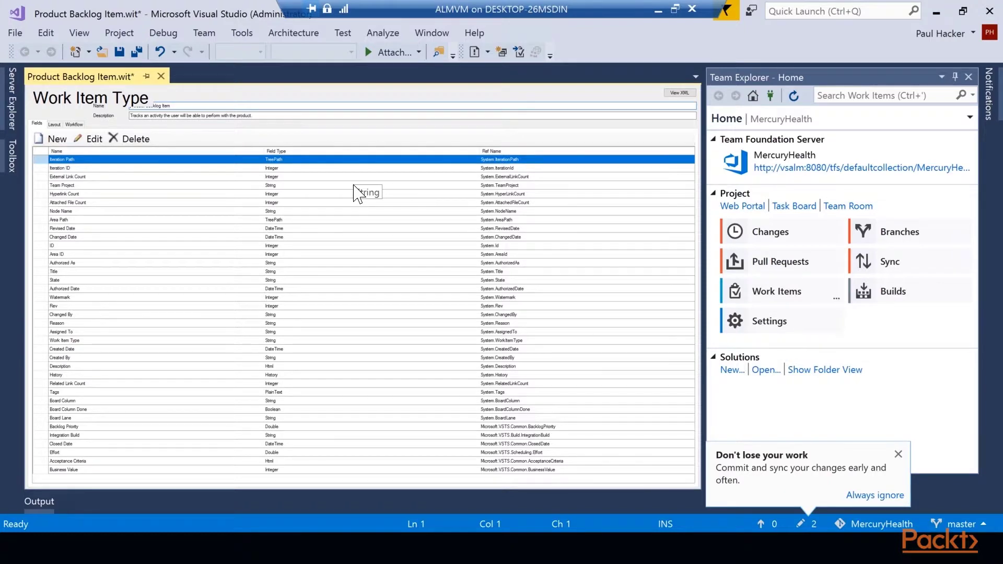
key("ctrl+s")
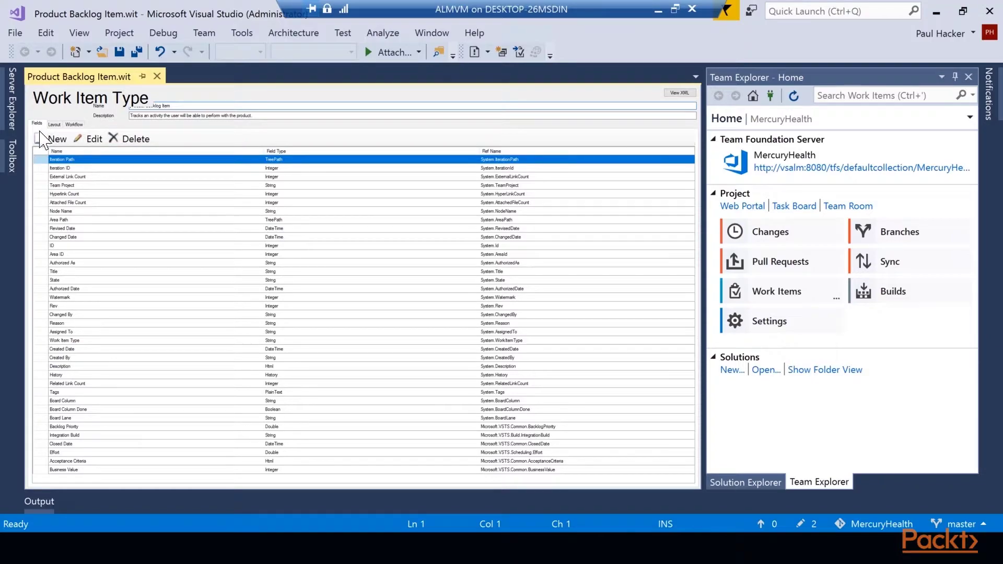
Step: Add a String field named PacktField with reference name packt.common.packtfield, empty help text and Reportable set to None
left_click(57, 140)
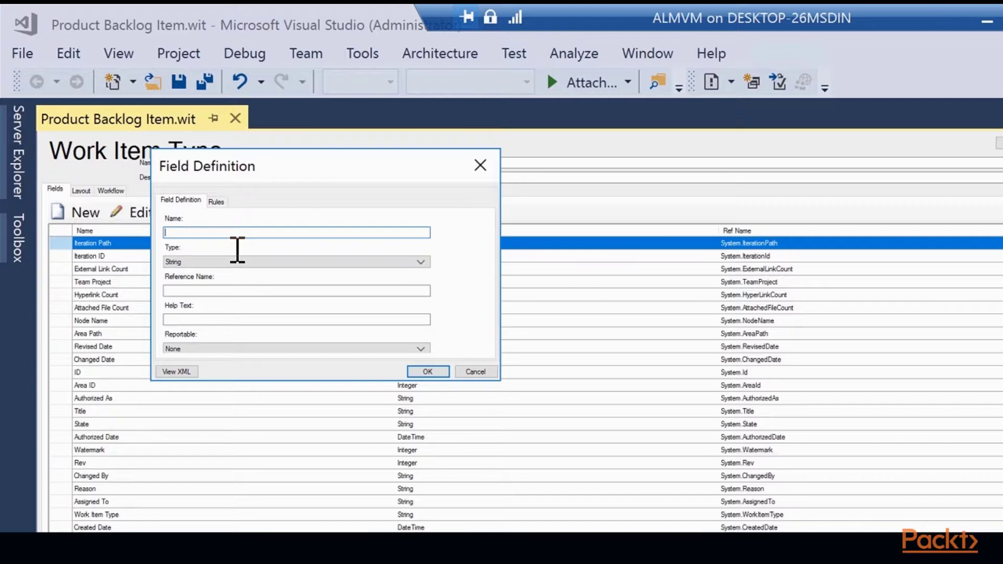
type("PacktField")
left_click(212, 262)
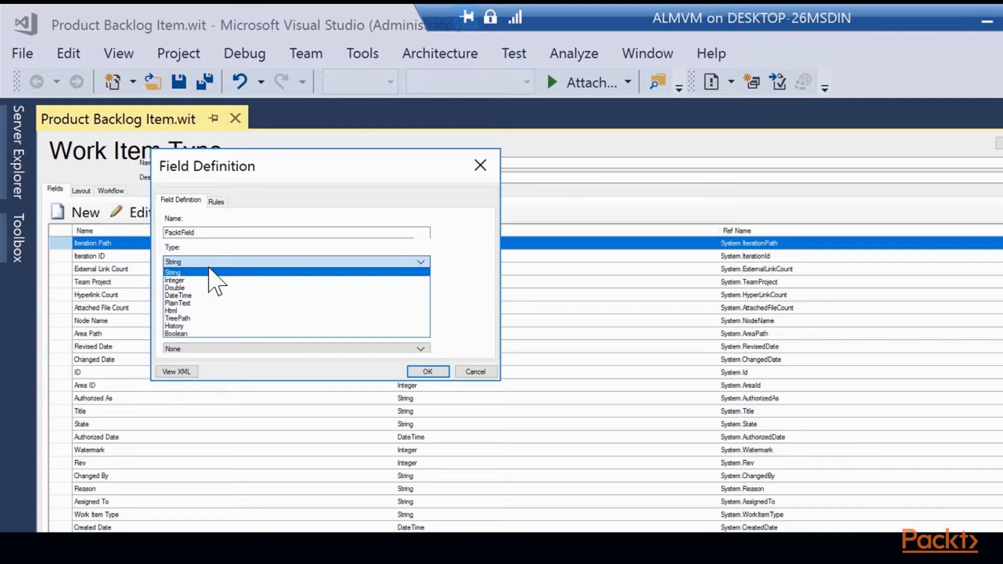
left_click(209, 271)
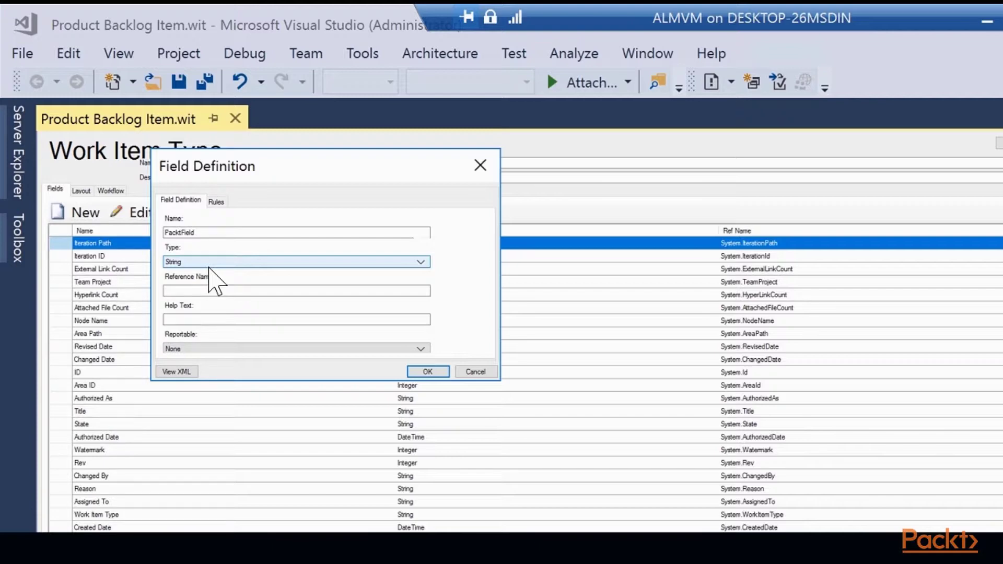
left_click(224, 291)
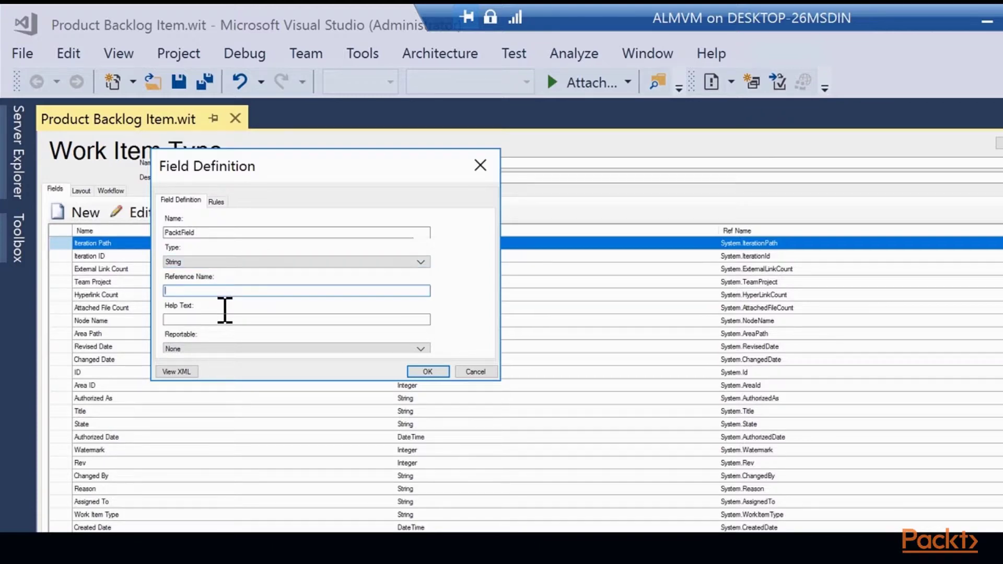
type("packt.common.packtfield")
left_click(237, 320)
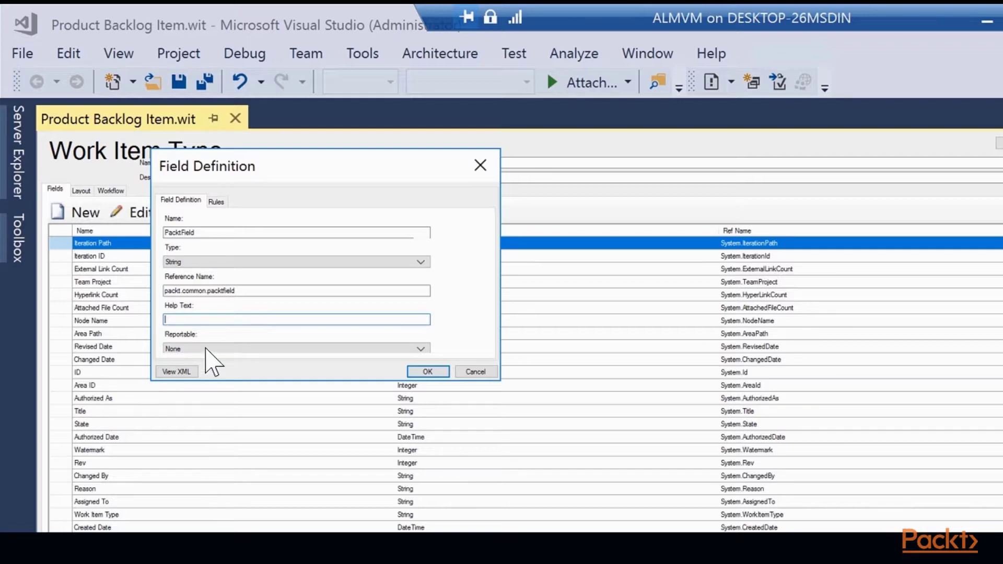
left_click(206, 349)
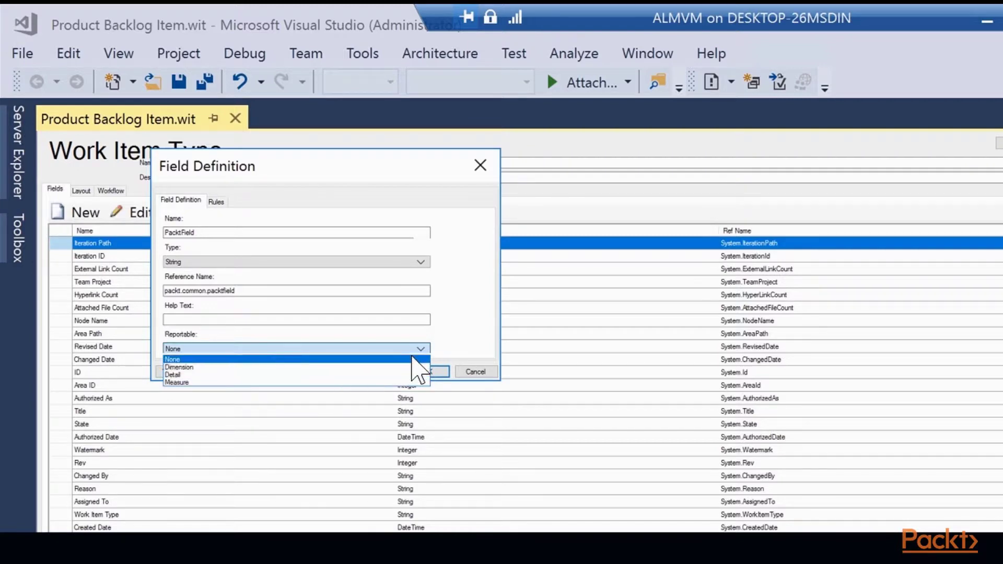
left_click(469, 354)
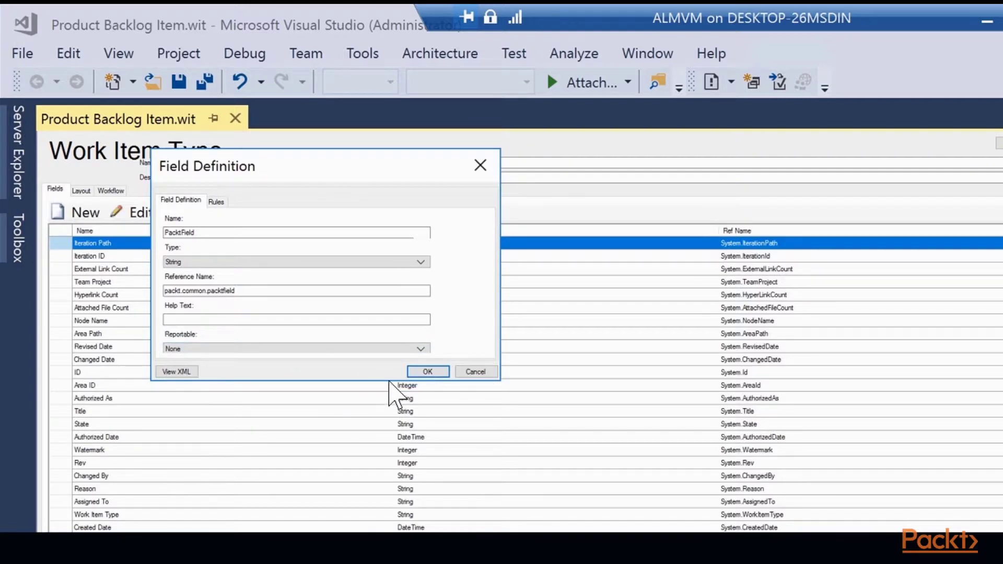
left_click(417, 375)
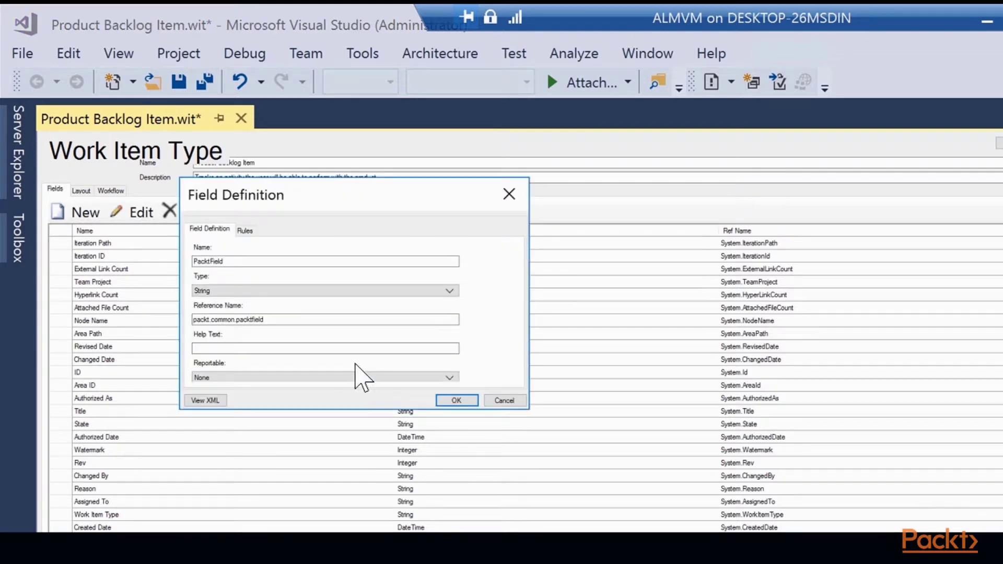
Step: Look over the rule types available for PacktField and add a new rule of type ALLOWEDVALUES
left_click(244, 231)
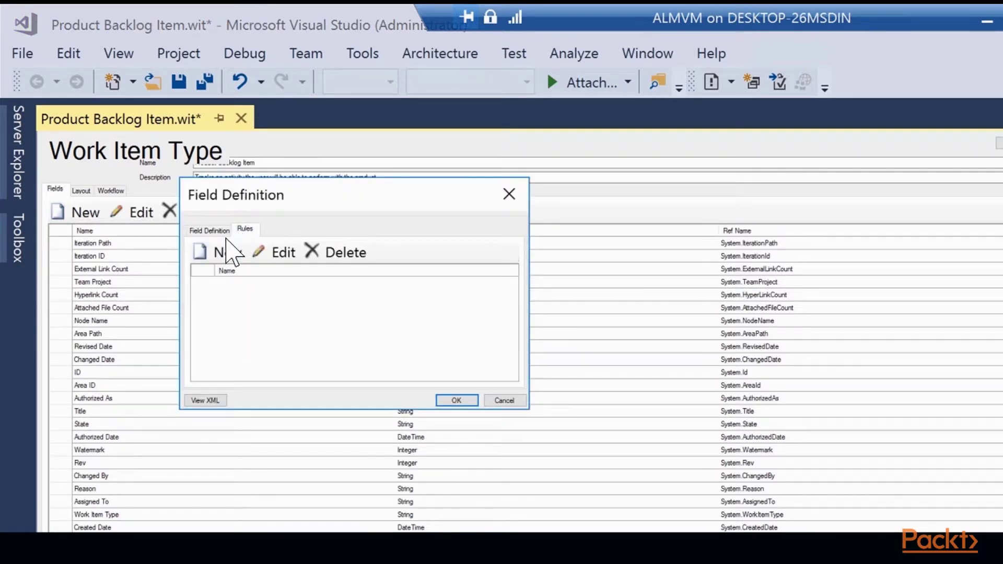
left_click(220, 253)
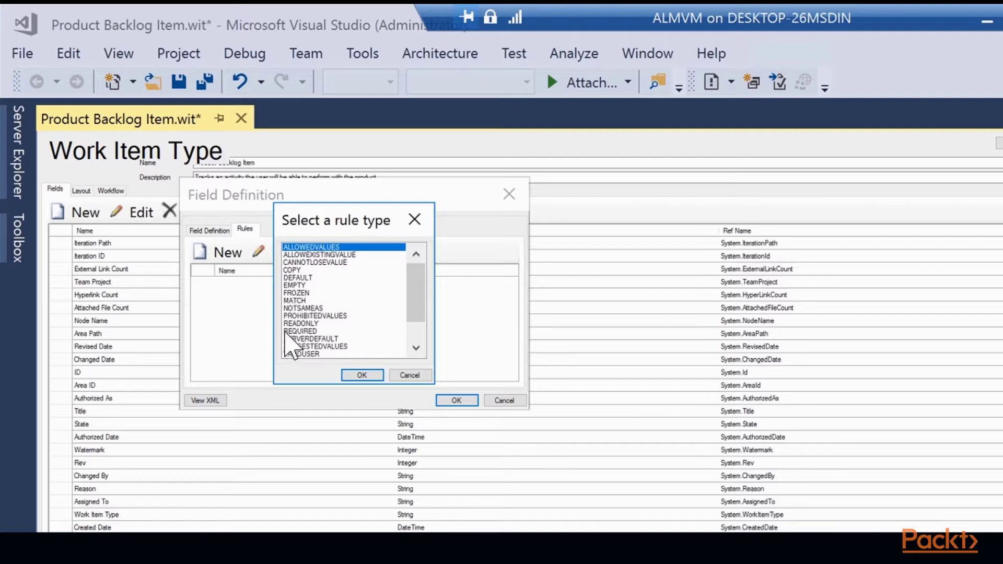
left_click(308, 325)
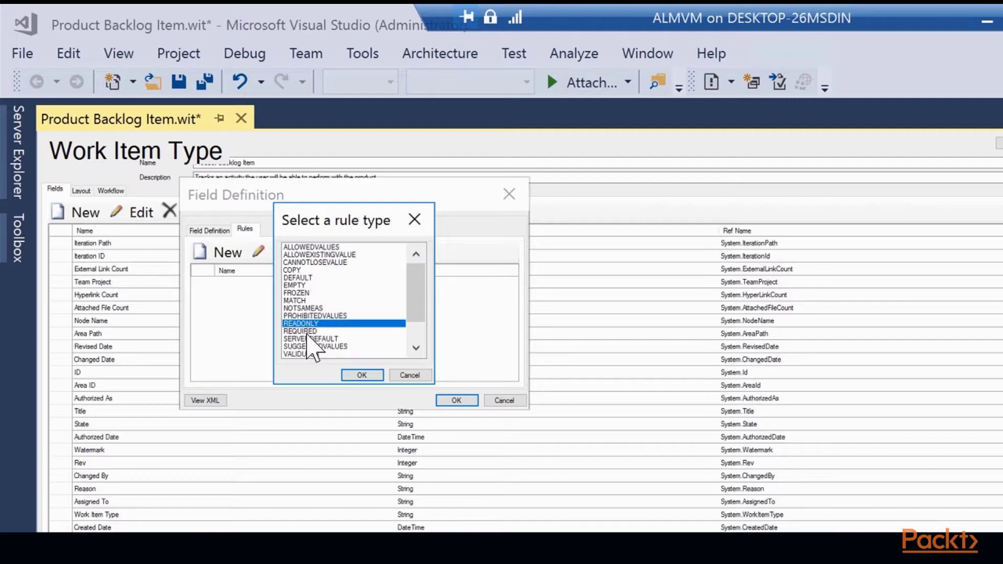
left_click(307, 332)
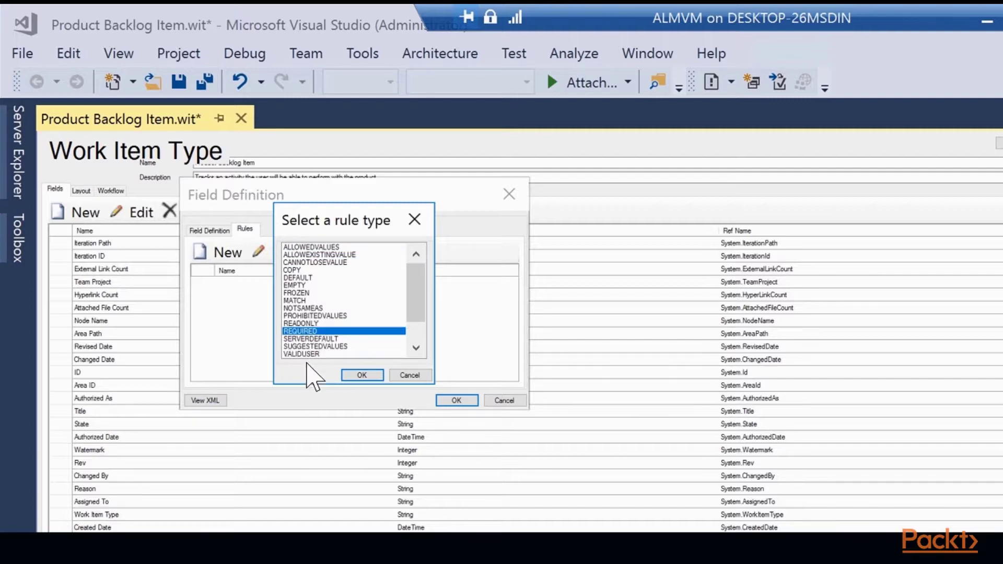
left_click(309, 354)
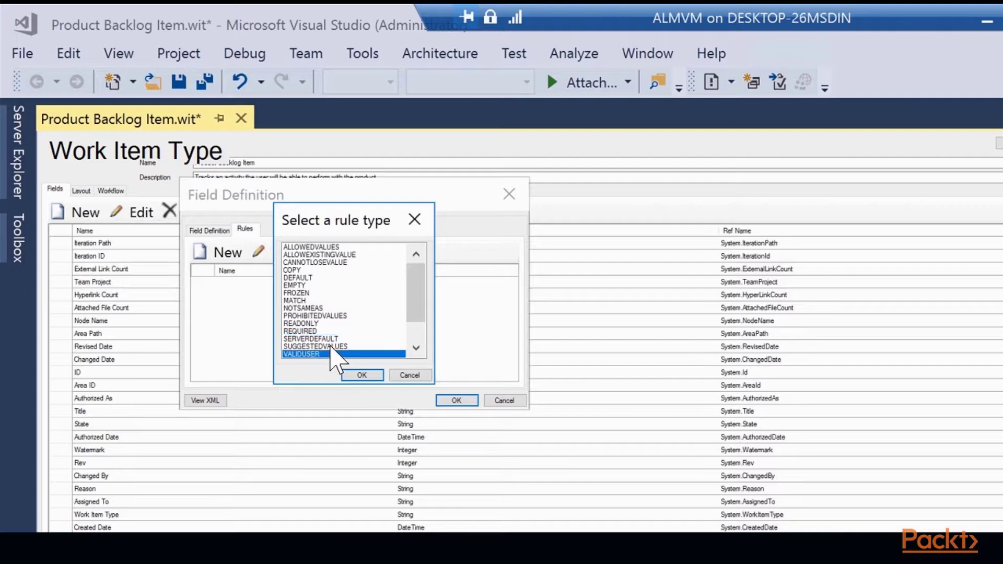
left_click(331, 346)
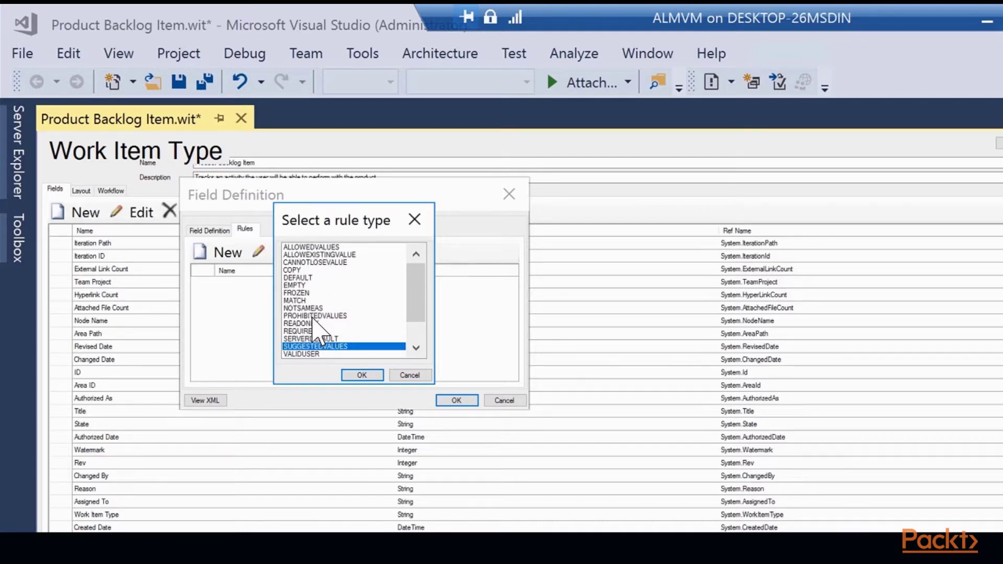
left_click(319, 255)
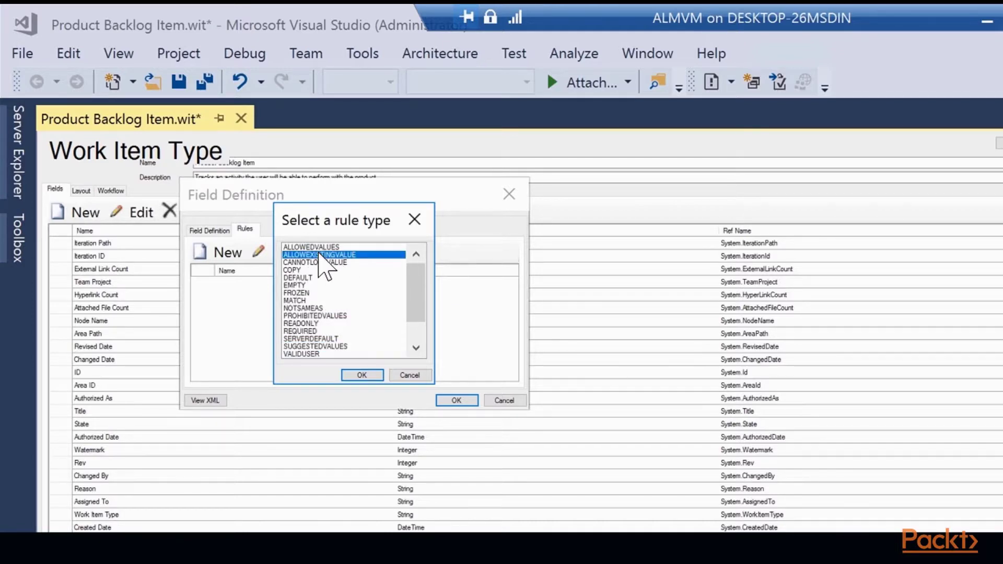
left_click(319, 247)
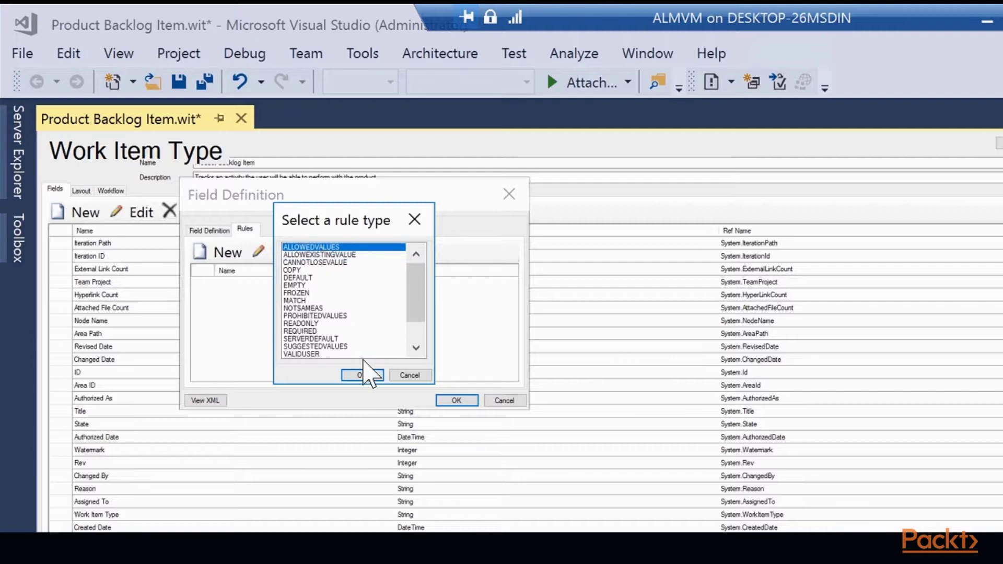
left_click(362, 375)
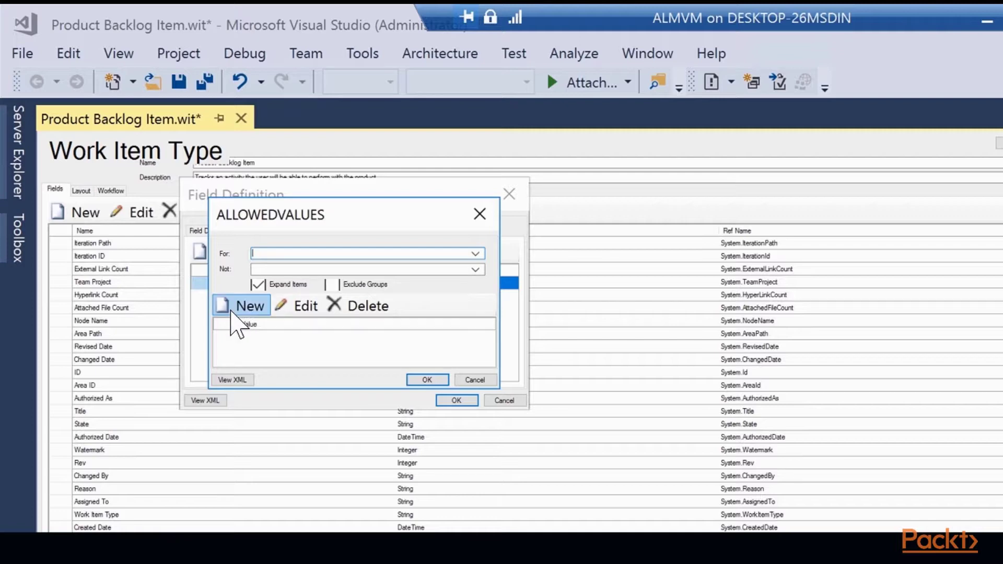
Step: Add 1 as the first list item of PacktField's ALLOWEDVALUES rule
left_click(246, 307)
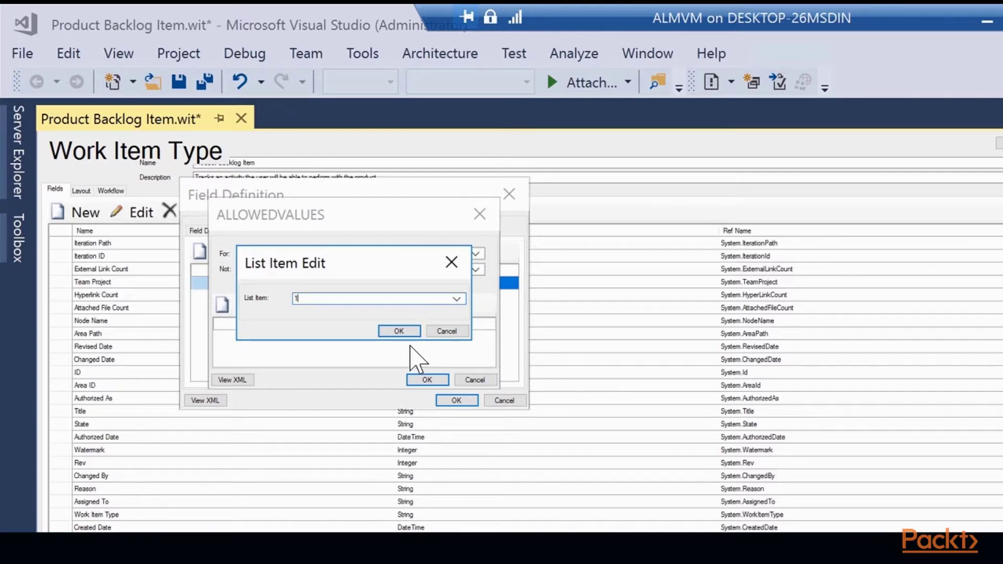
left_click(403, 332)
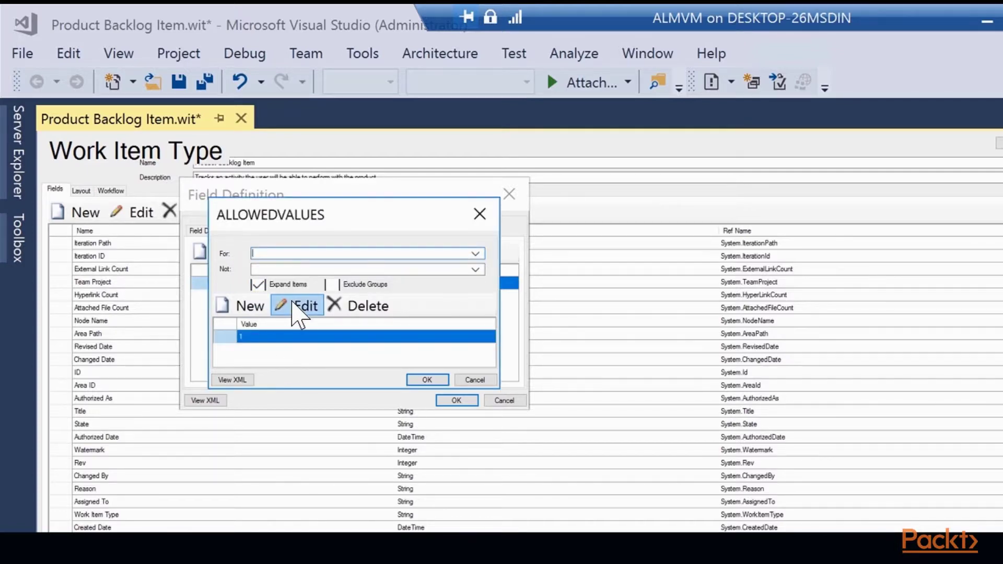
left_click(299, 314)
type("2")
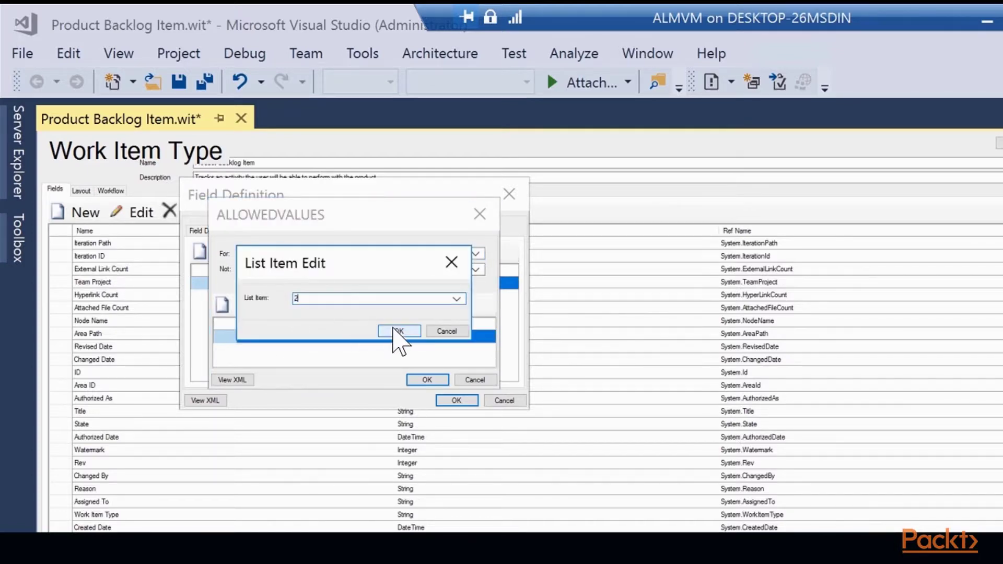
left_click(446, 331)
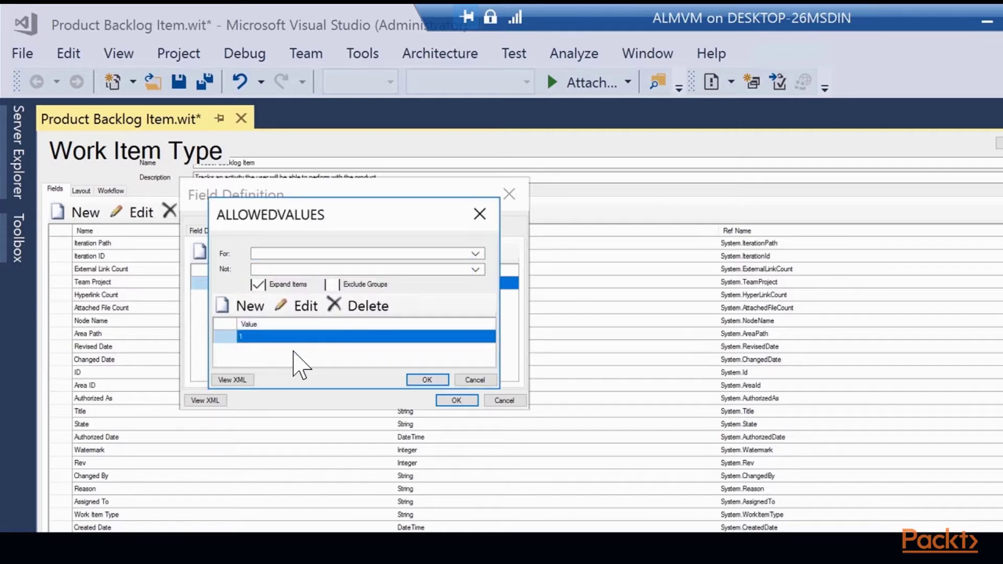
Step: Add 2 and 3 as further list items and confirm the ALLOWEDVALUES rule
left_click(272, 308)
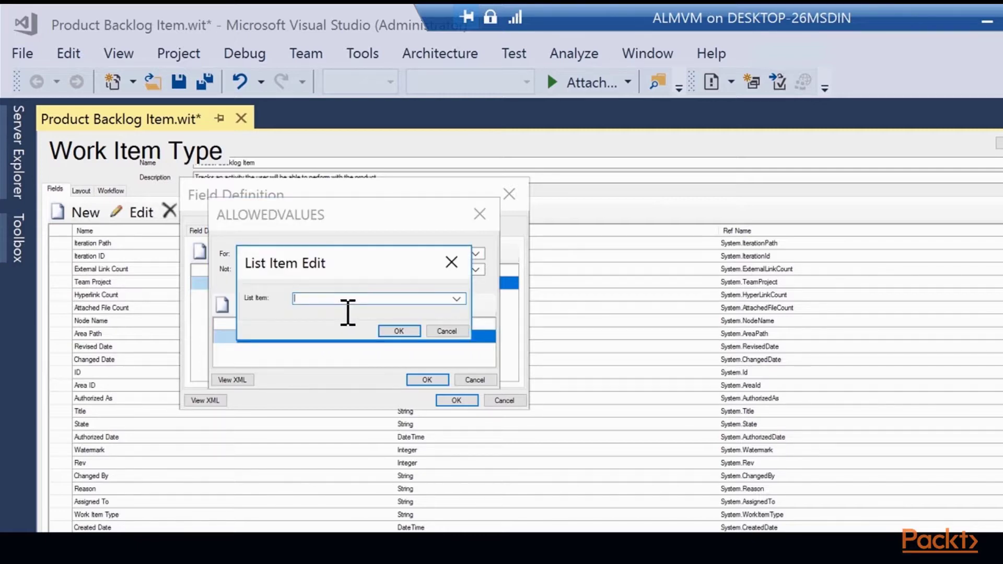
type("2")
left_click(399, 331)
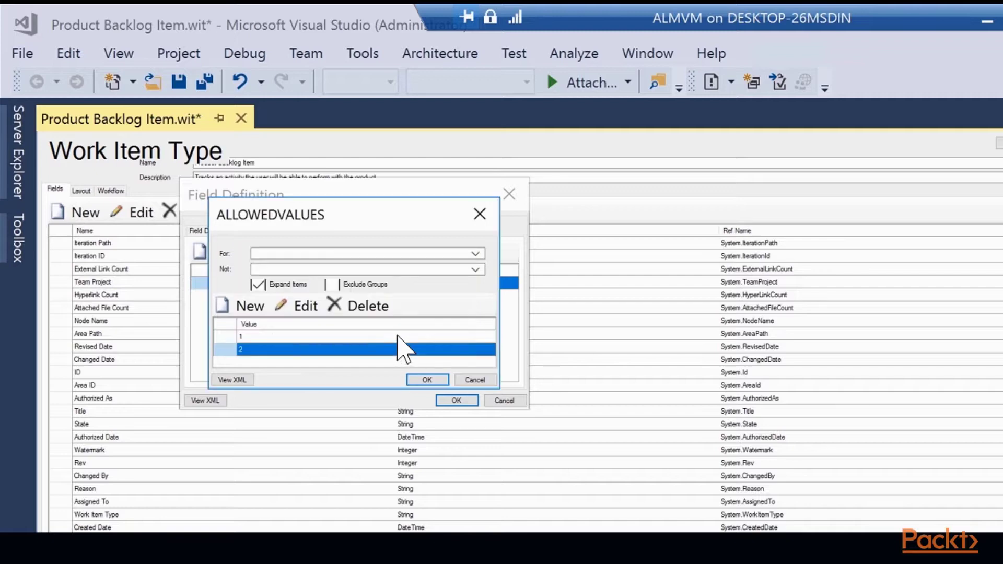
left_click(251, 307)
type("3")
left_click(399, 331)
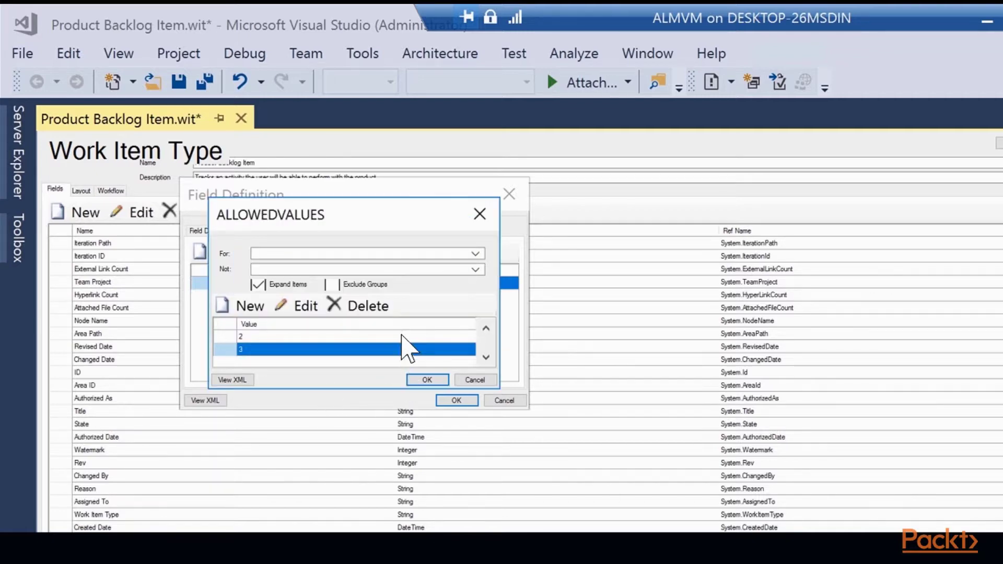
left_click(415, 381)
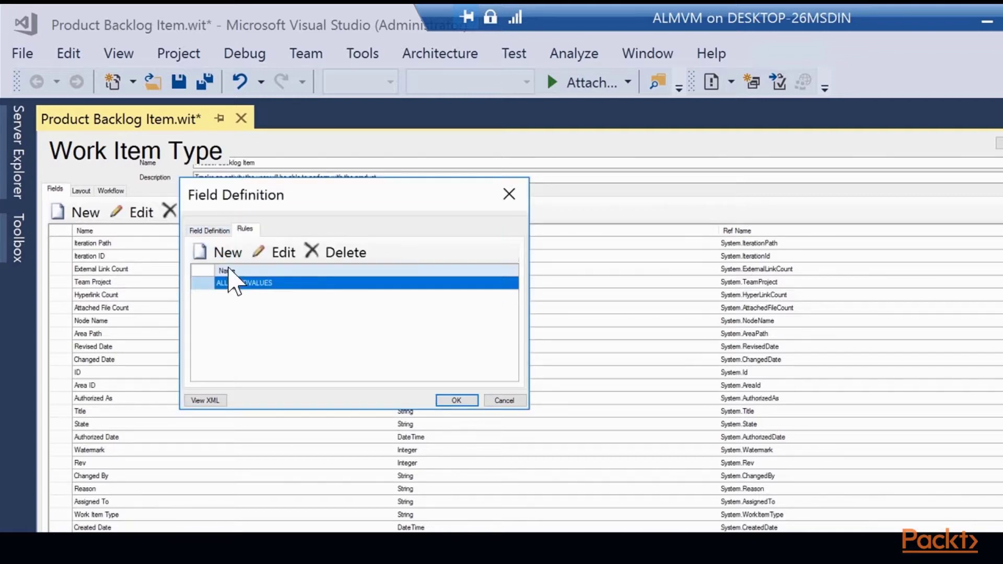
Step: Review PacktField's basic definition, confirm the field and save the Product Backlog Item work item type
left_click(208, 231)
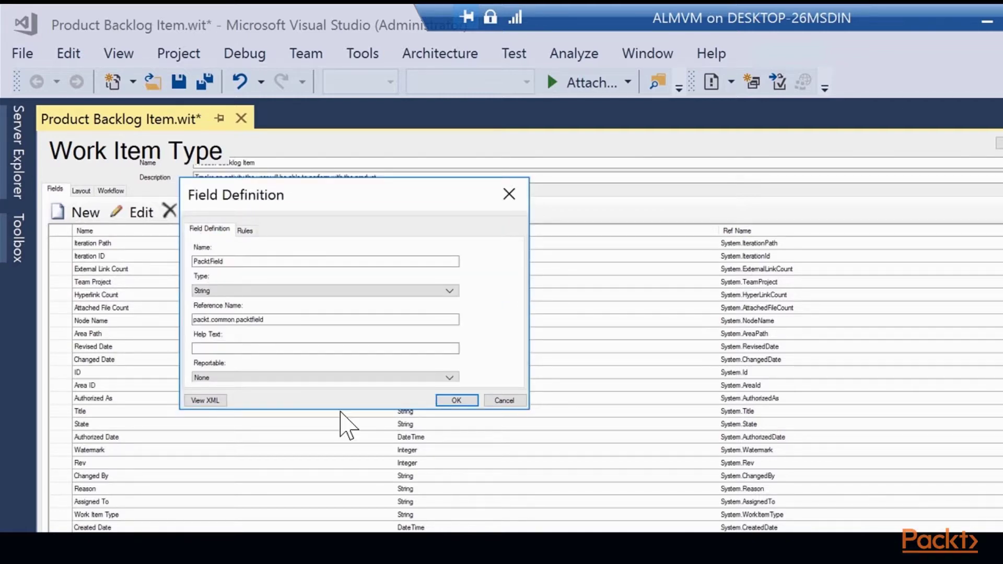
left_click(455, 398)
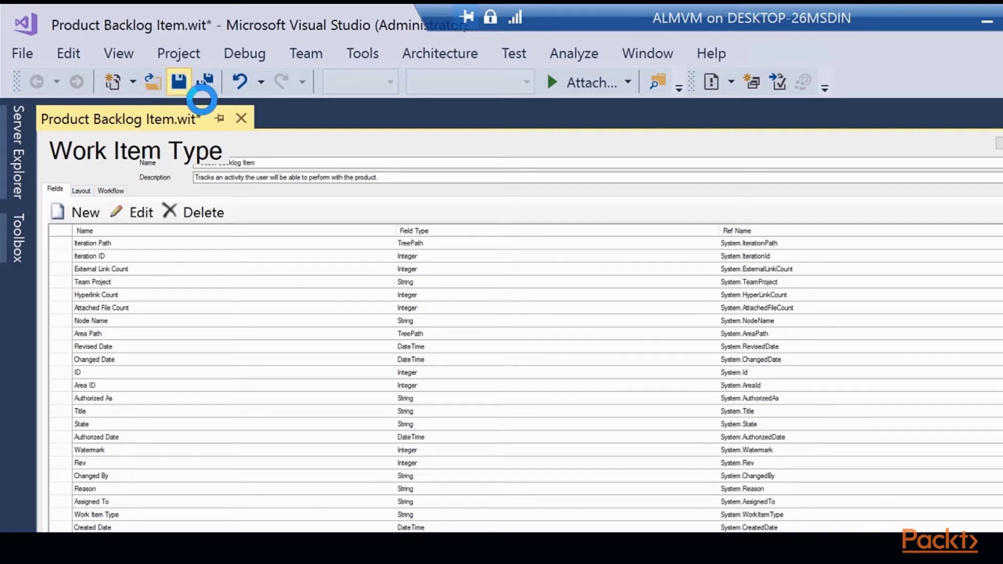
left_click(179, 82)
Step: Examine the work item form layout, looking through its top-level groups, columns and controls, including the title control's properties
left_click(81, 190)
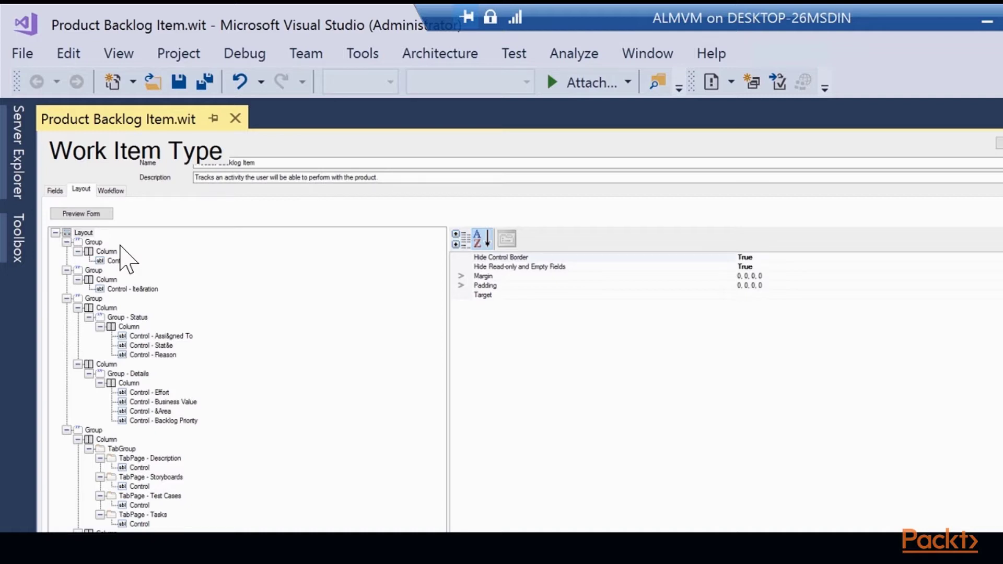
left_click(66, 242)
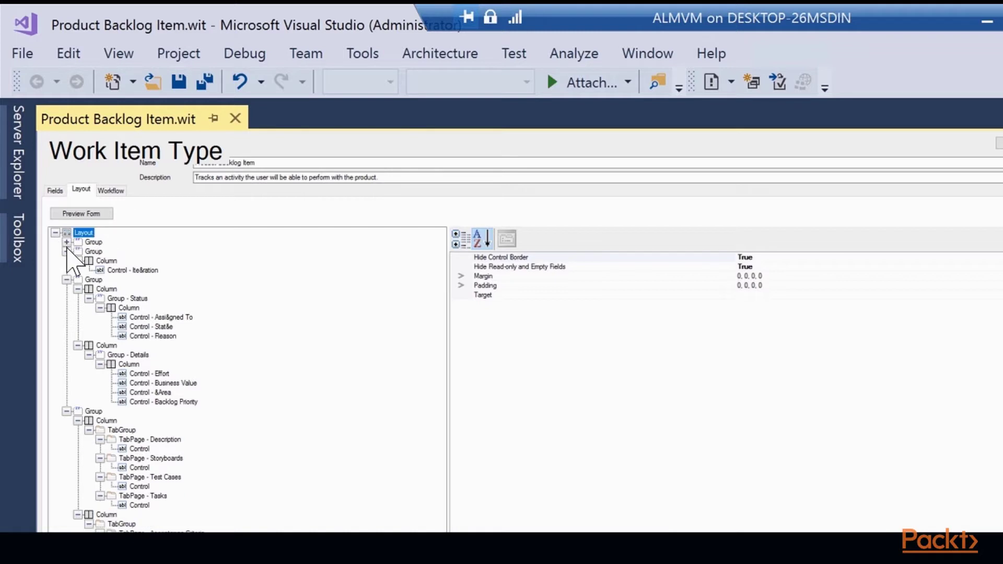
left_click(66, 251)
left_click(67, 260)
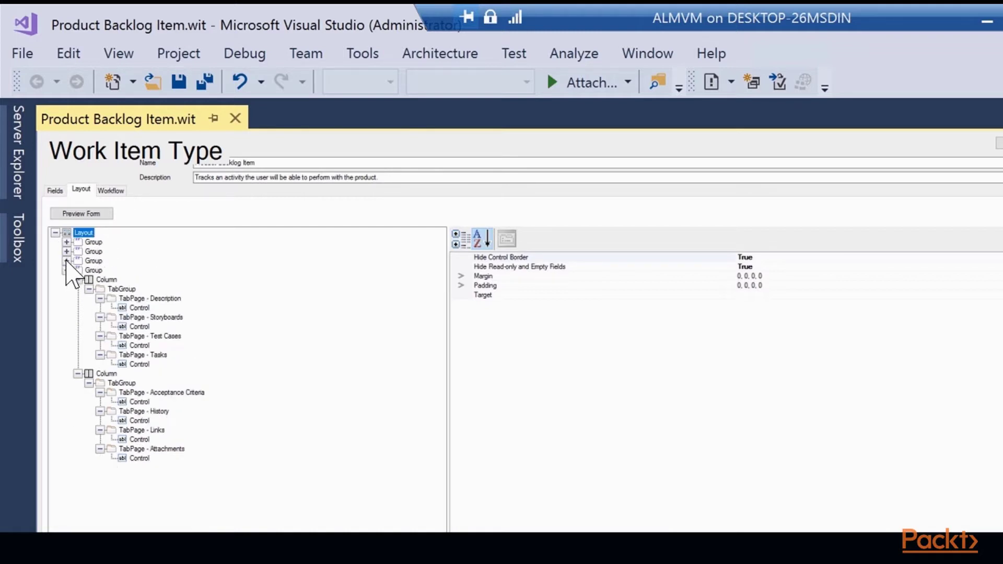
left_click(66, 270)
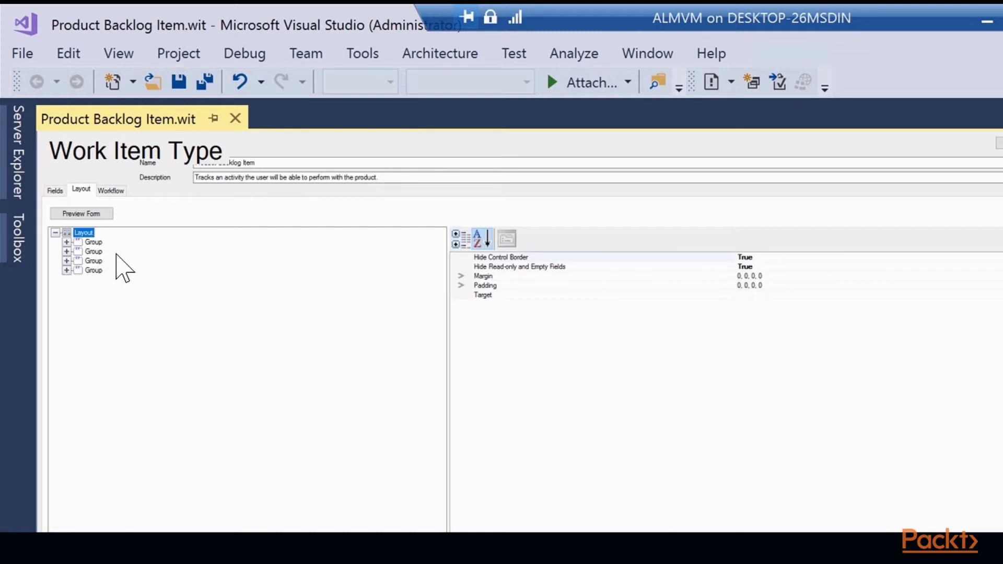
left_click(66, 242)
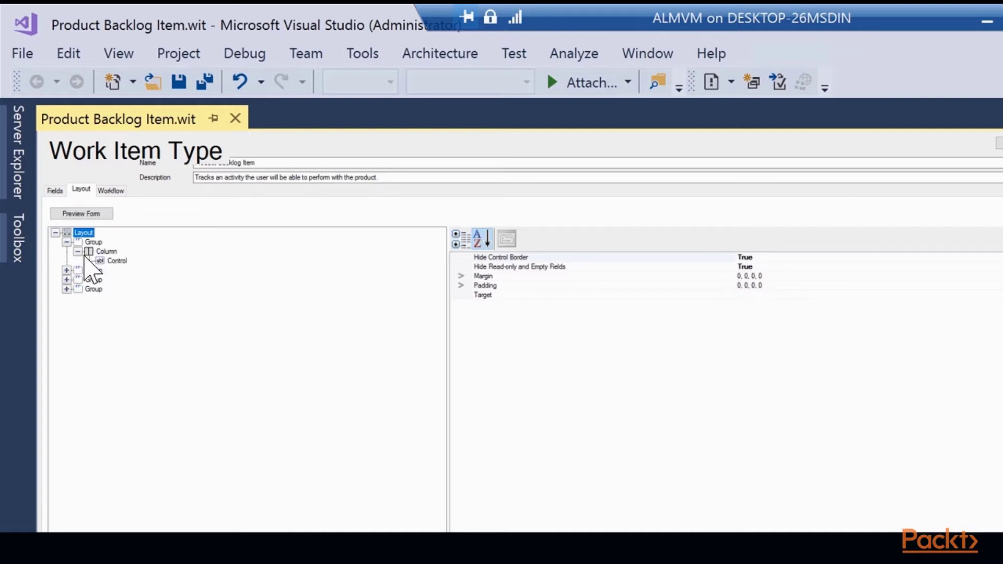
left_click(116, 261)
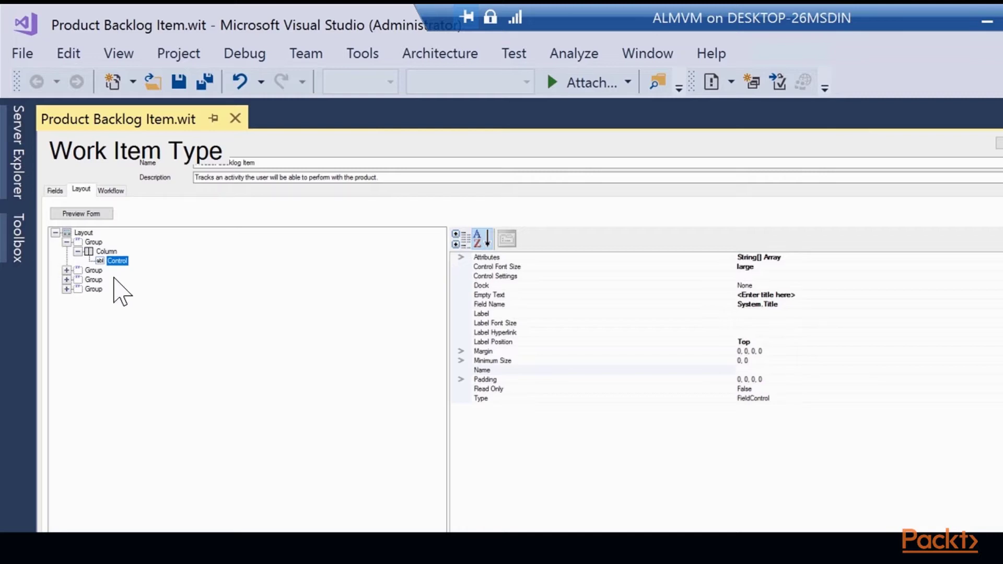
left_click(67, 271)
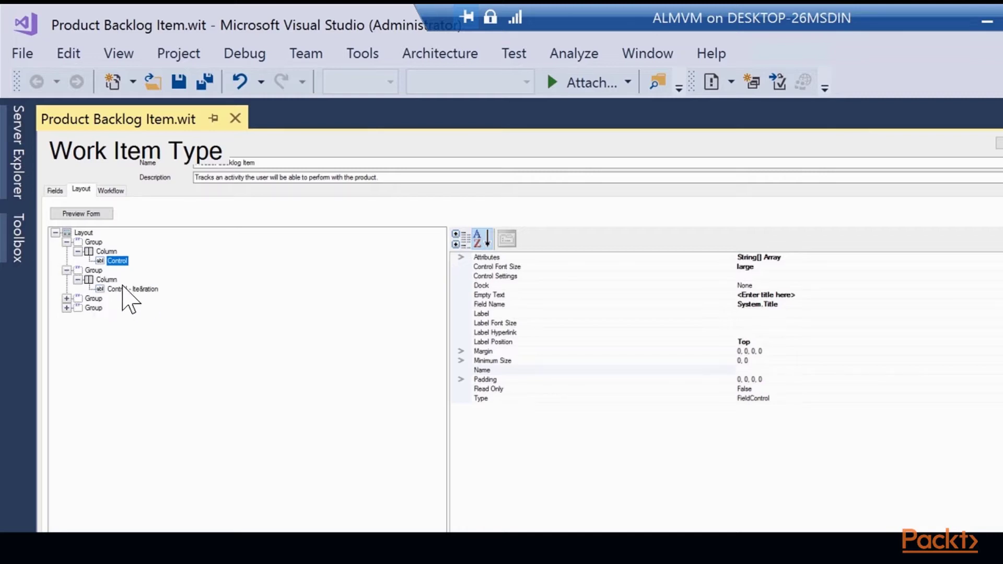
left_click(66, 299)
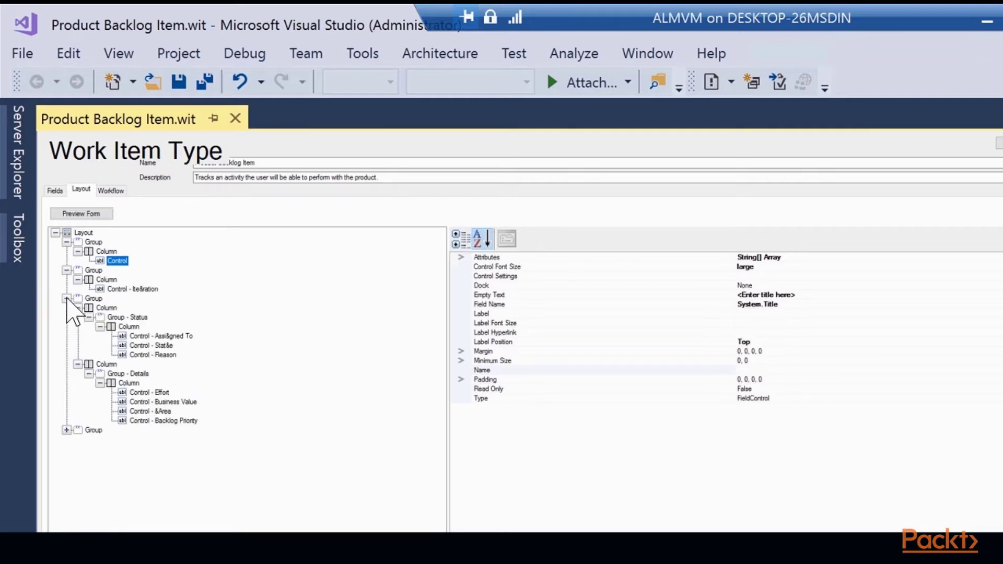
Step: Add a new control to the column inside the Status group of the form layout
left_click(137, 318)
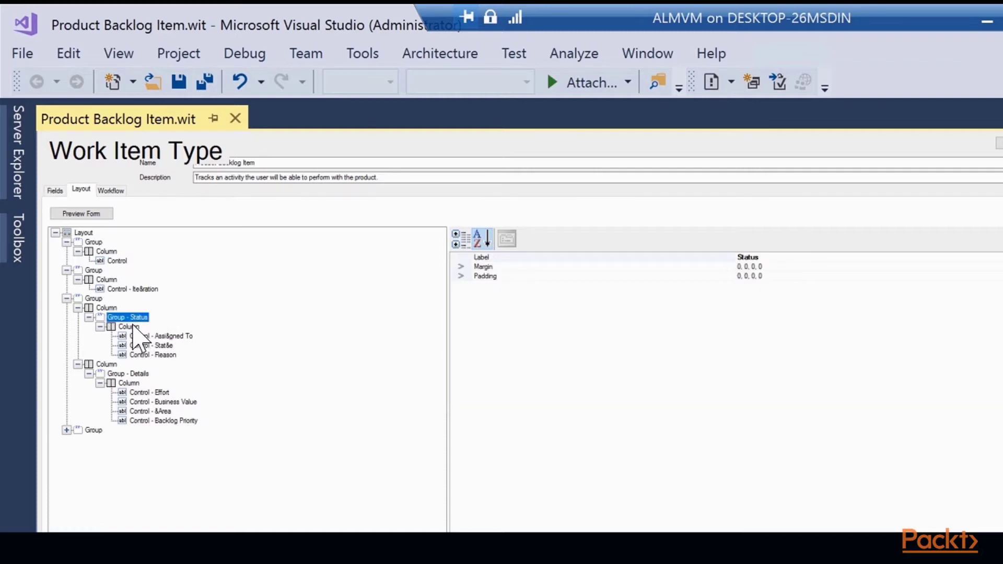
left_click(131, 327)
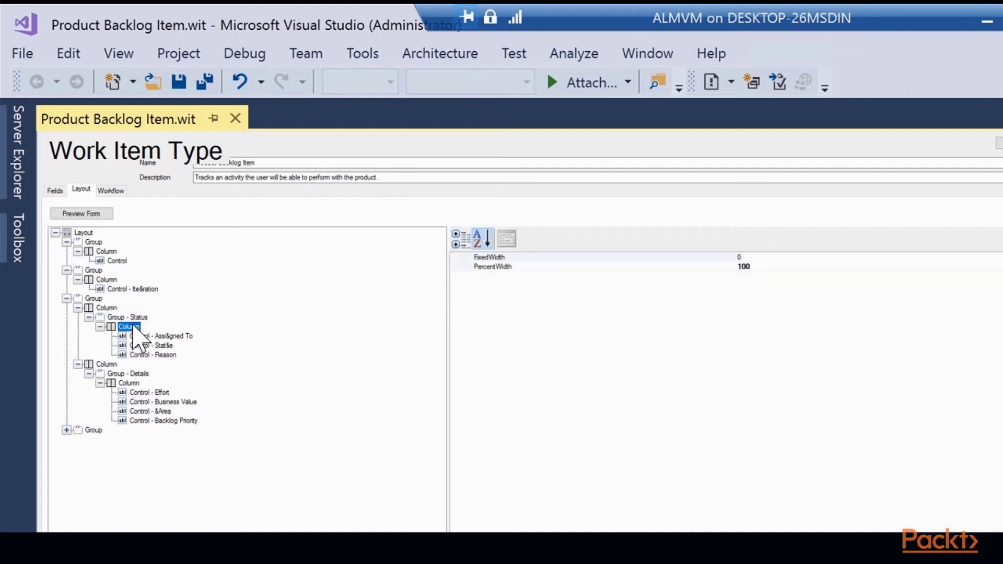
right_click(133, 330)
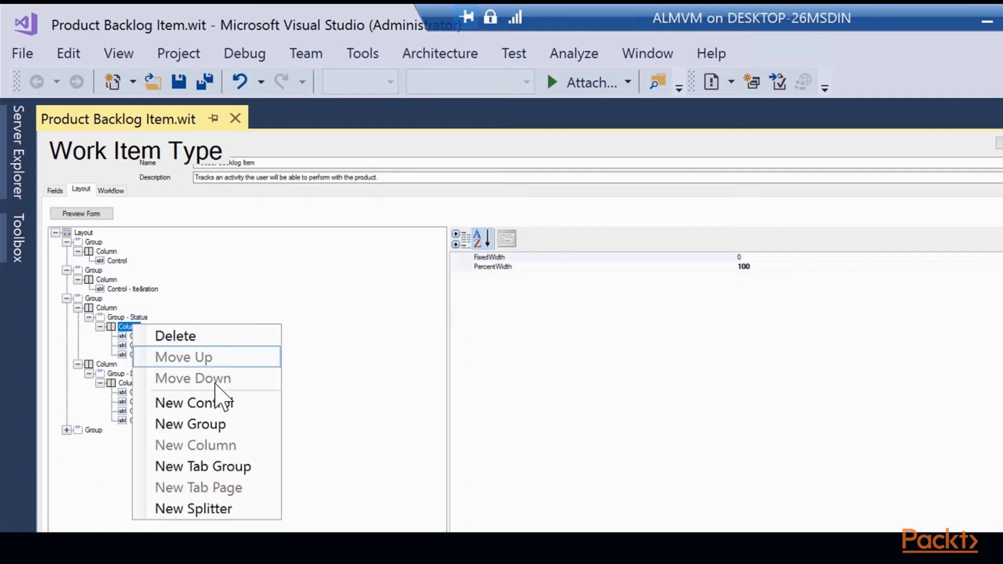
left_click(211, 421)
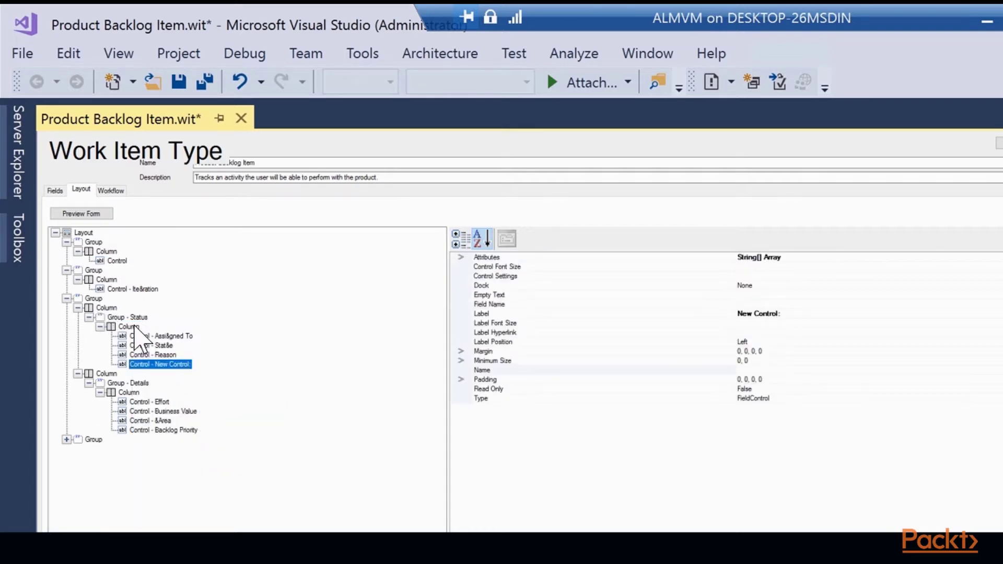
Step: Examine which element types can be added to the third top-level group, the Status group and the column containing it
left_click(94, 299)
right_click(93, 300)
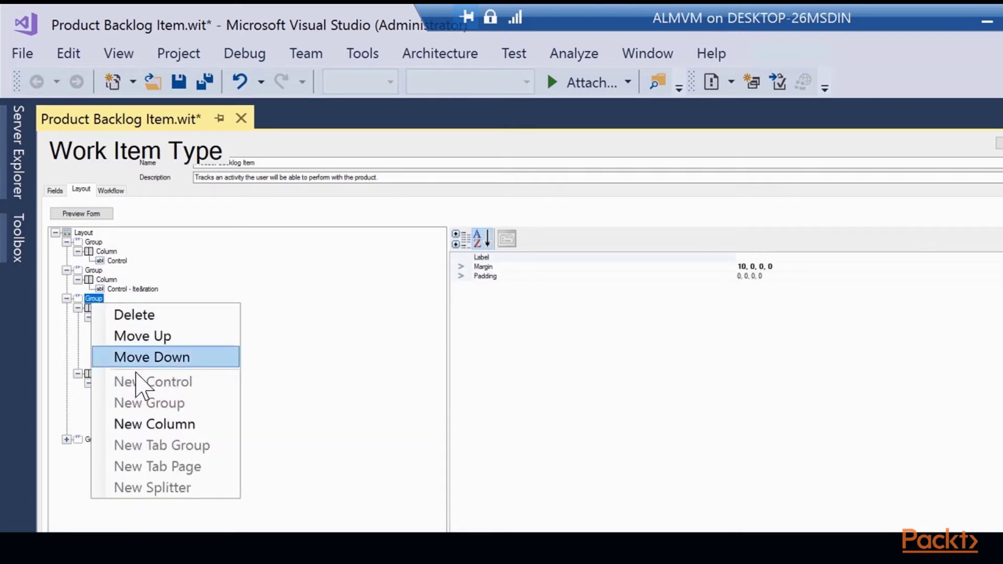
left_click(312, 360)
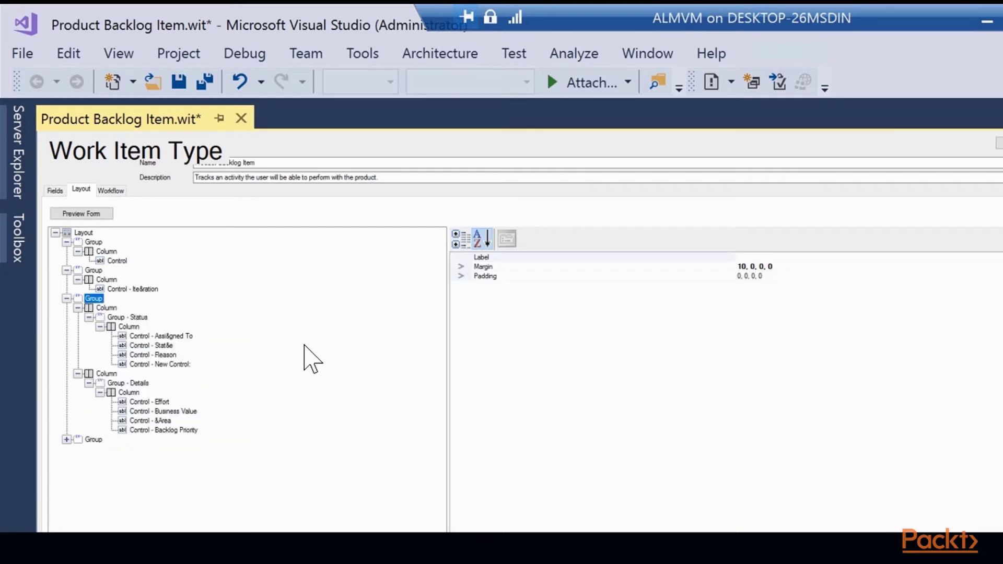
left_click(118, 319)
right_click(118, 320)
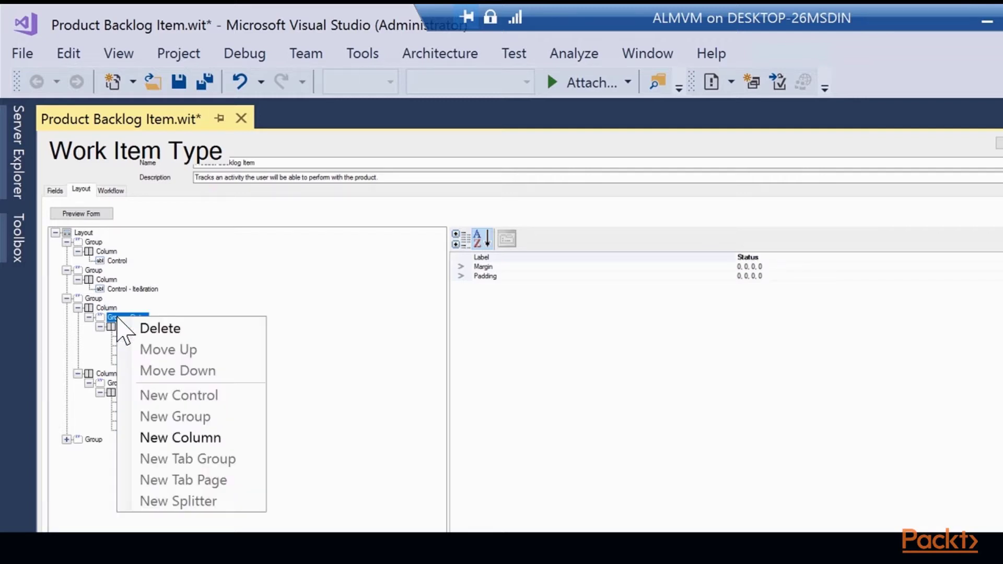
left_click(103, 309)
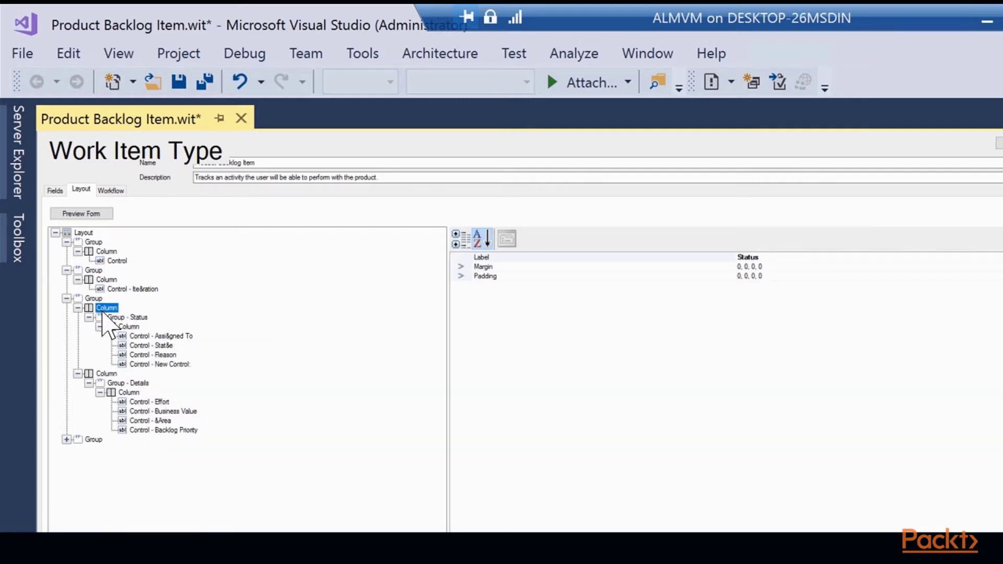
right_click(102, 311)
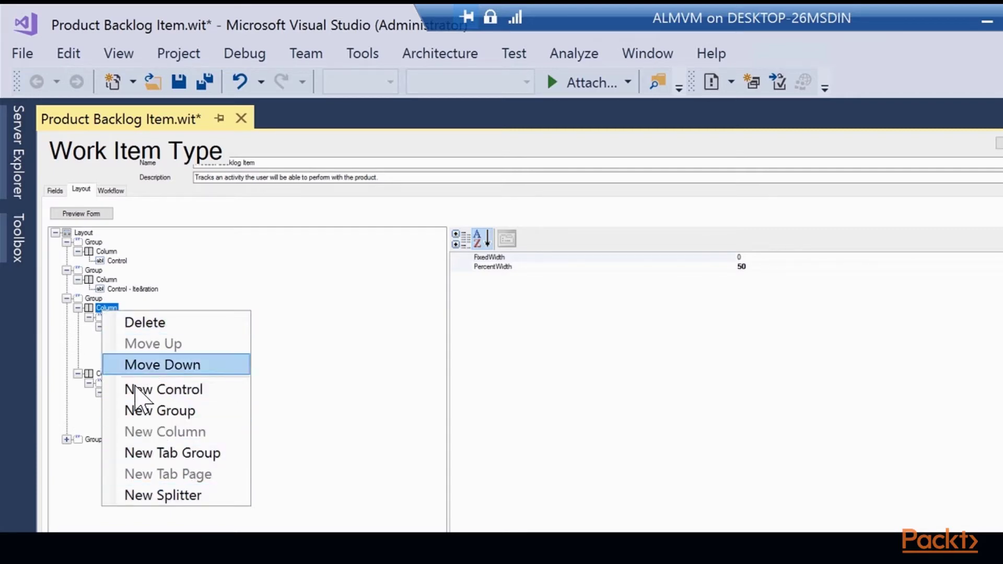
left_click(370, 267)
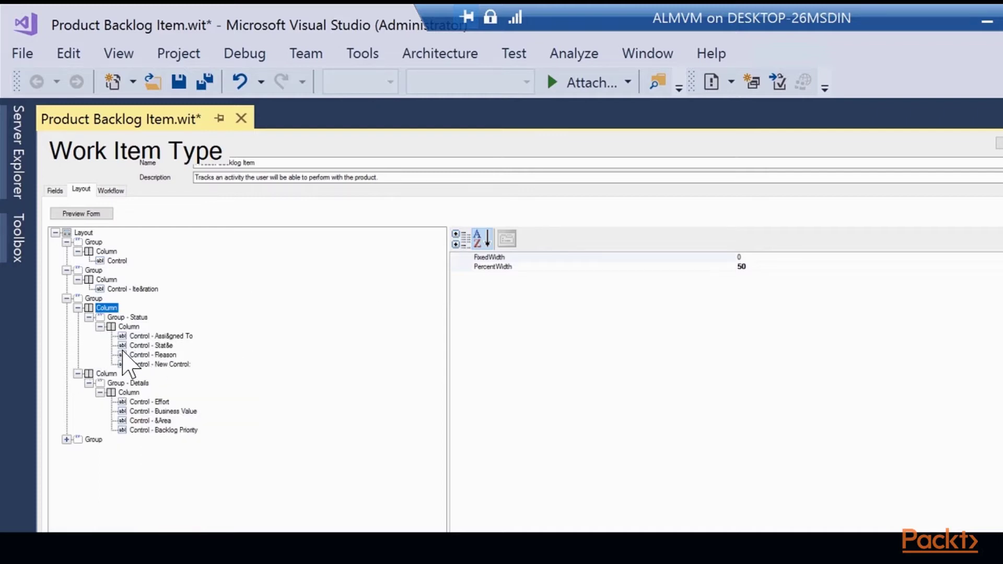
Step: Set the label of the new control in the Status group to "Packt Field:"
left_click(157, 364)
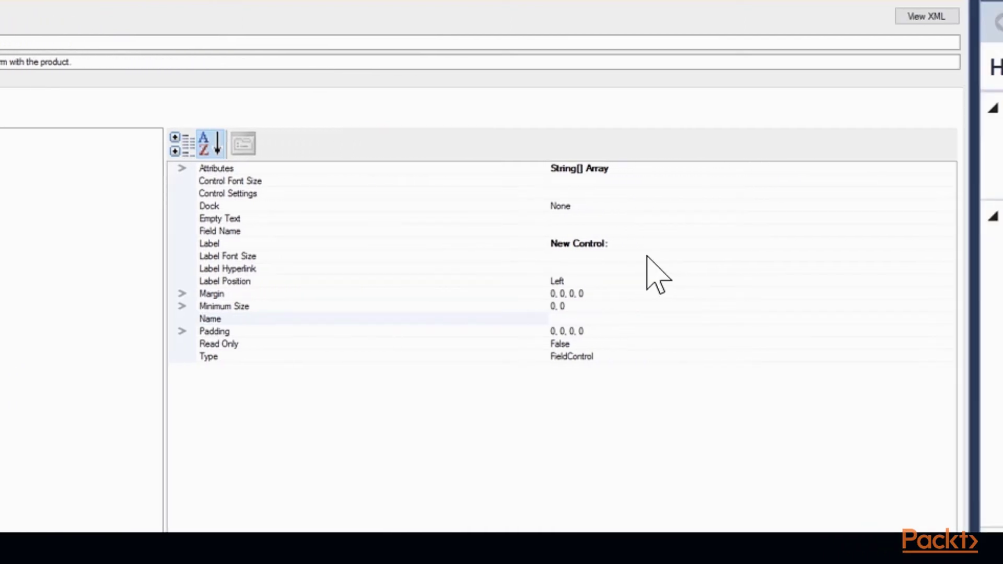
left_click(444, 243)
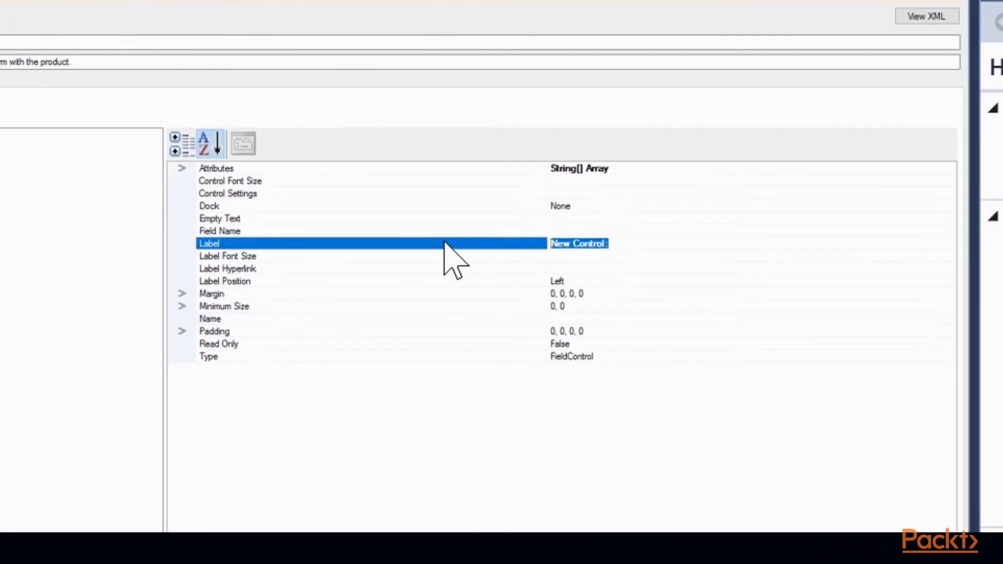
type("Packt Field:")
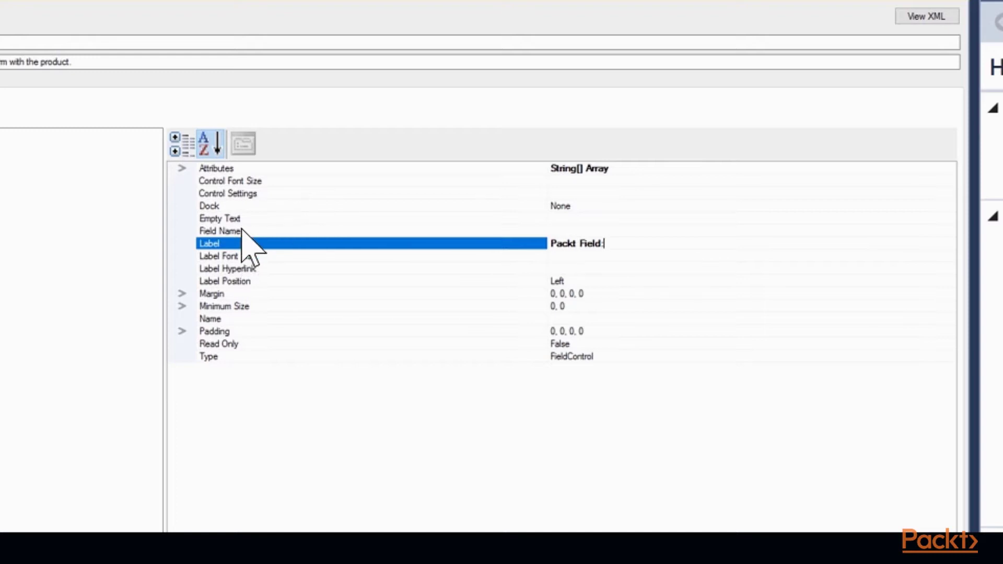
Step: Look over the control types available for the Packt Field control
left_click(232, 355)
left_click(945, 356)
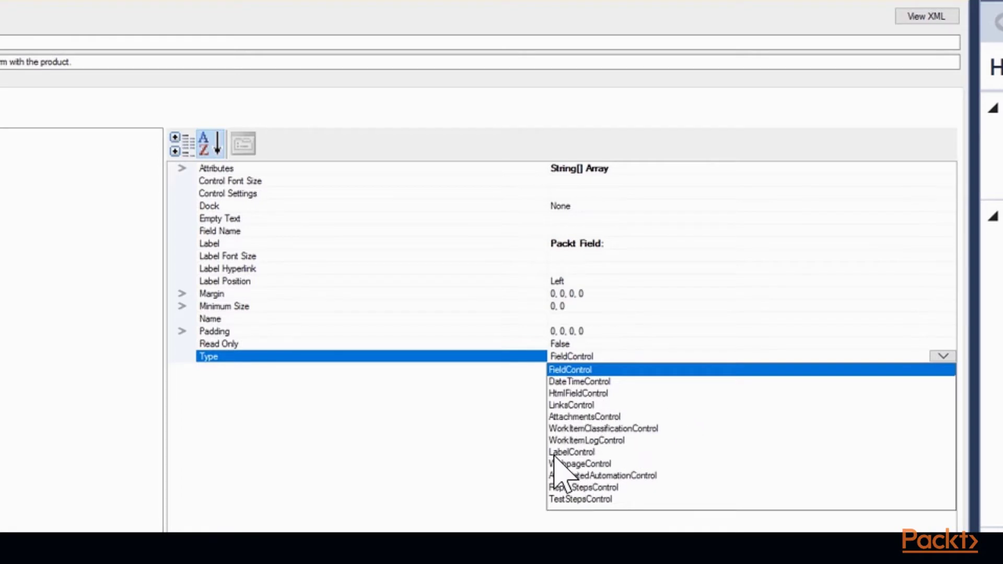
left_click(316, 359)
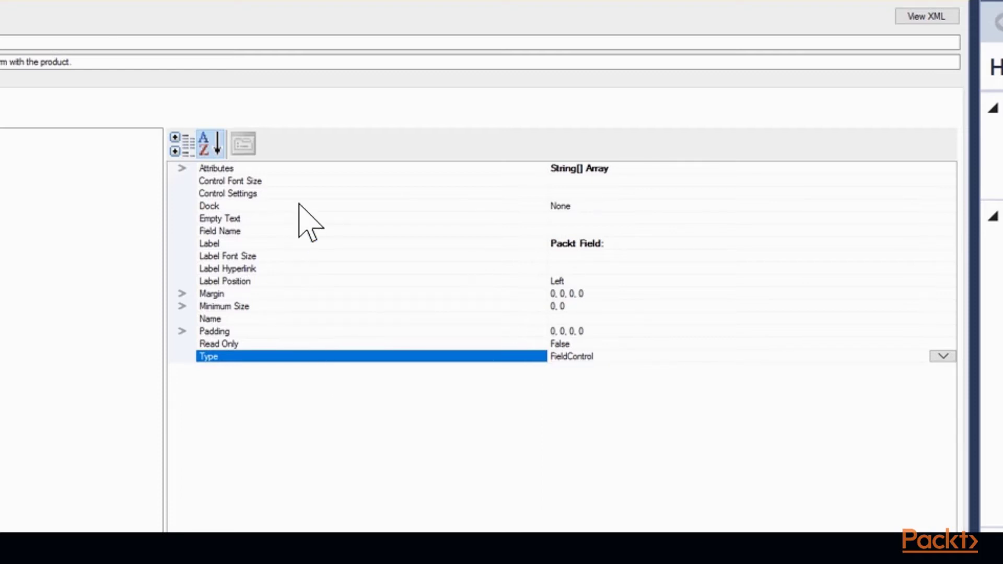
Step: Bind the Packt Field control to the packt.common.packtfield field and keep its Dock setting at None
left_click(611, 232)
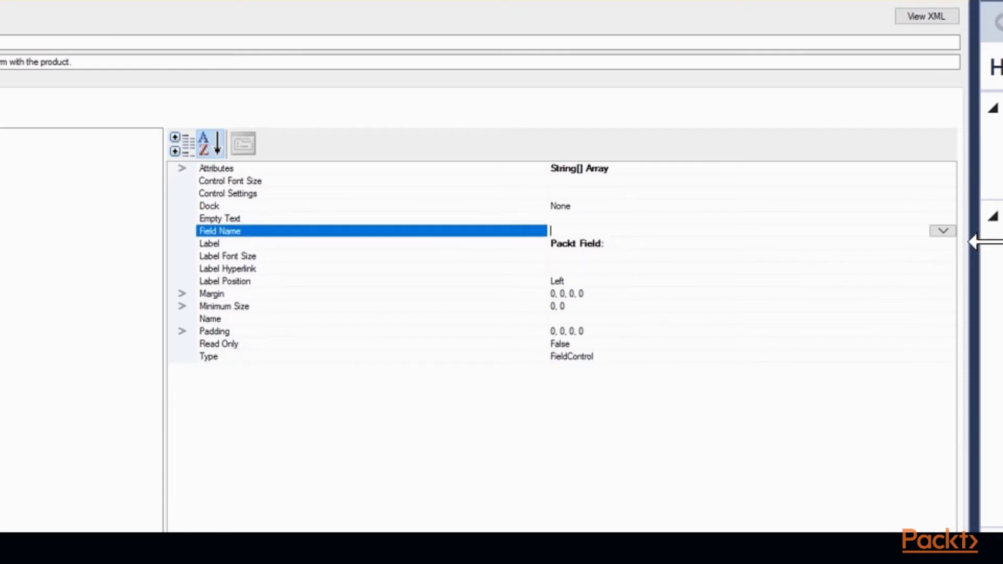
left_click(943, 230)
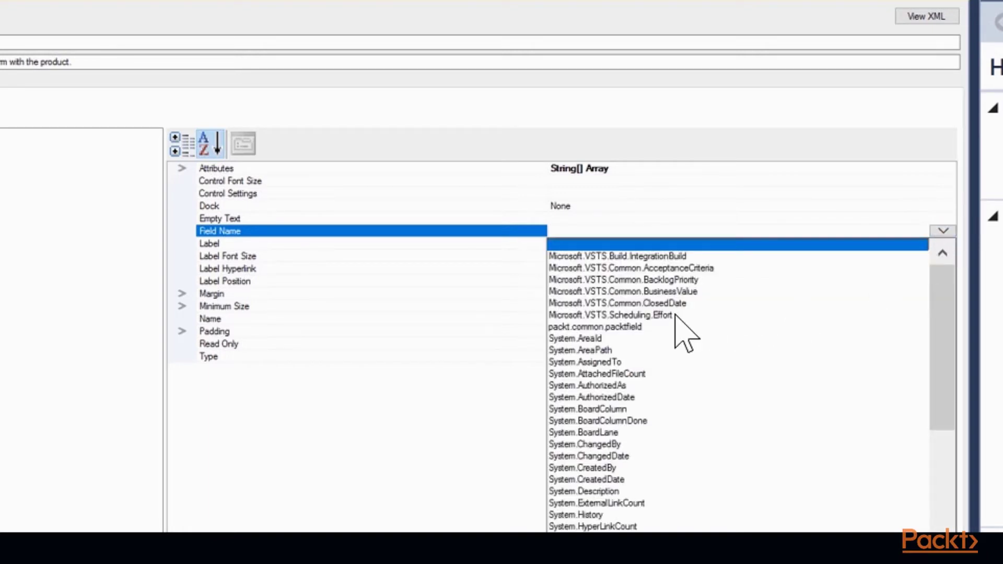
left_click(565, 327)
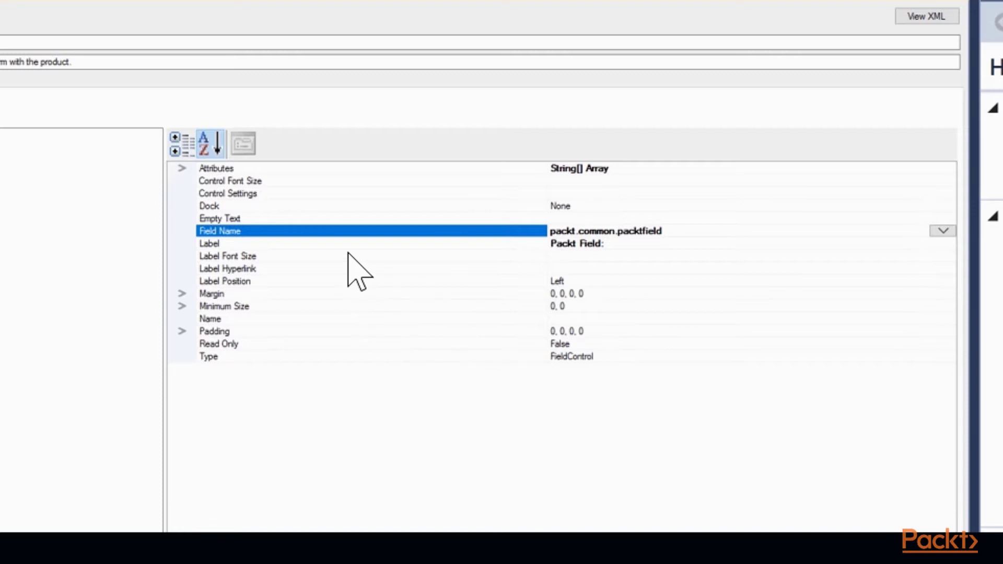
left_click(616, 205)
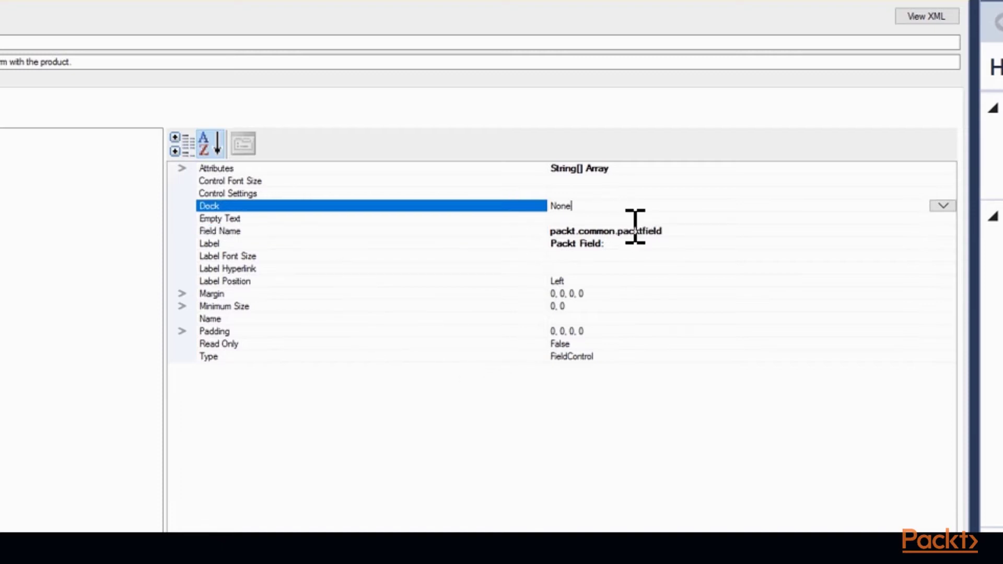
left_click(943, 205)
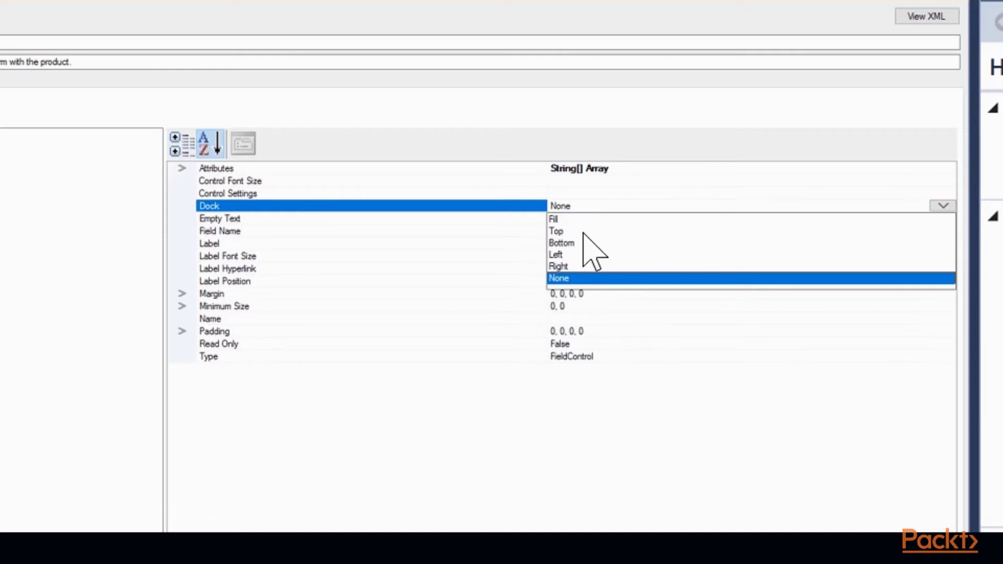
left_click(595, 279)
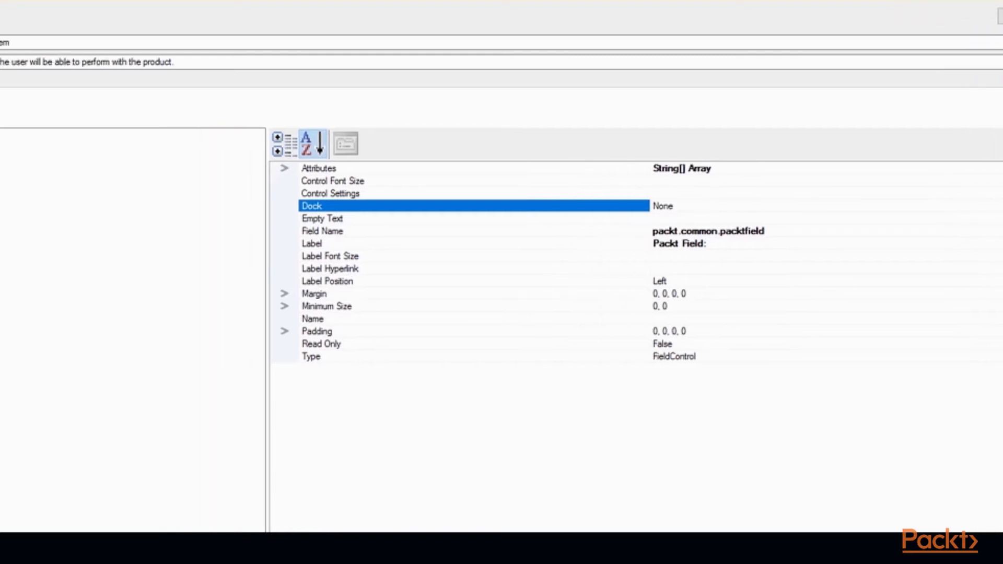
Step: Open the workflow diagram of the Product Backlog Item and auto-hide Team Explorer to widen the view
left_click(94, 77)
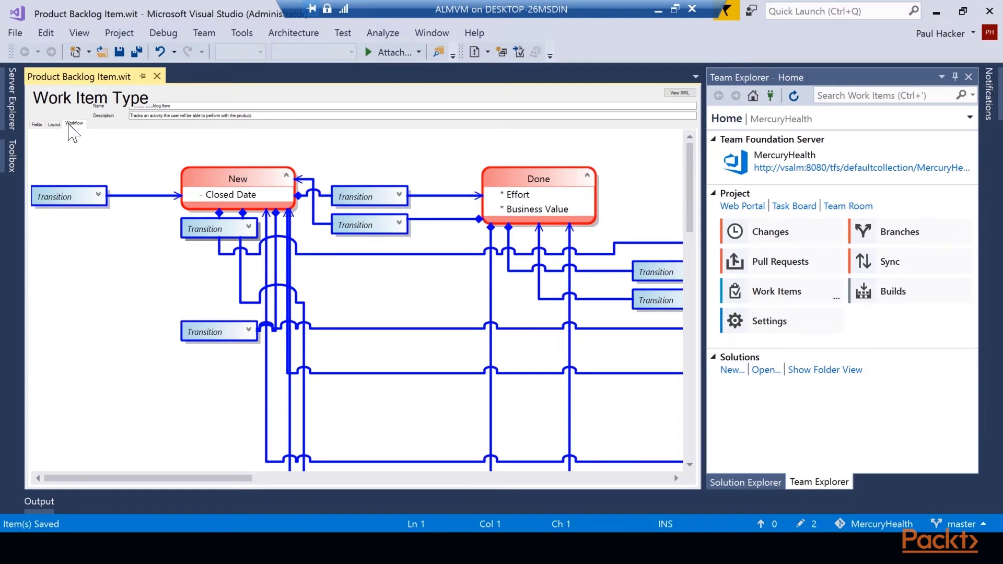
left_click(955, 78)
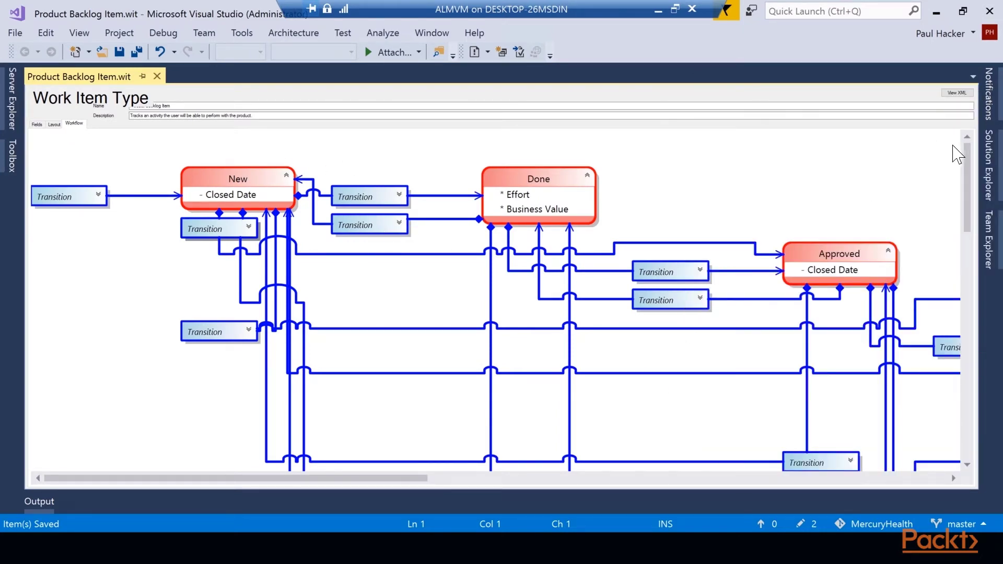
mouse_move(967, 153)
left_mouse_down()
mouse_move(967, 189)
mouse_move(971, 157)
left_mouse_up()
Step: Examine the field rules of the New state in the workflow diagram and leave them without changes
left_click(137, 196)
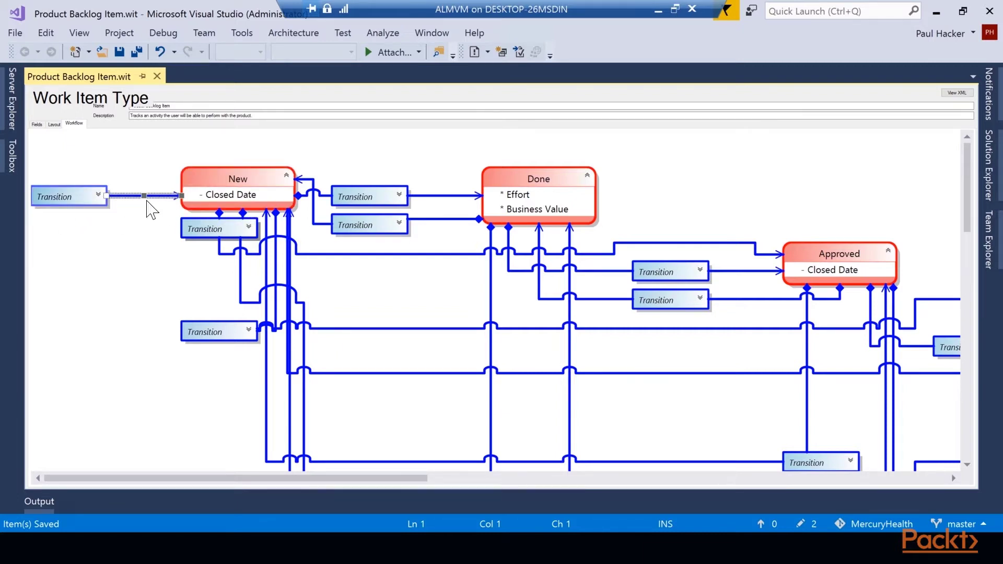
double_click(277, 191)
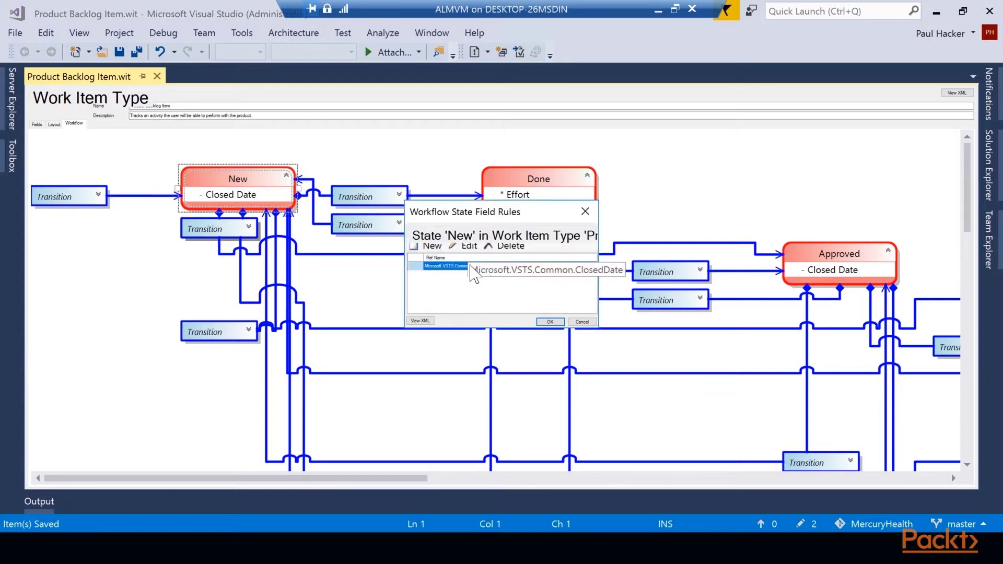
left_click(582, 321)
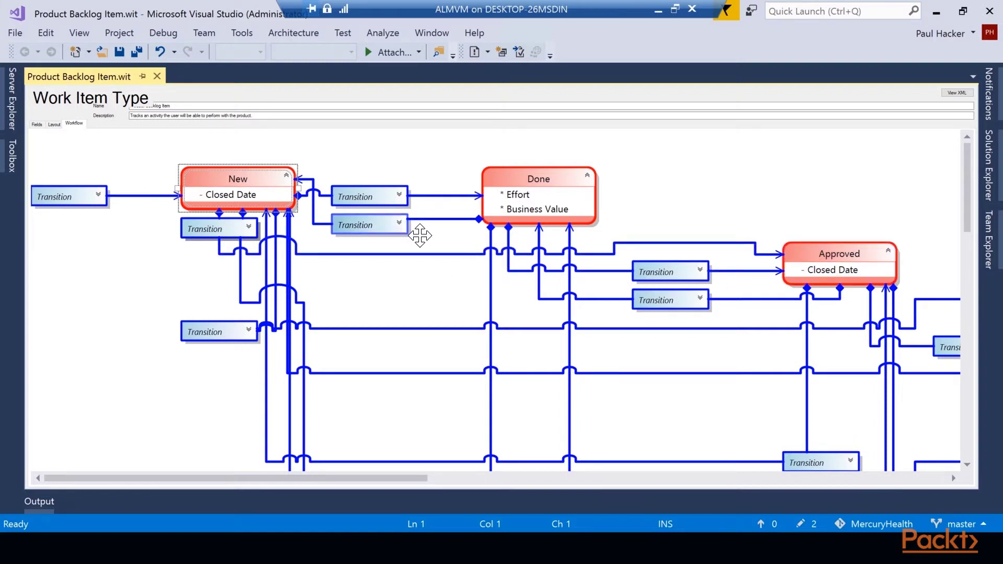
Step: Expand the transition from Done back to New to examine its contents, and collapse it again
left_click(399, 223)
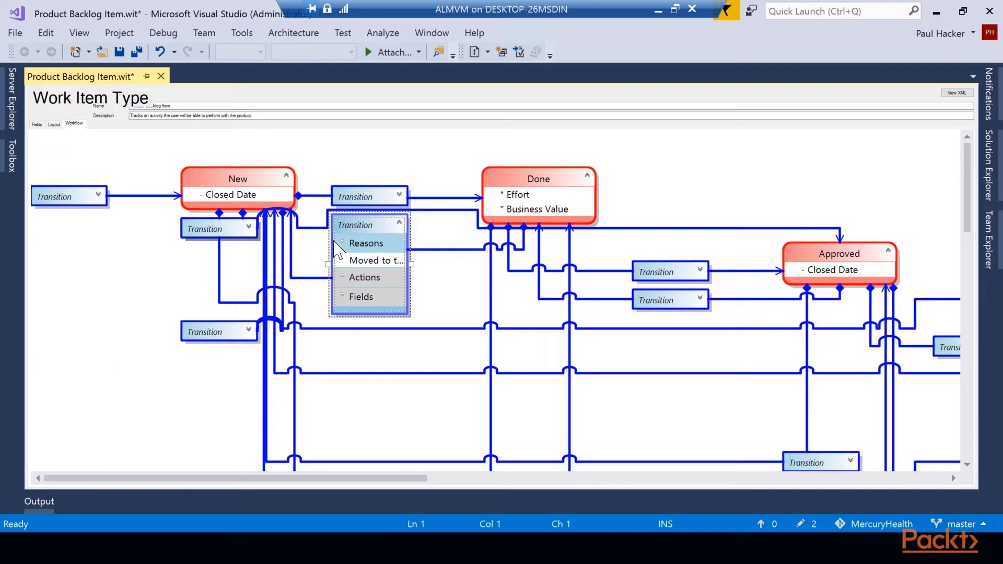
left_click(400, 222)
left_click(410, 206)
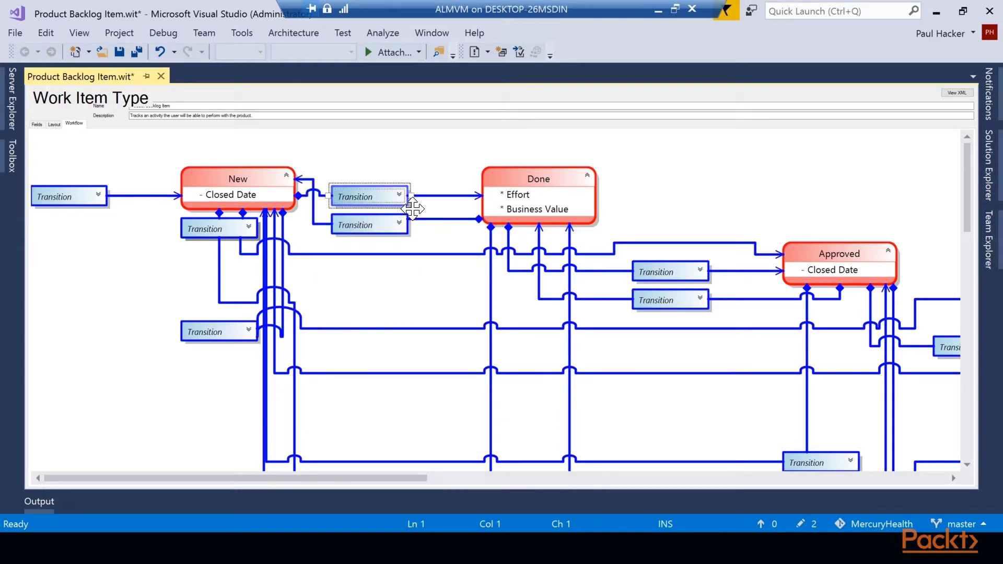
Step: Expand the transition from New to Done and move it and the overlapping transition apart so its contents are readable
left_click(399, 194)
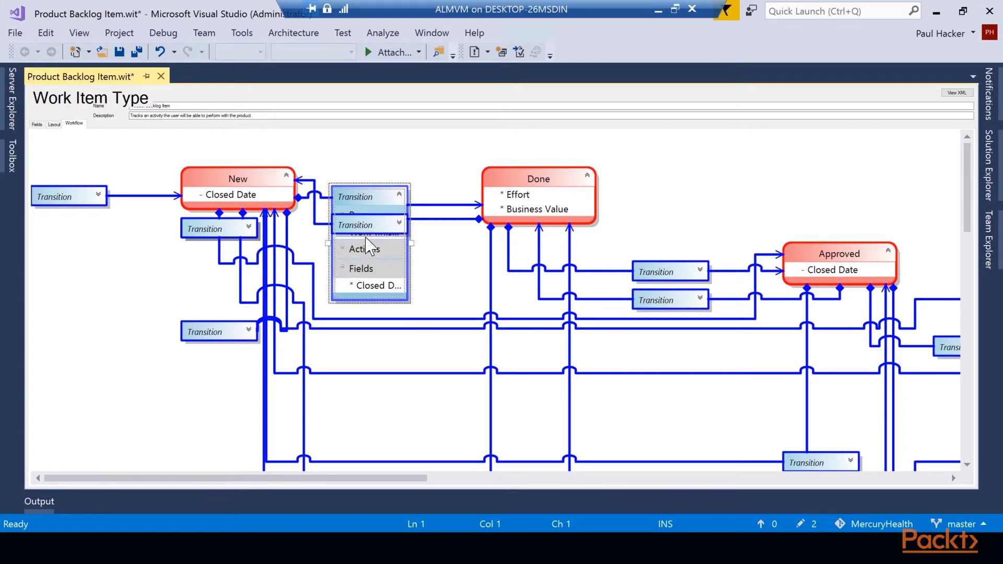
left_click_drag(381, 198, 355, 148)
left_click(361, 197)
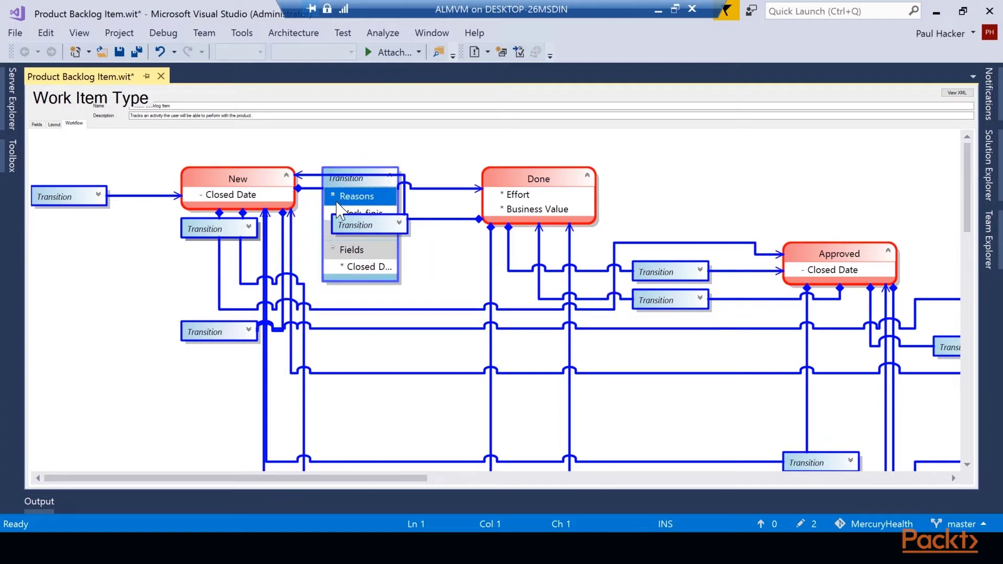
left_click(388, 212)
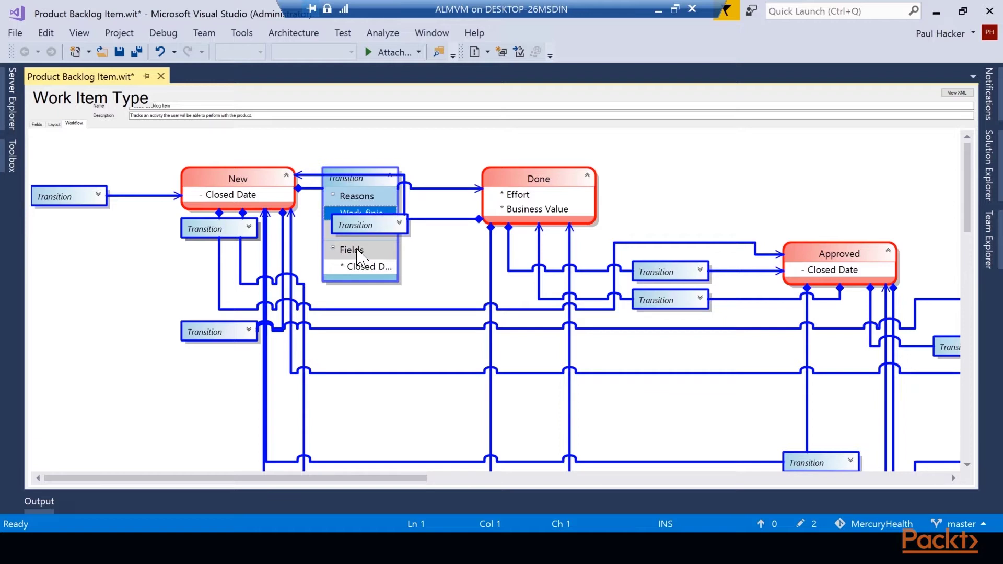
left_click(360, 267)
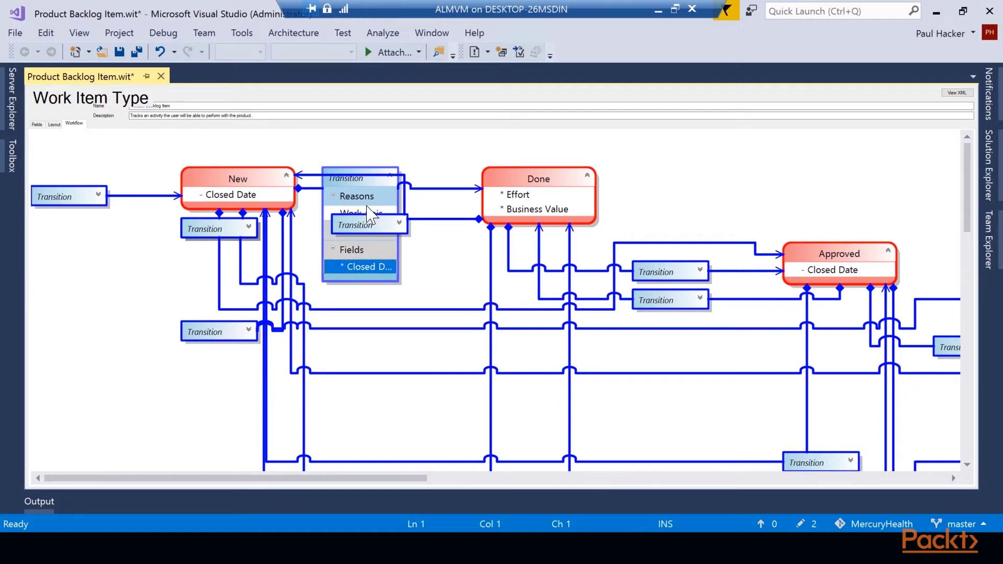
left_click_drag(400, 233, 473, 273)
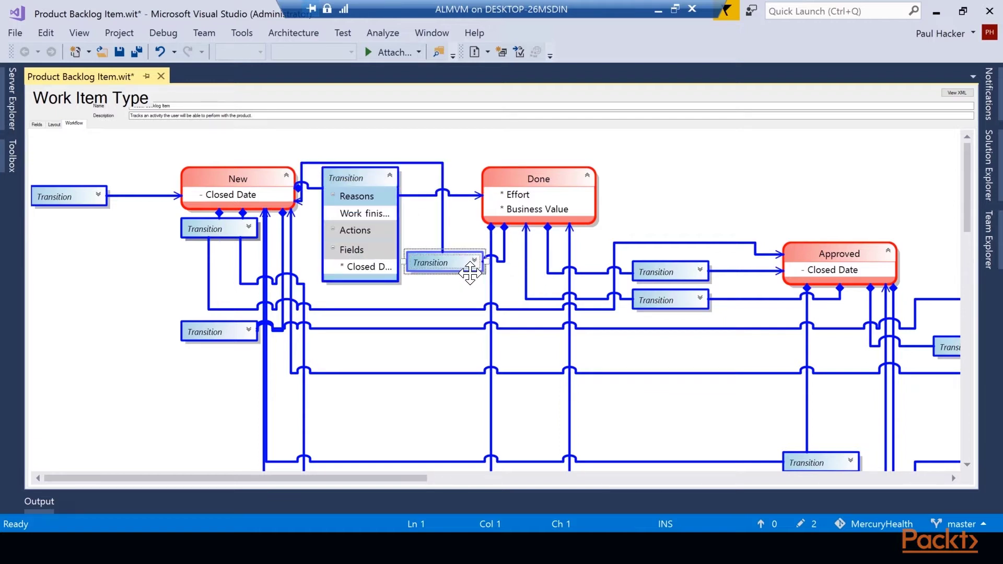
Step: Review the reasons, actions and fields of the transition from New to Done, and collapse it
left_click(355, 214)
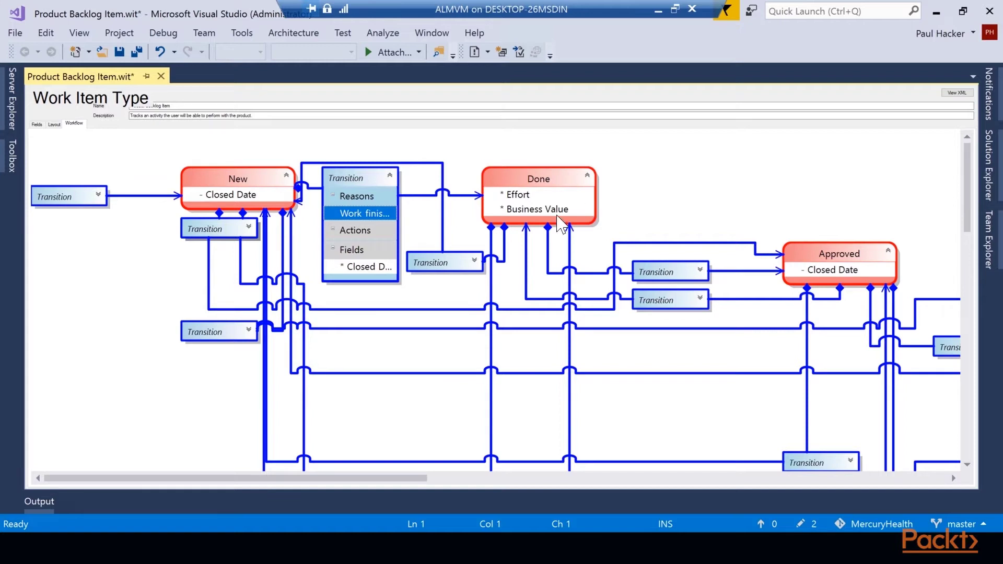
left_click(335, 234)
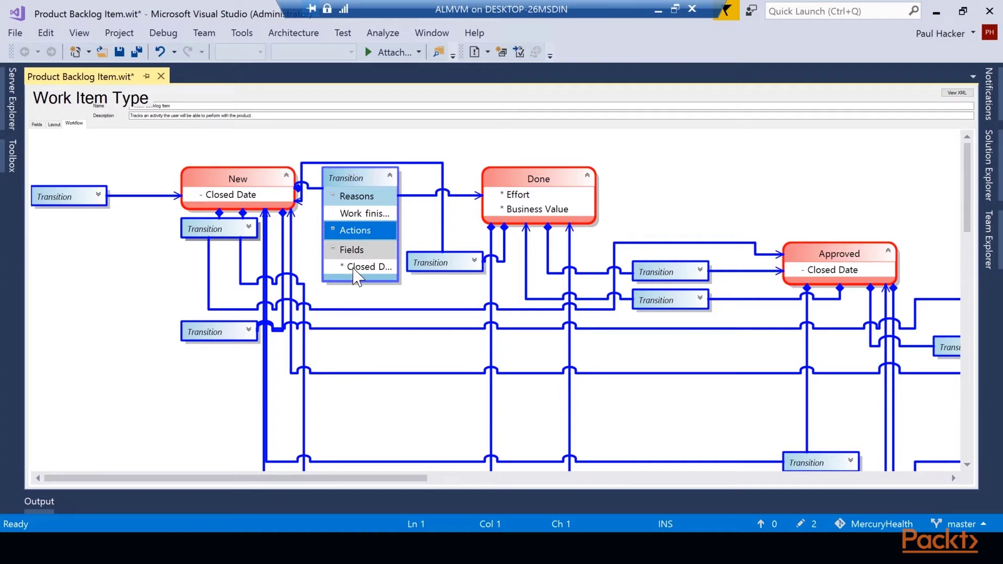
left_click(389, 176)
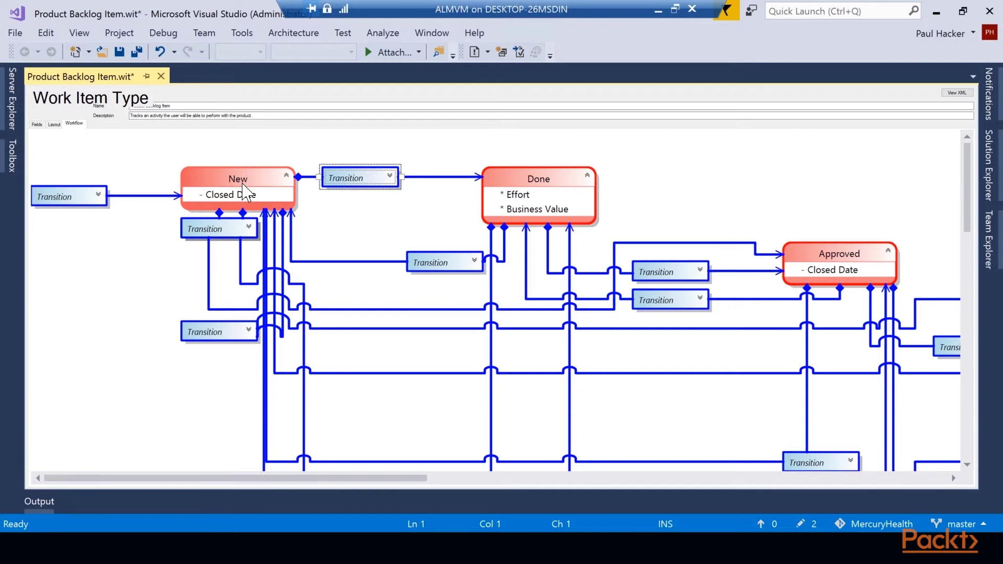
Step: Look over the states and transitions across the whole workflow diagram and the commands available on it
right_click(379, 201)
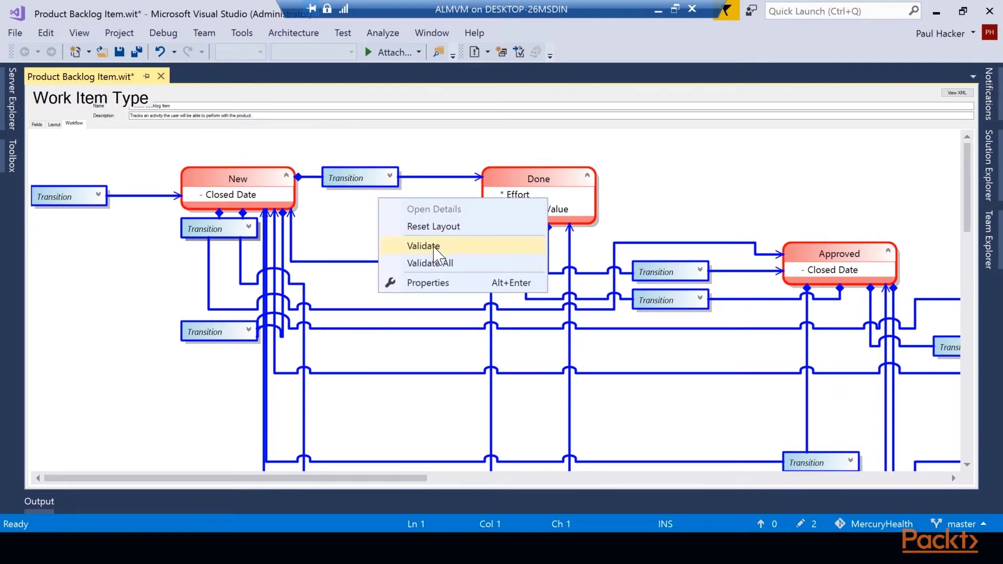
left_click(110, 163)
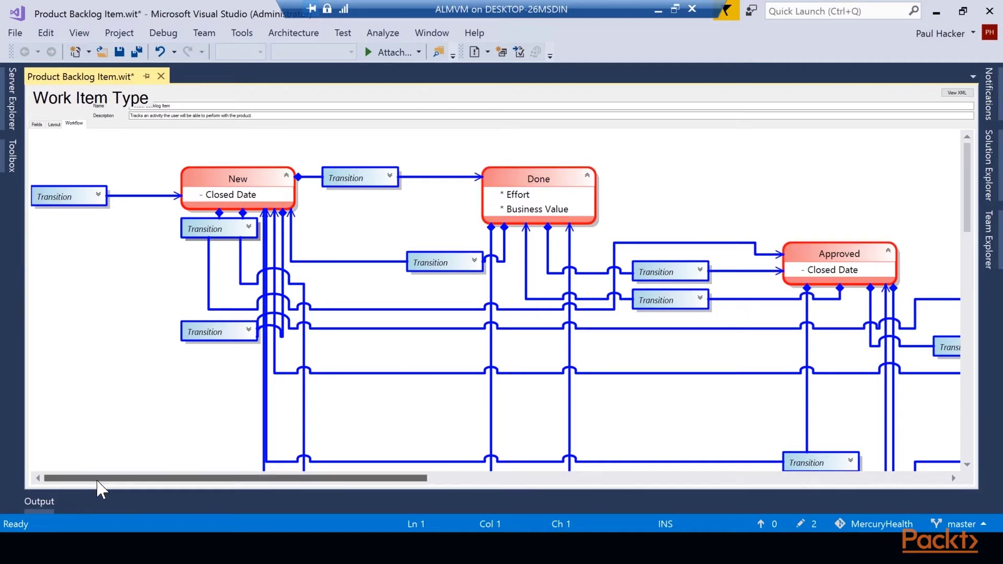
left_click_drag(354, 480, 373, 481)
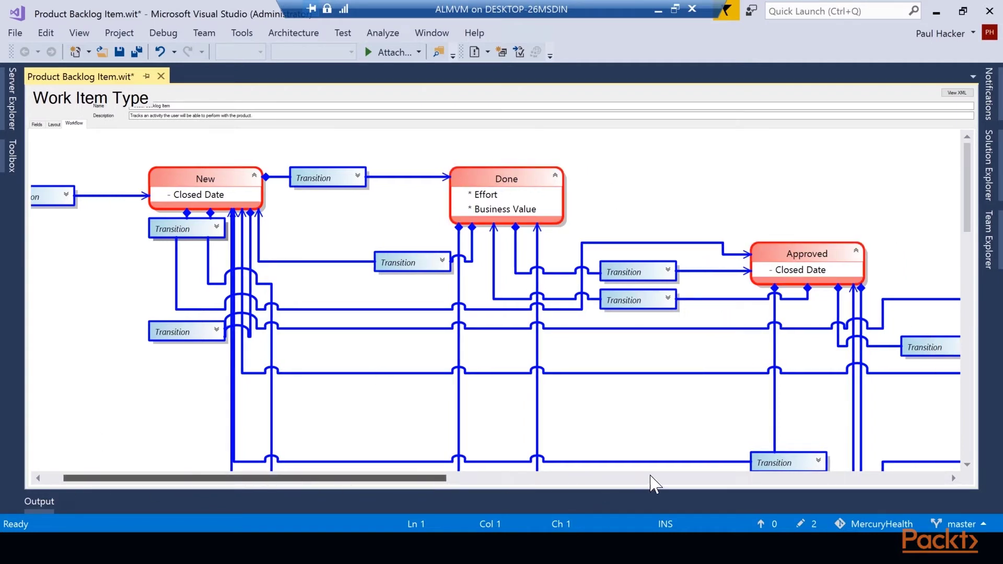
scroll(652, 484, "right", 5)
scroll(732, 366, "right", 1)
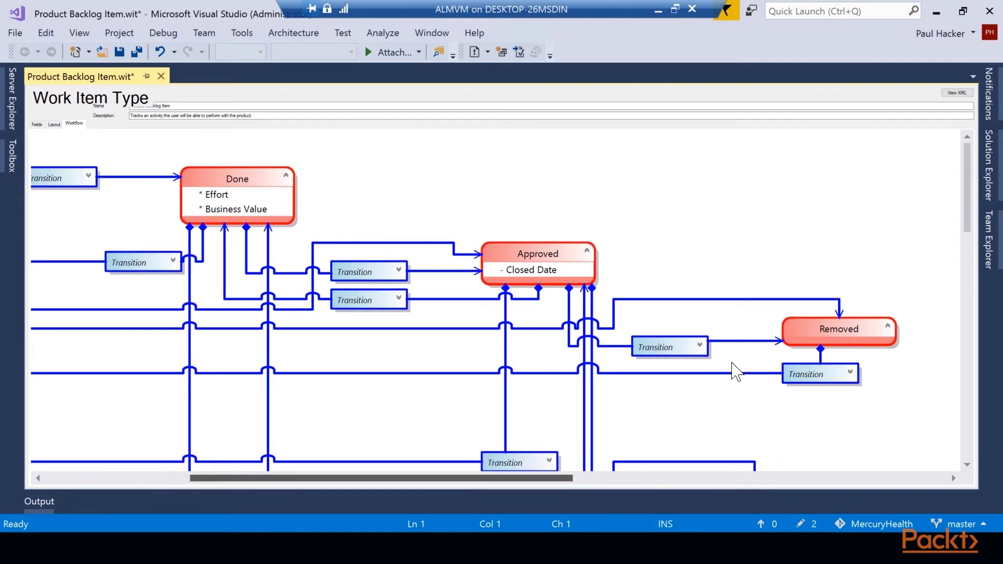
scroll(761, 366, "right", 10)
left_click_drag(569, 478, 59, 496)
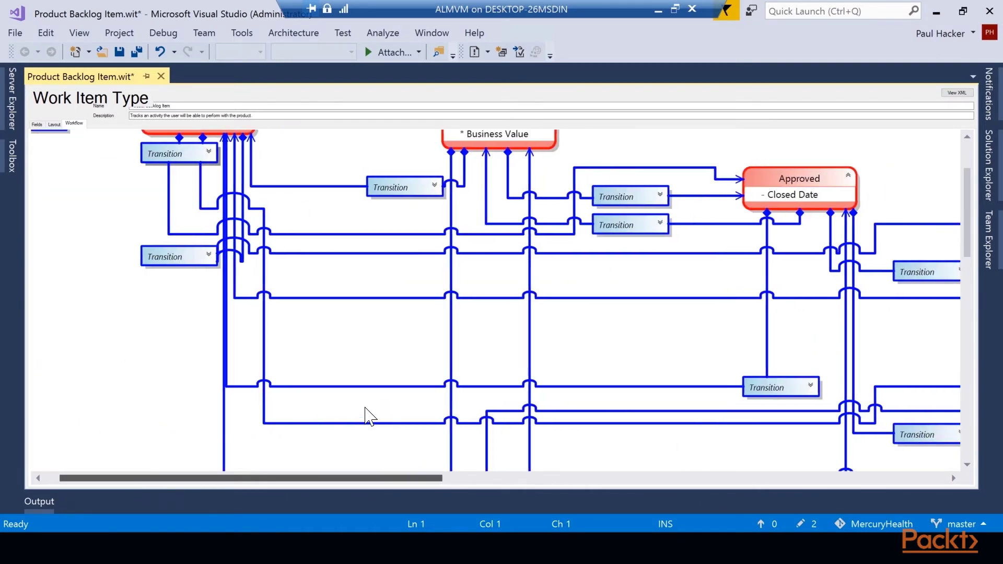
scroll(376, 412, "up", 3)
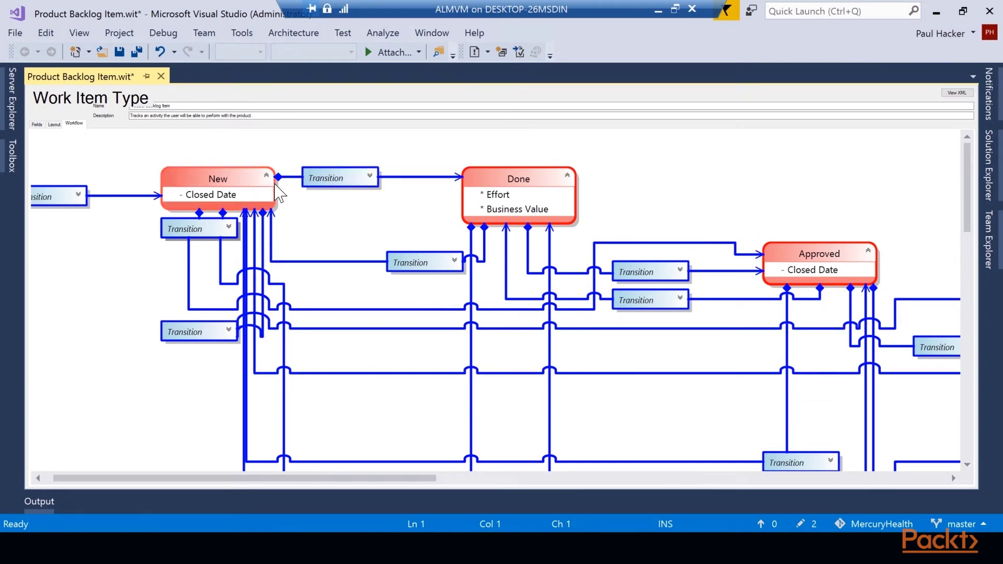
Step: Collapse the field list inside the New state and save the work item type
right_click(234, 185)
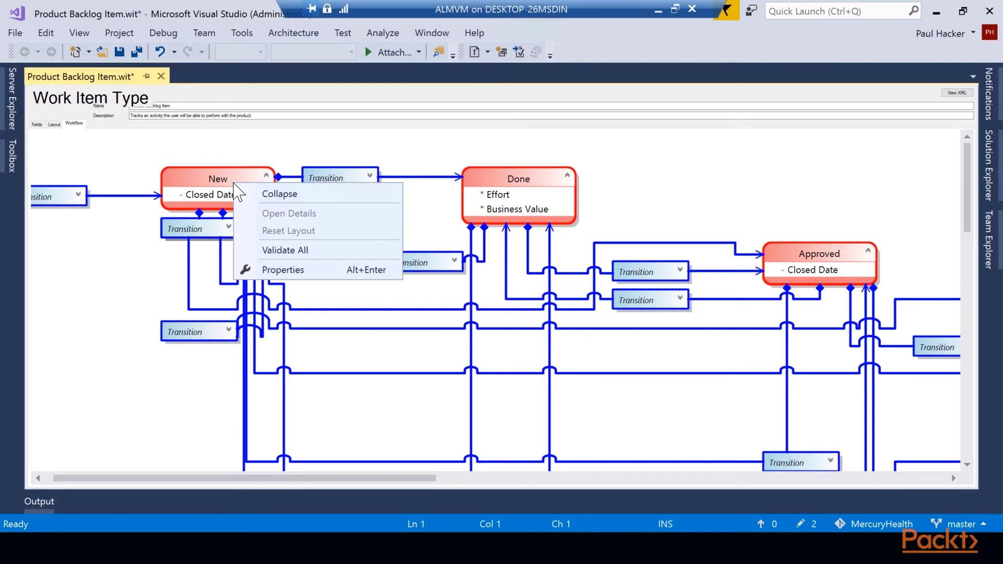
left_click(286, 193)
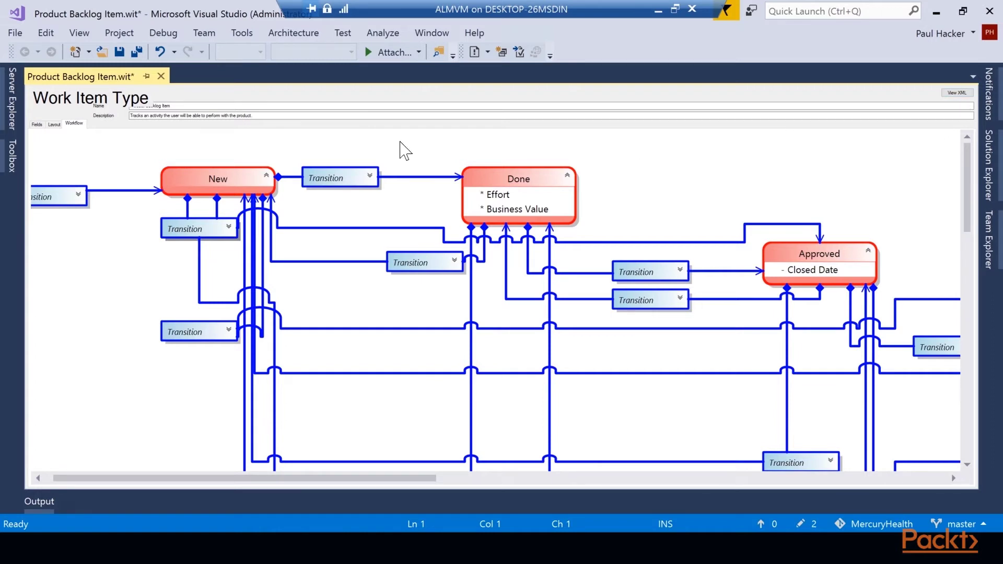
left_click(138, 51)
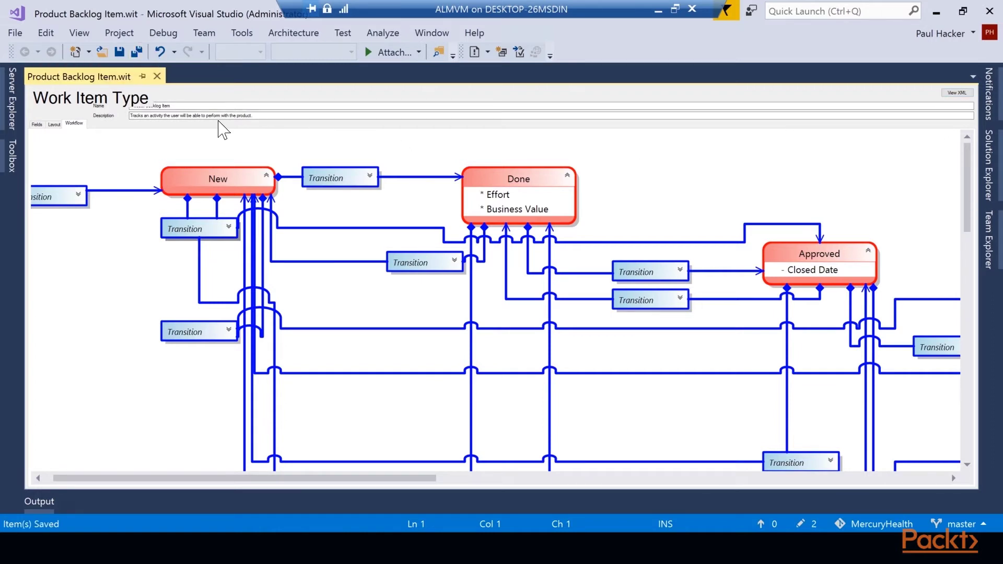
Step: View the XML definition of the work item type in an enlarged window and highlight its name, Product Backlog Item
left_click(958, 93)
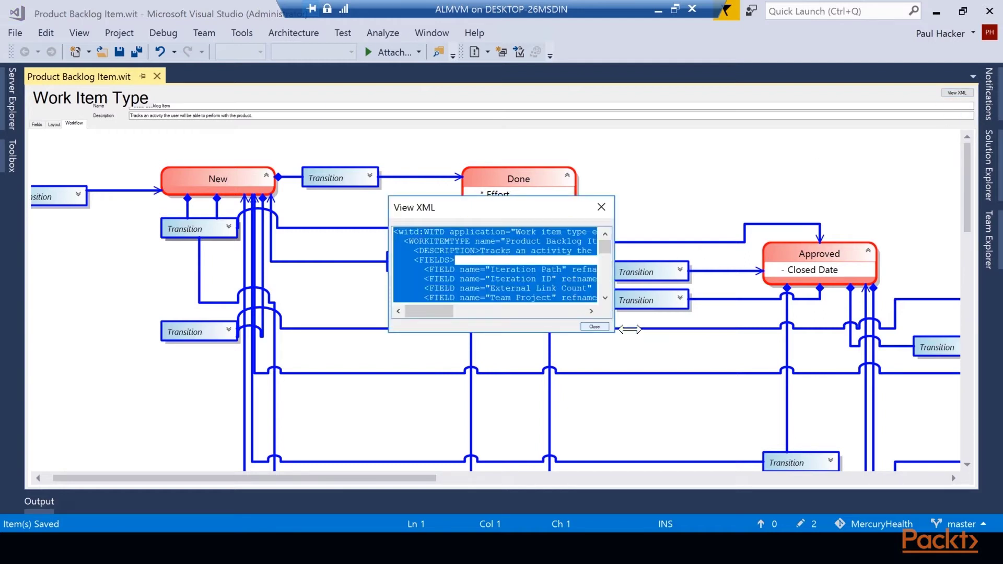
left_click_drag(622, 340, 866, 457)
left_click(579, 346)
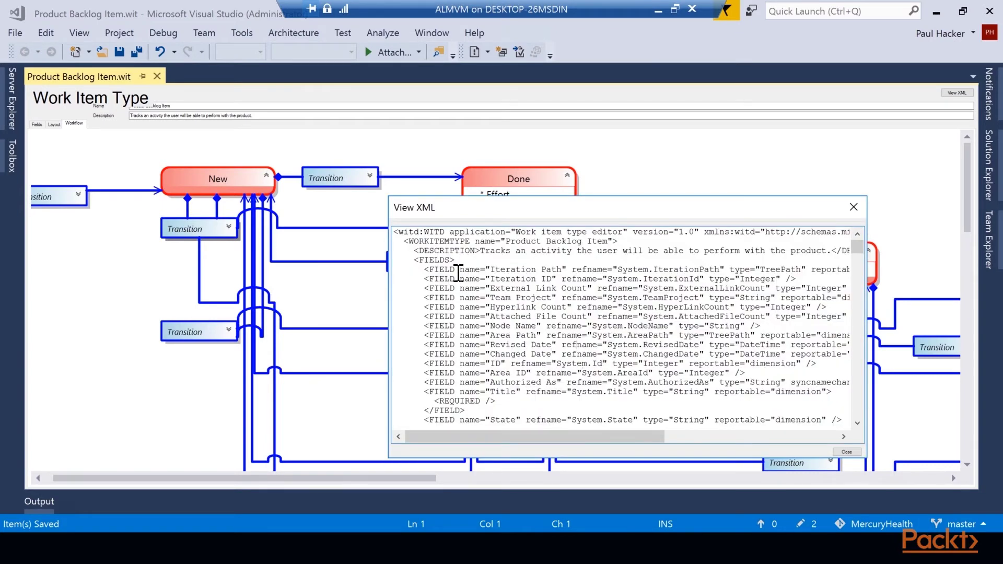
left_click_drag(395, 205, 46, 205)
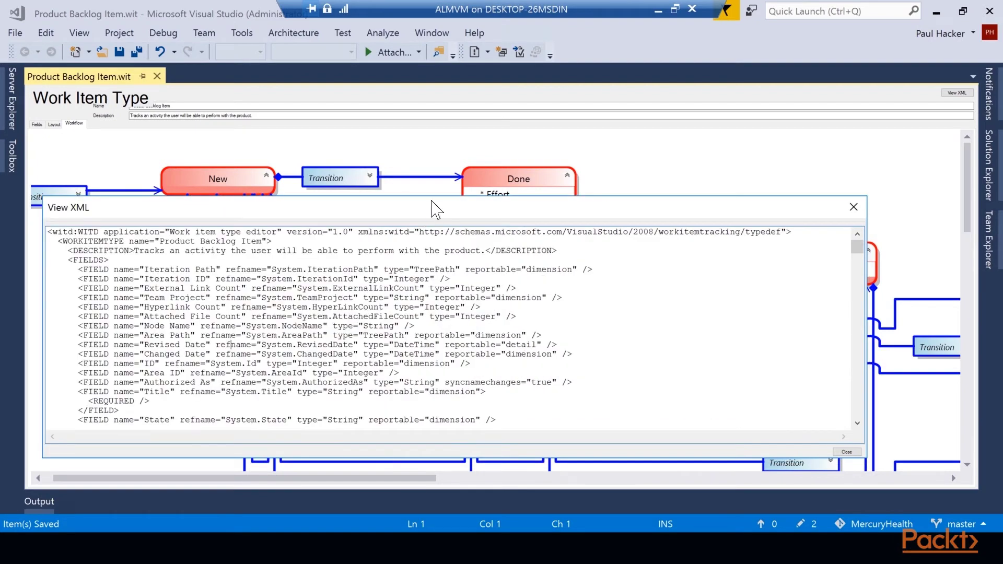
left_click_drag(438, 198, 455, 54)
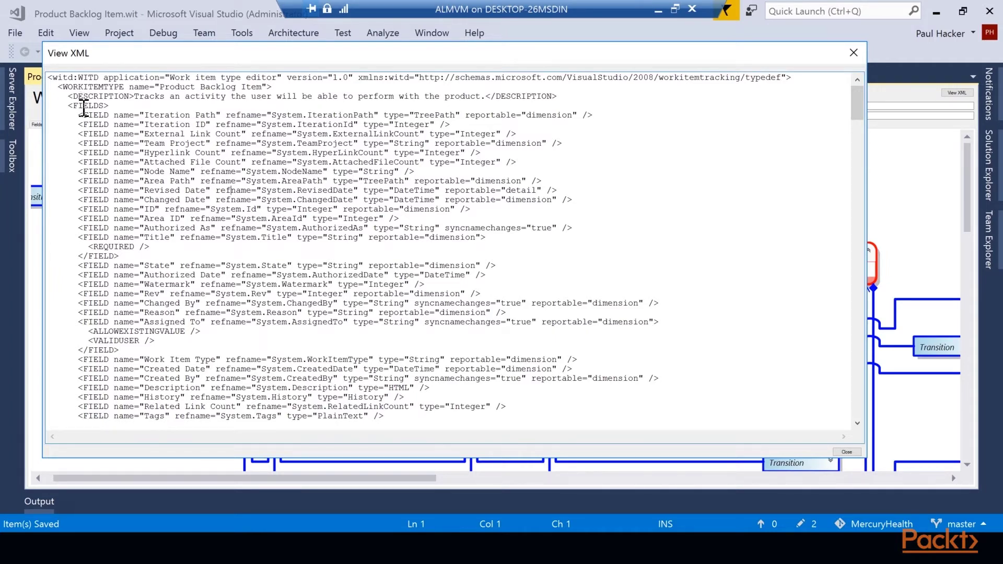
double_click(175, 88)
left_click_drag(211, 95, 257, 96)
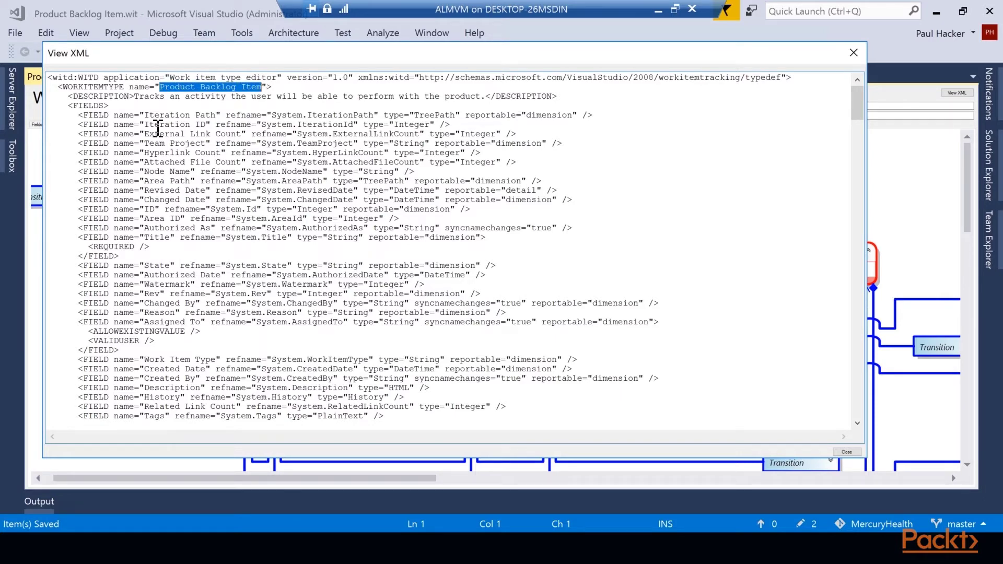
Step: Examine the field definitions in the XML, highlighting the system fields, the REQUIRED rule on Title and the ALLOWEXISTINGVALUE rule on Assigned To
left_click_drag(145, 116, 253, 246)
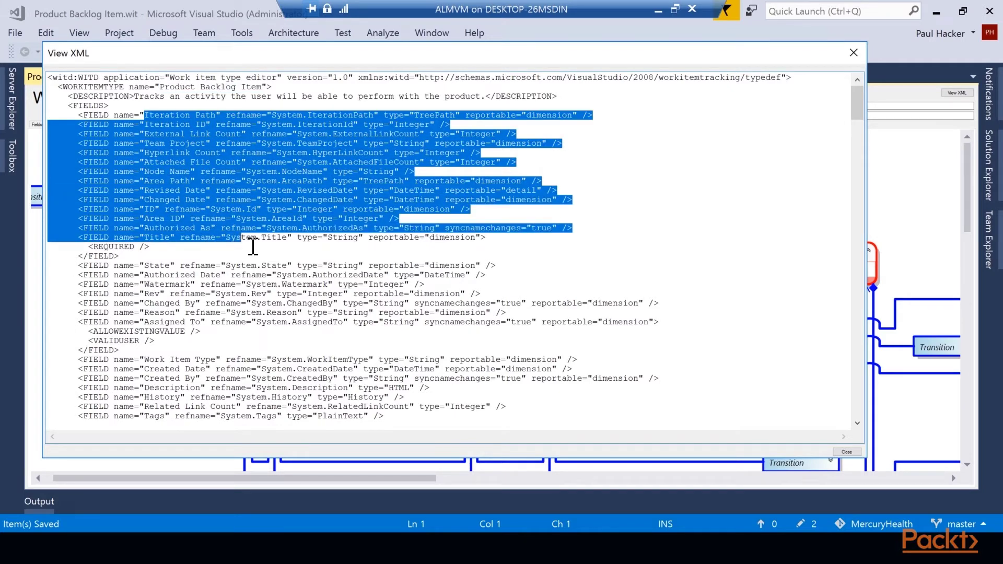
scroll(239, 236, "down", 1)
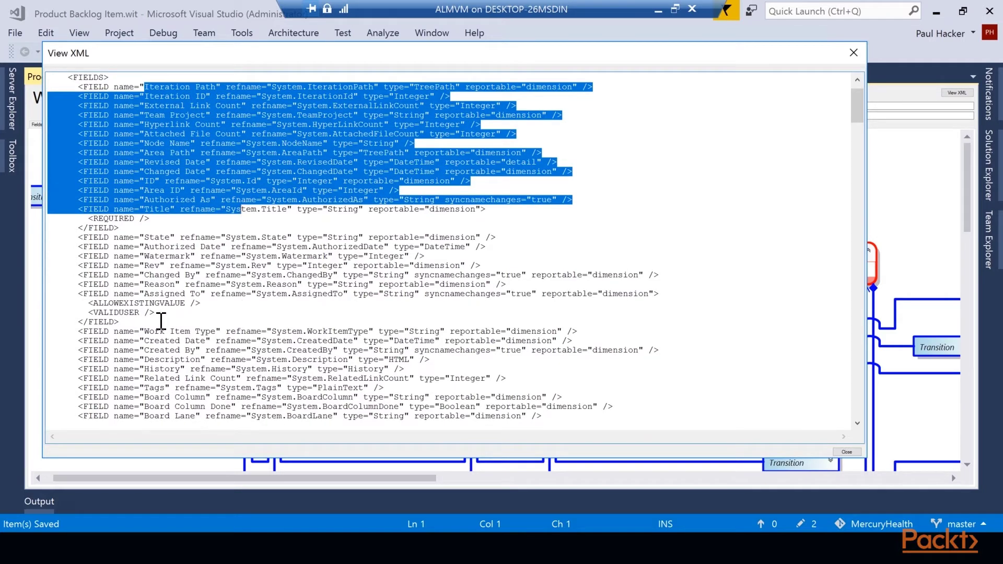
left_click(213, 285)
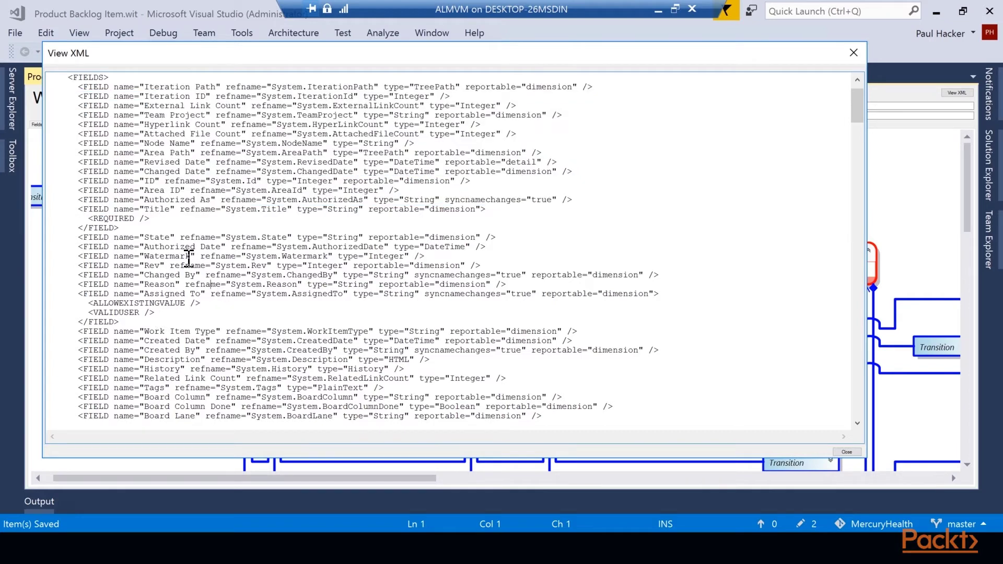
left_click_drag(169, 231, 96, 230)
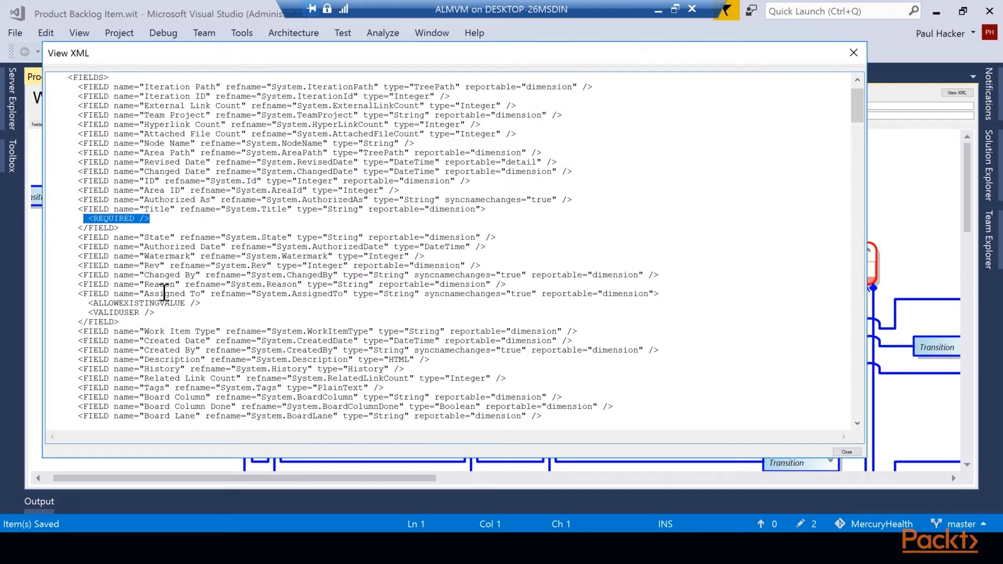
left_click_drag(212, 308, 103, 316)
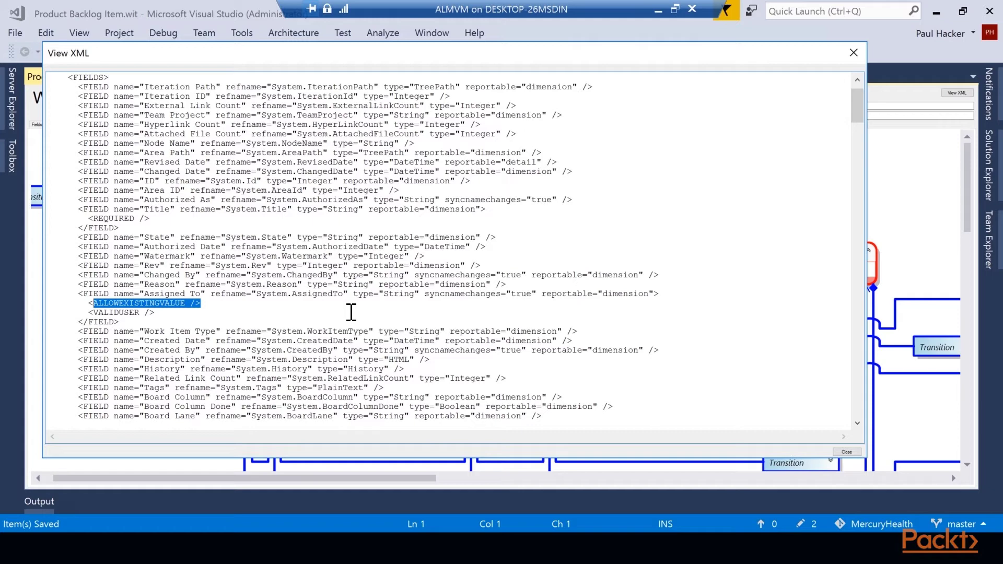
Step: Review the rules of the Integration Build and Closed Date fields in the XML and highlight the PacktField name
left_click_drag(858, 110, 858, 123)
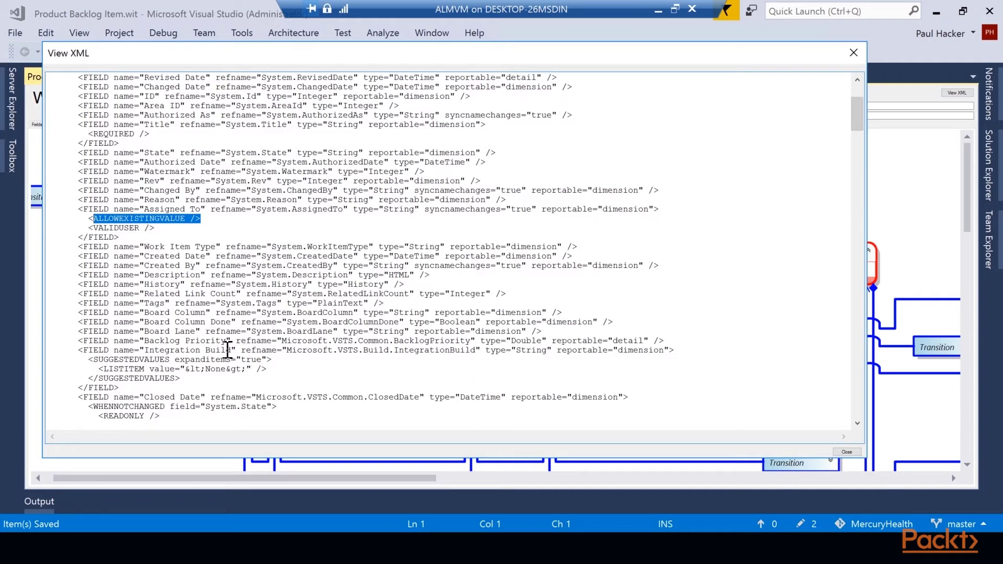
left_click(130, 361)
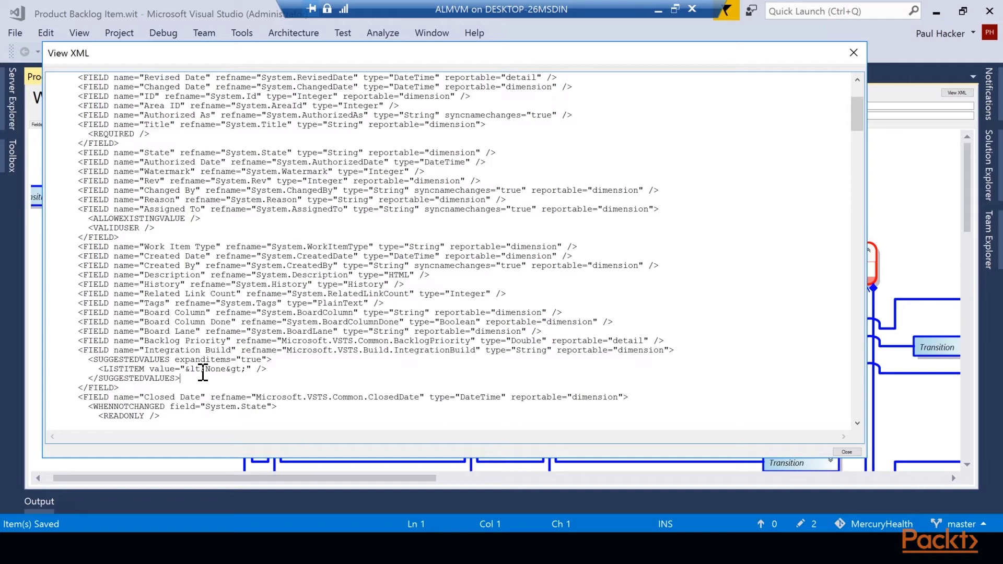
scroll(288, 375, "down", 1)
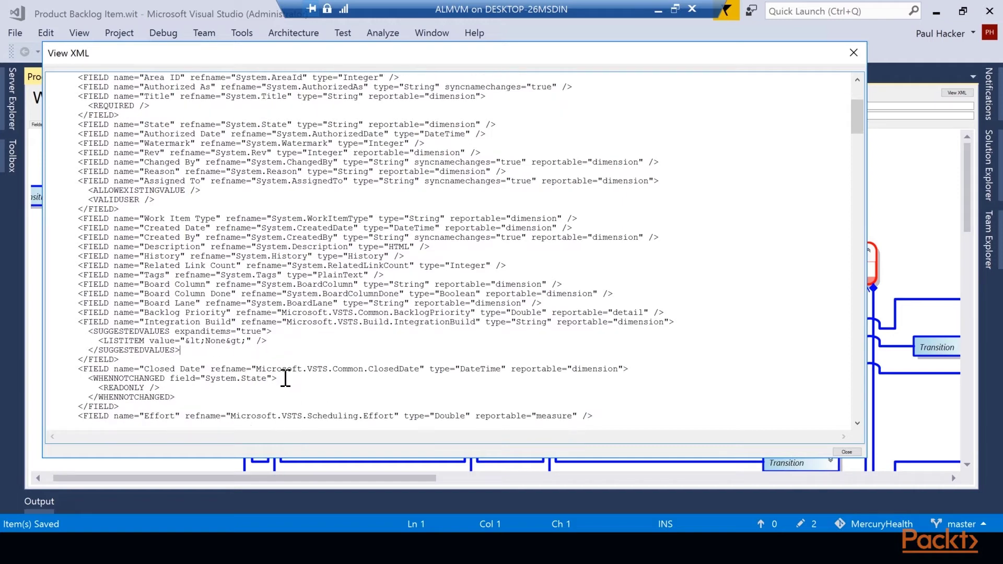
scroll(282, 380, "down", 2)
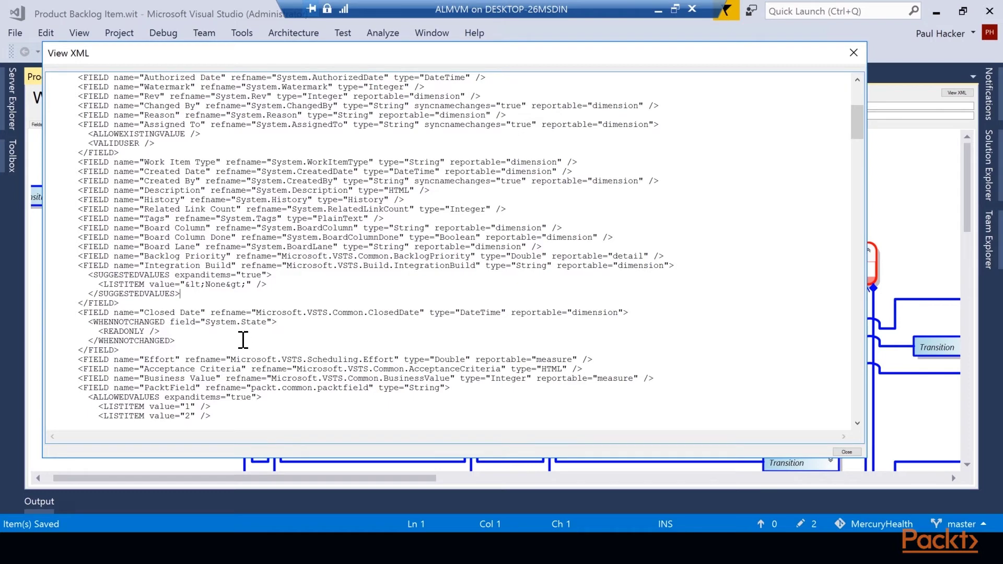
scroll(243, 346, "down", 1)
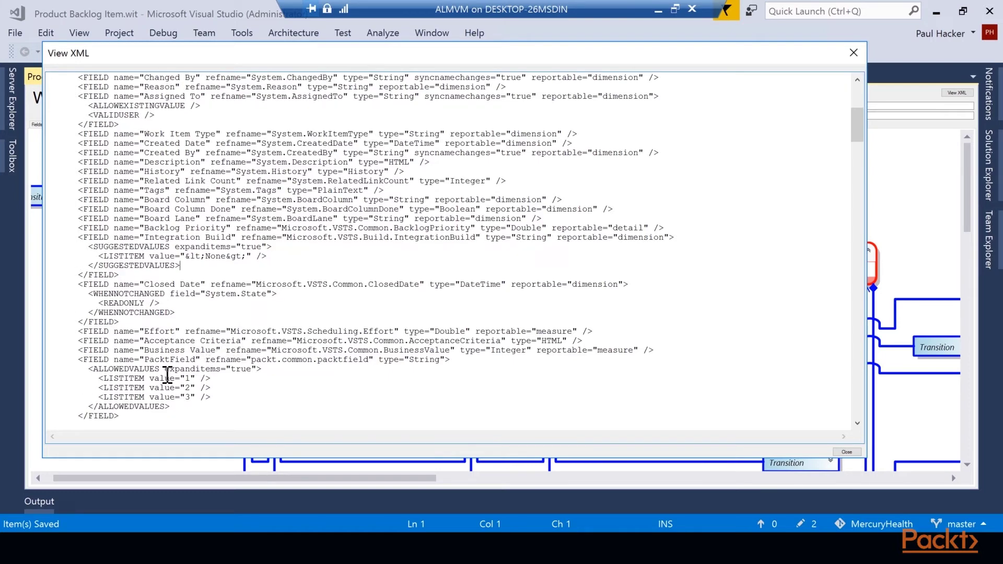
left_click_drag(145, 361, 196, 360)
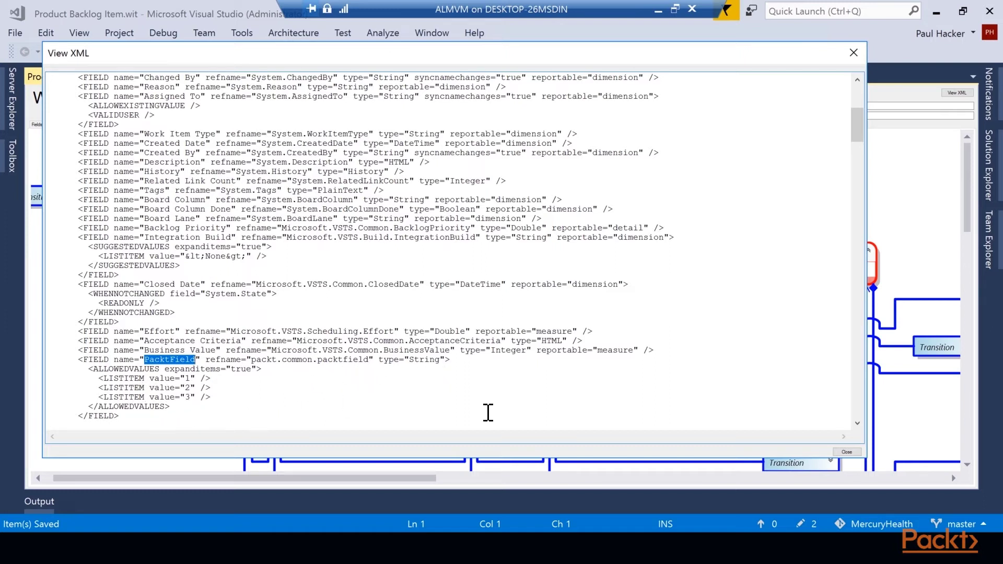
Step: Review the workflow states and transitions in the XML, and close the XML view and Product Backlog Item.wit
left_click_drag(863, 125, 862, 159)
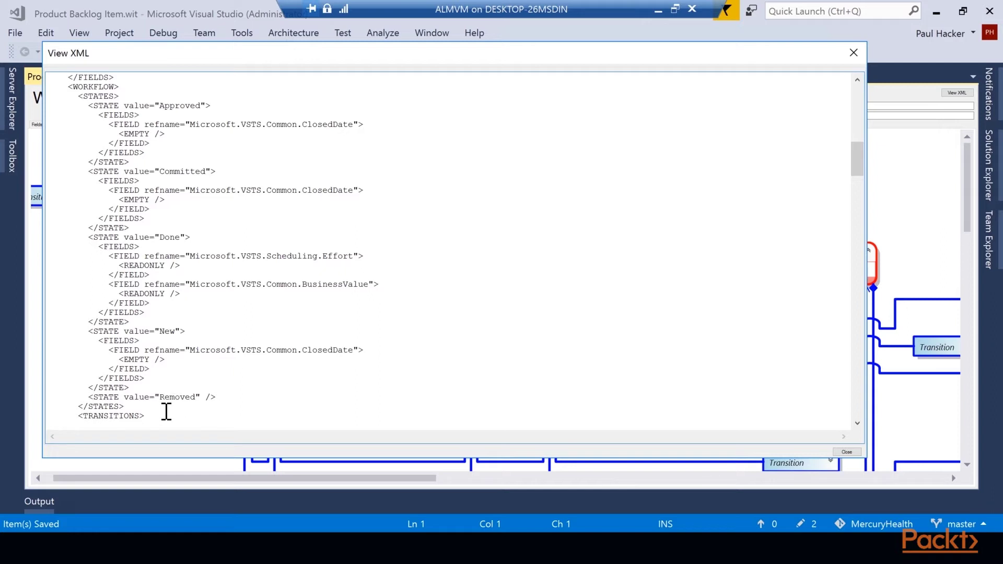
scroll(681, 293, "up", 1)
left_click_drag(861, 168, 858, 210)
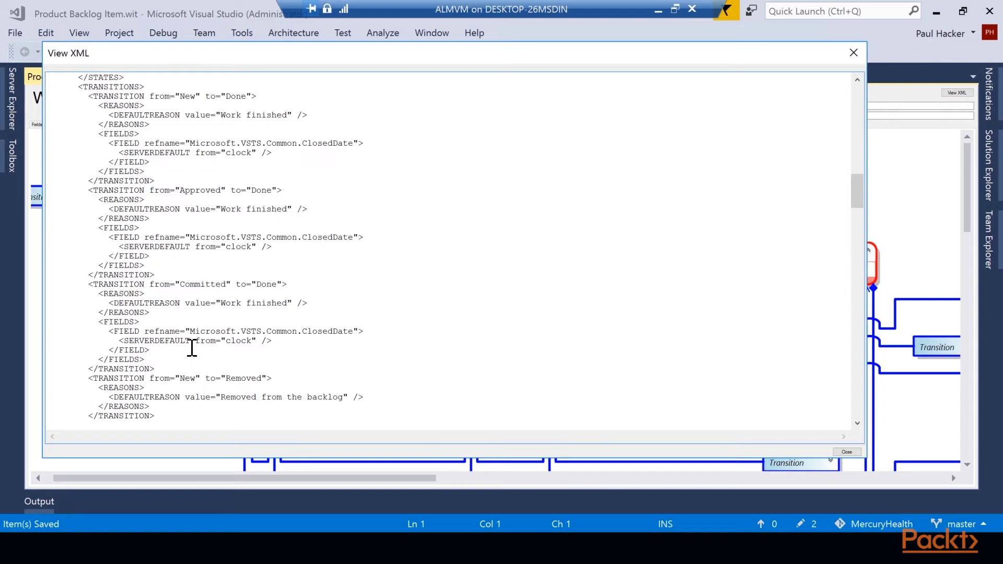
scroll(193, 347, "down", 1)
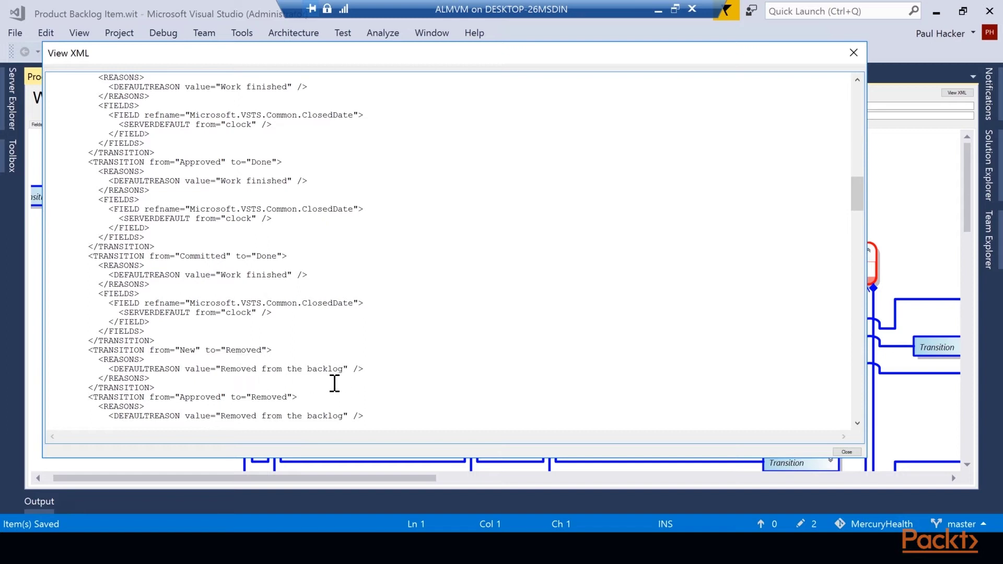
scroll(335, 384, "down", 1)
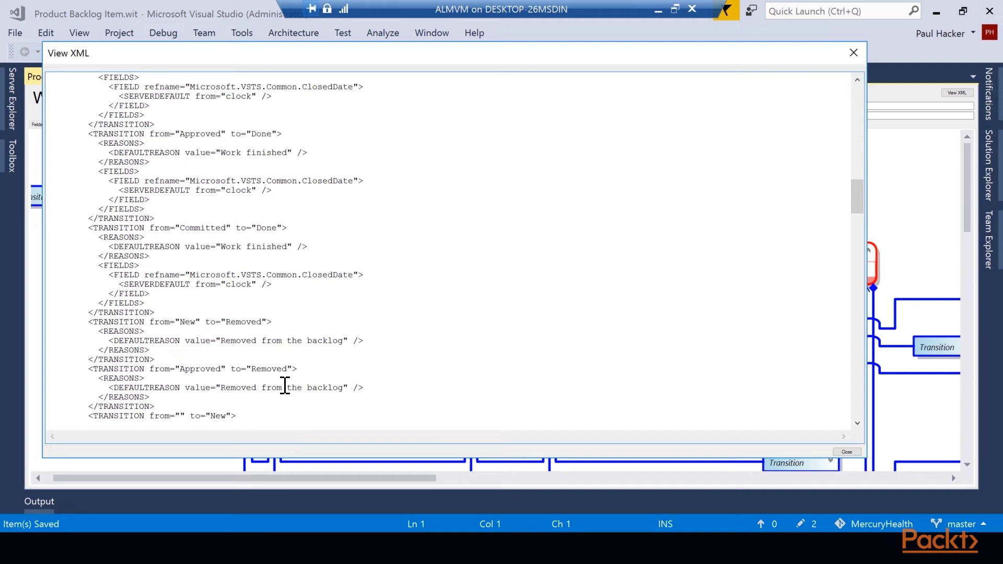
scroll(285, 392, "down", 1)
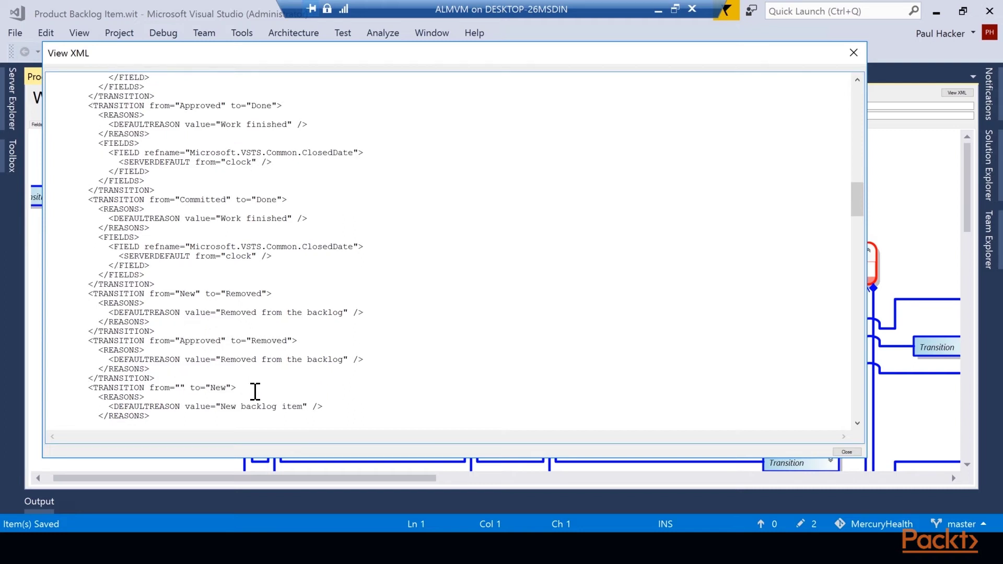
scroll(255, 391, "down", 2)
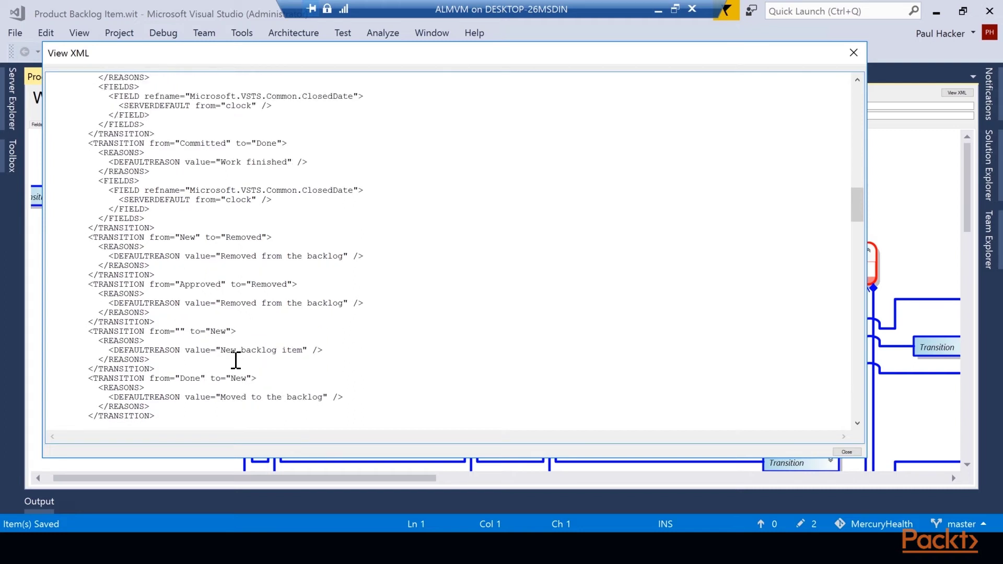
scroll(334, 363, "down", 5)
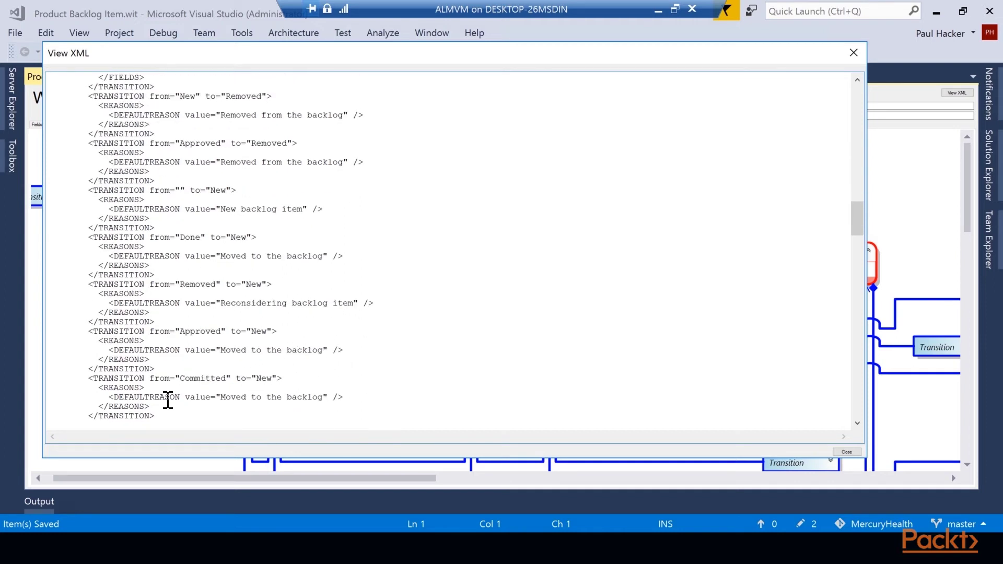
left_click(854, 53)
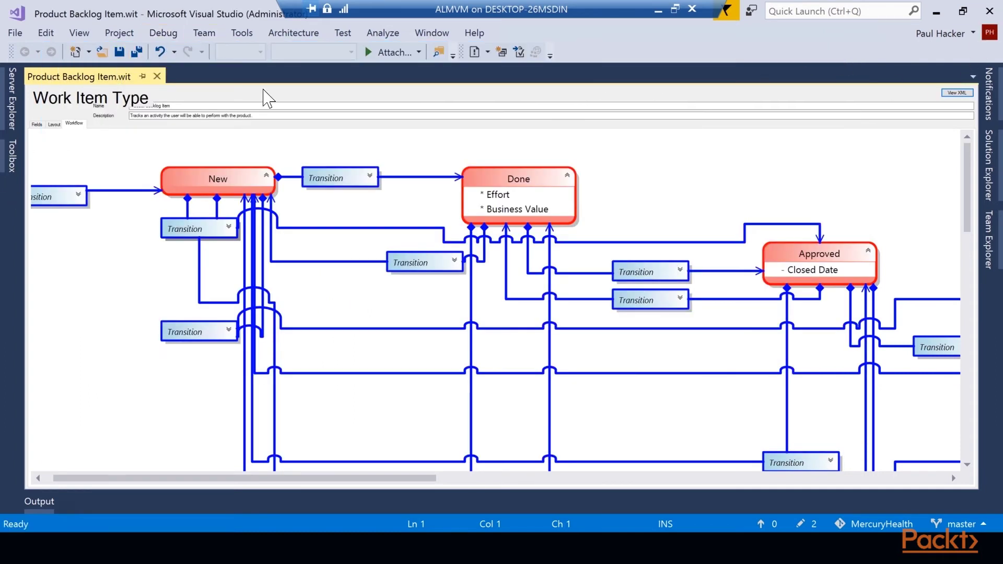
left_click(158, 77)
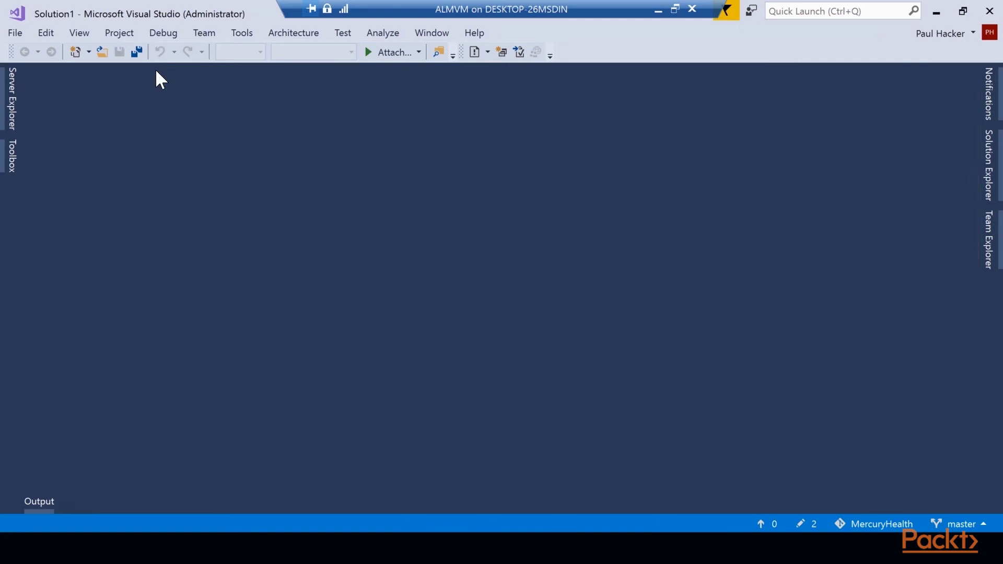
Step: Import the work item type definition Product Backlog Item.xml from the Downloads folder into the Default project of DefaultCollection
left_click(238, 33)
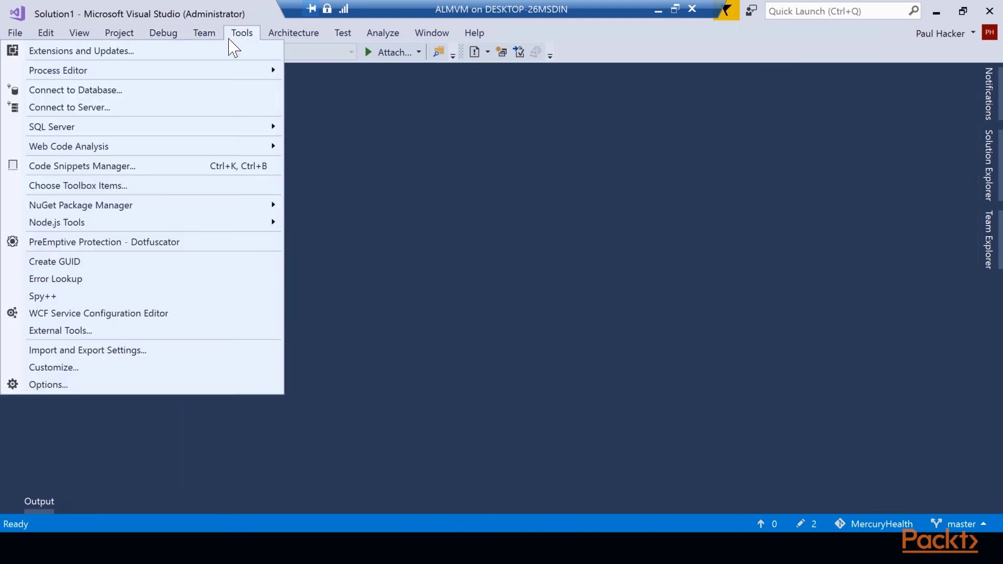
mouse_move(204, 77)
mouse_move(337, 74)
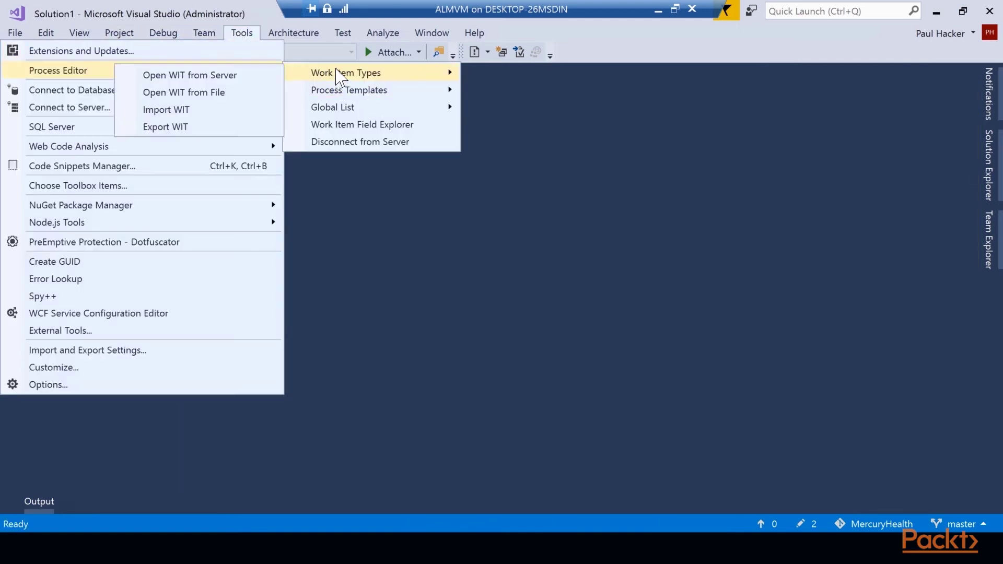
left_click(183, 110)
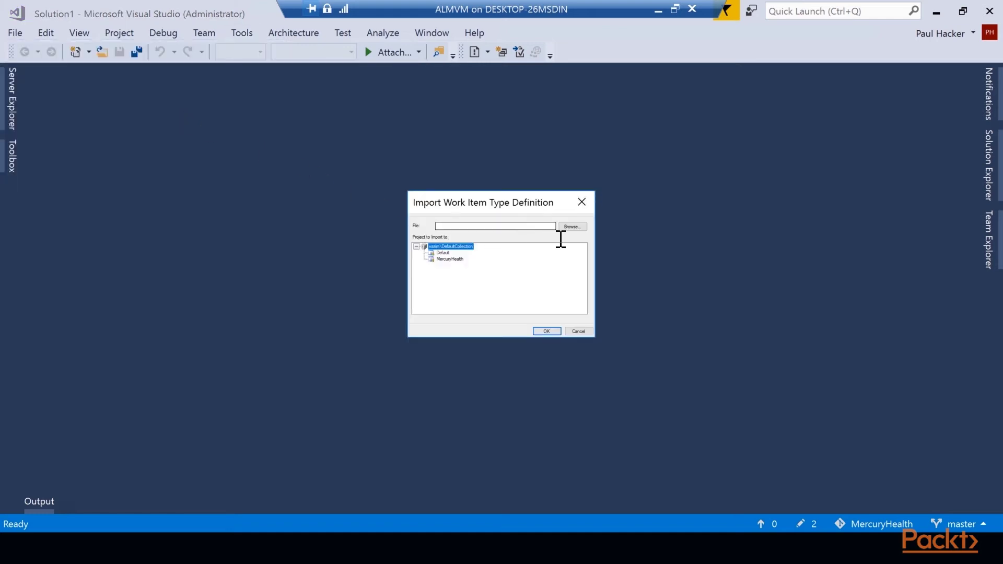
left_click(577, 229)
double_click(606, 230)
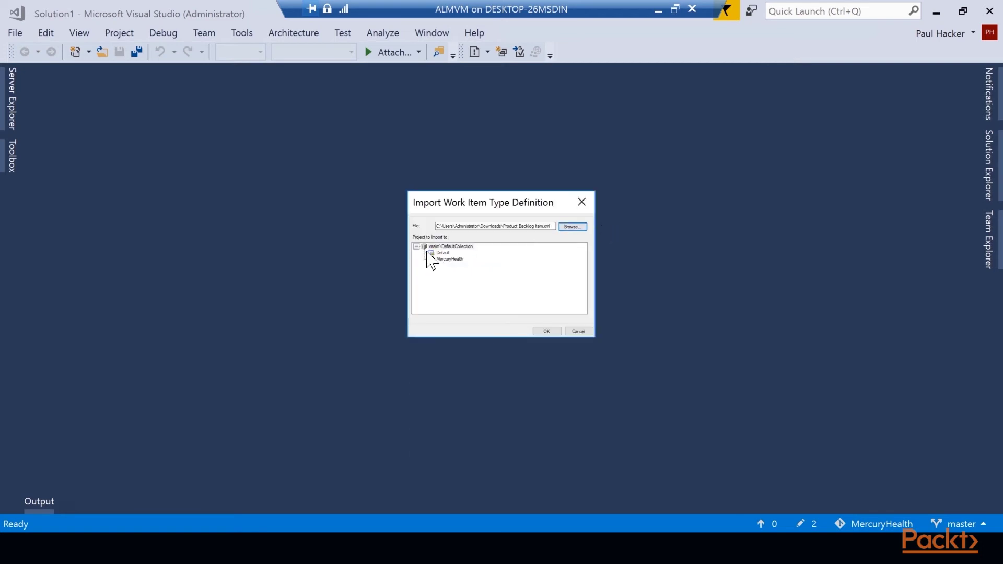
left_click(442, 253)
left_click(537, 332)
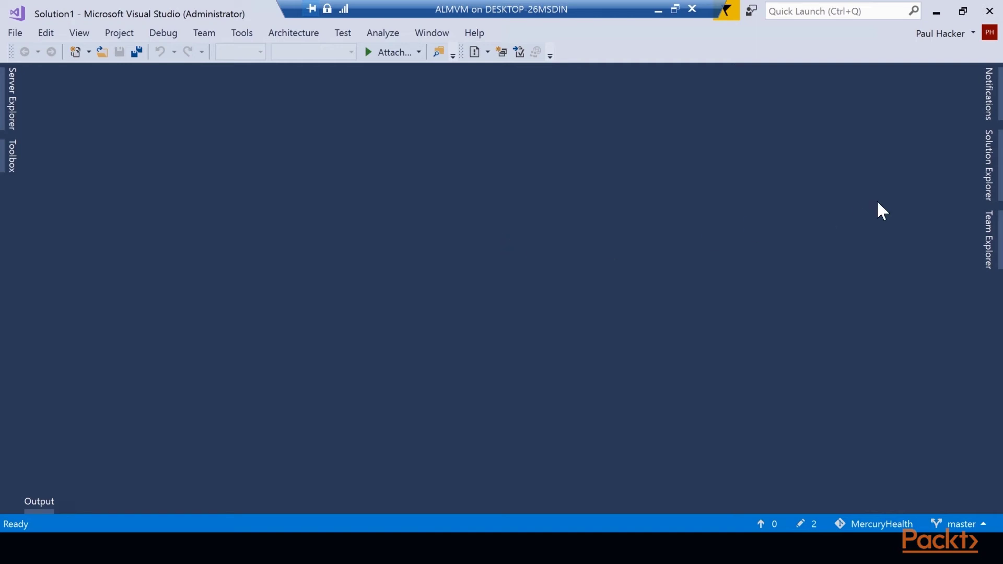
Step: Connect Team Explorer to the Default project in DefaultCollection on the vsalm server
left_click(988, 238)
left_click(830, 119)
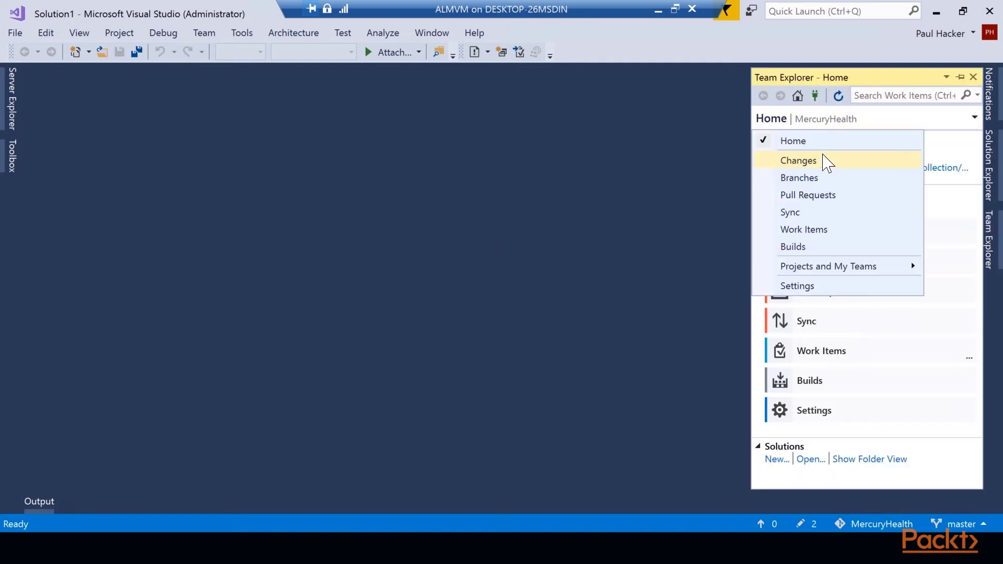
mouse_move(805, 264)
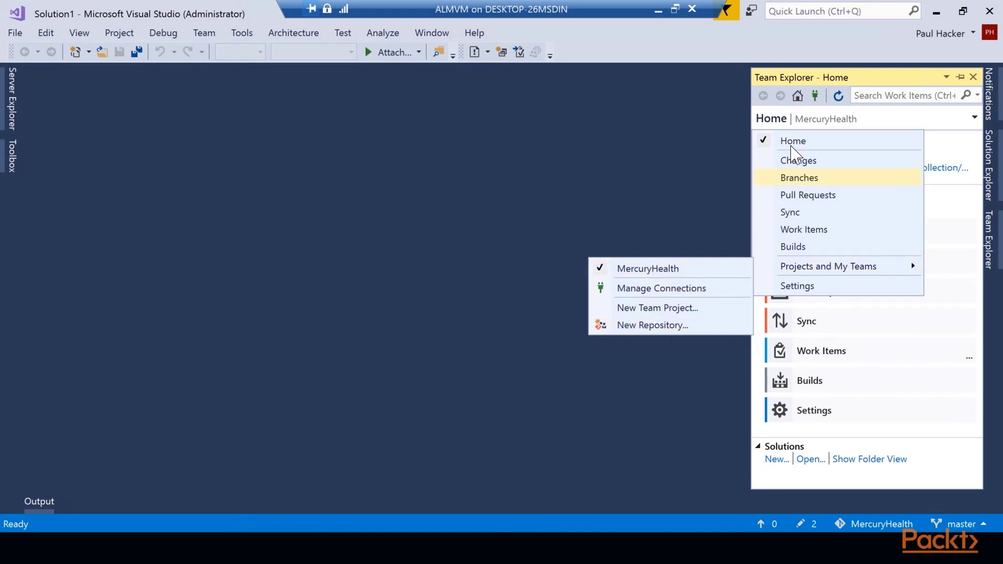
left_click(711, 204)
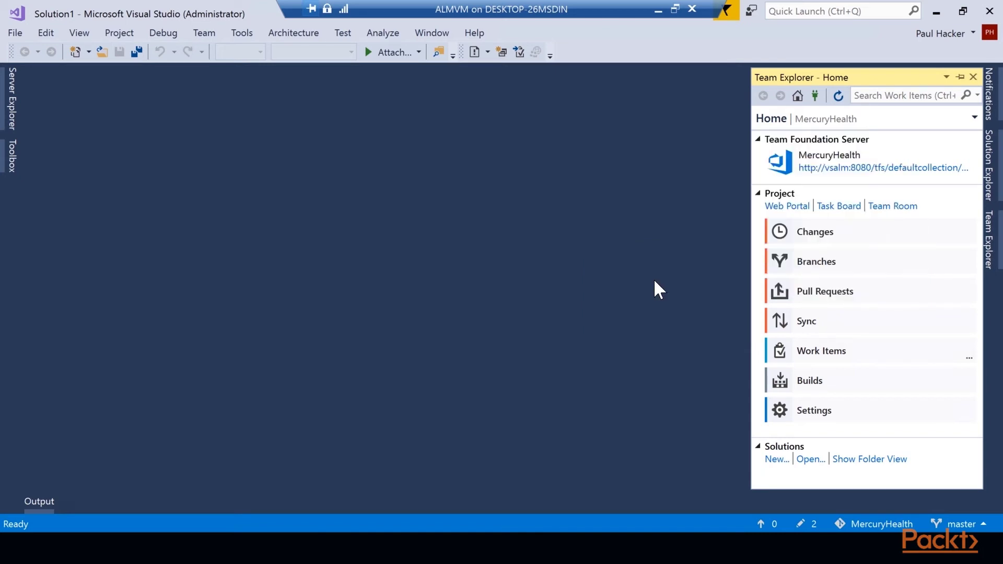
left_click(809, 142)
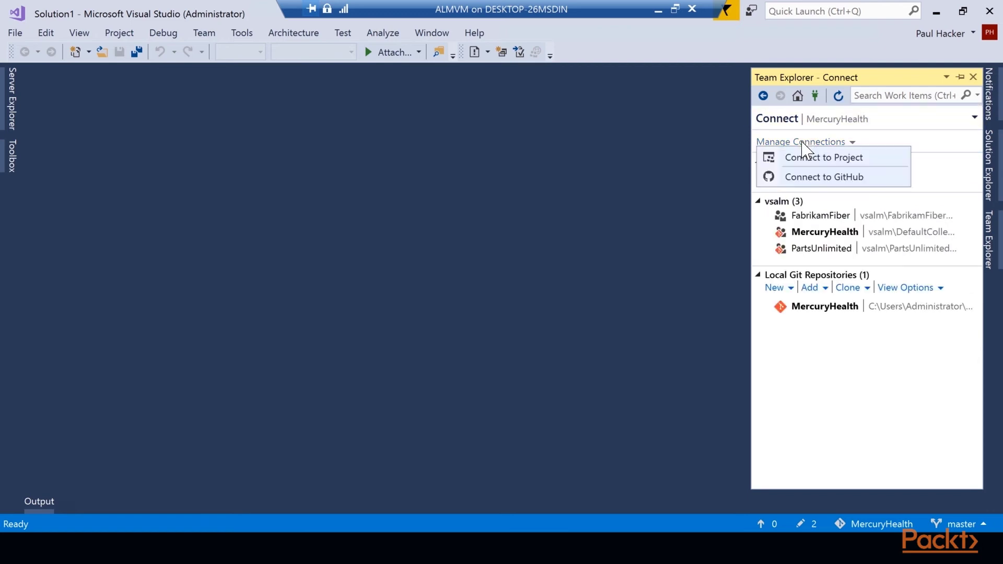
left_click(798, 157)
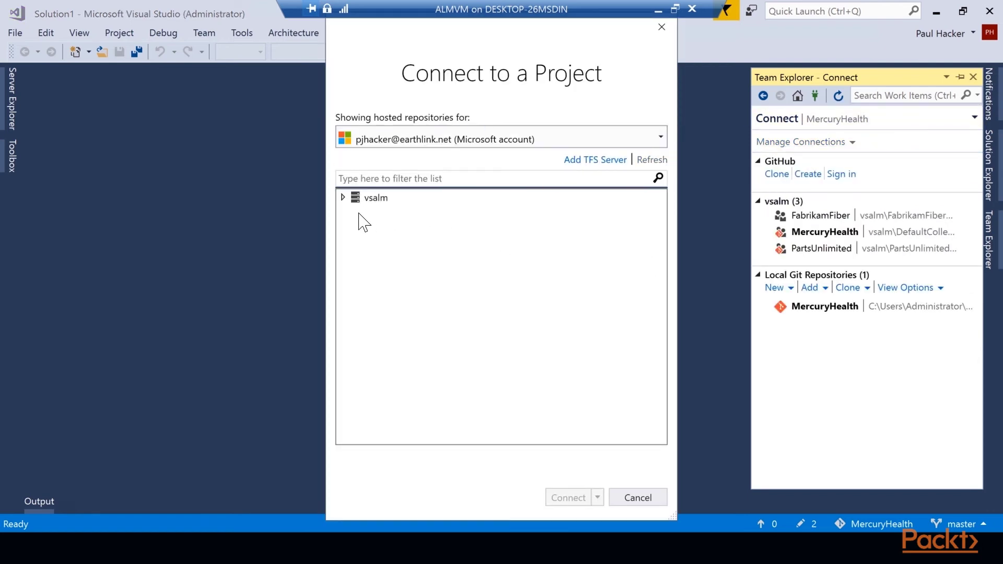
left_click(343, 198)
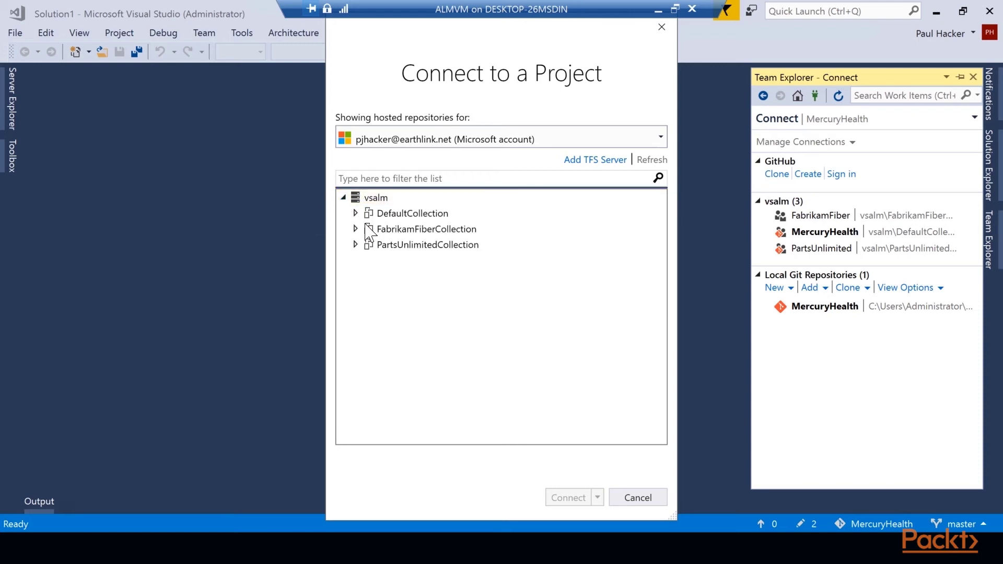
left_click(405, 215)
double_click(406, 215)
double_click(381, 229)
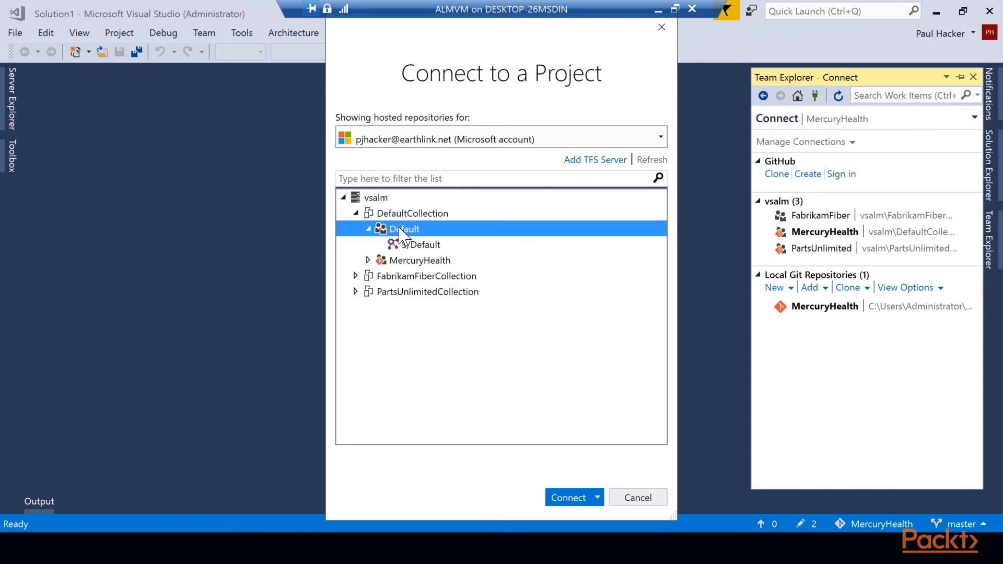
left_click(578, 496)
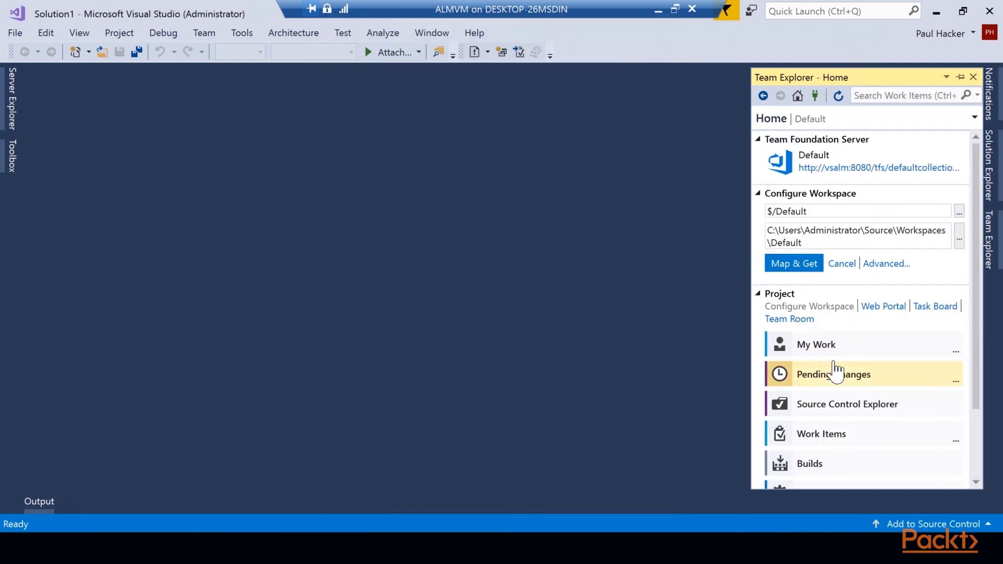
Step: Create a new Product Backlog Item in the Default project and maximise the browser window that shows its form
left_click(839, 406)
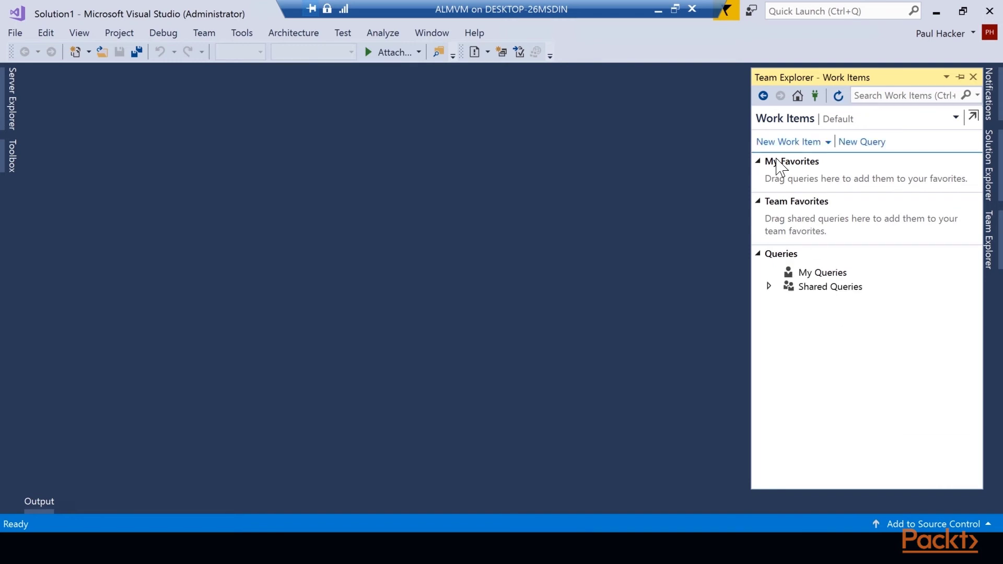
left_click(810, 141)
left_click(817, 192)
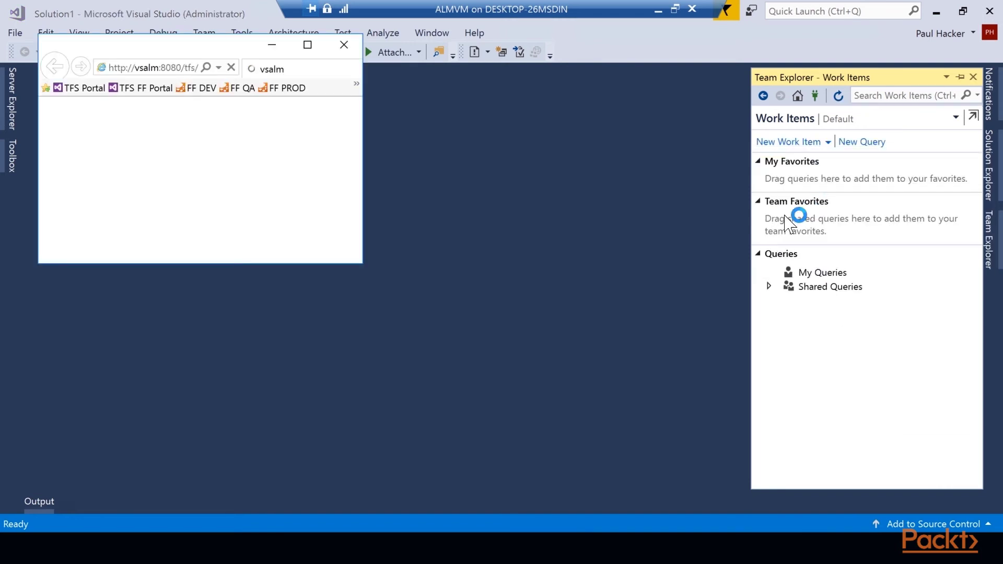
left_click(308, 45)
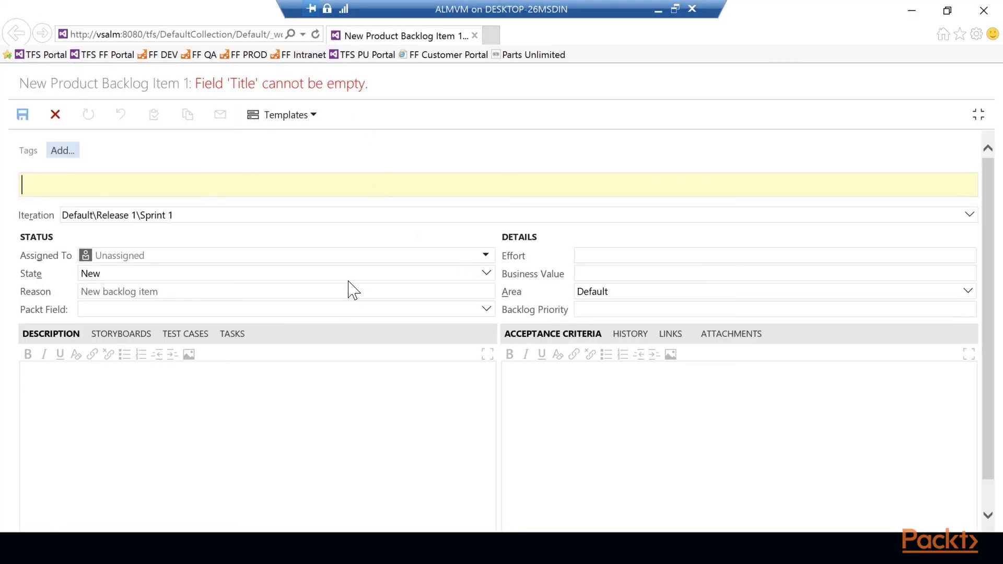
Step: Set Packt Field to 1 on the new Product Backlog Item form and move to the Effort field
left_click(29, 312)
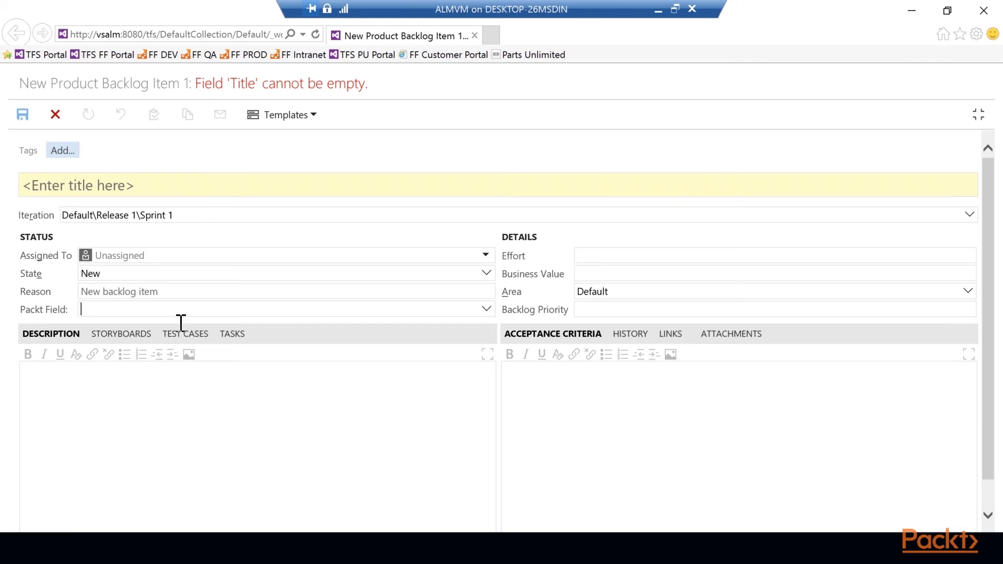
left_click(486, 310)
left_click(113, 331)
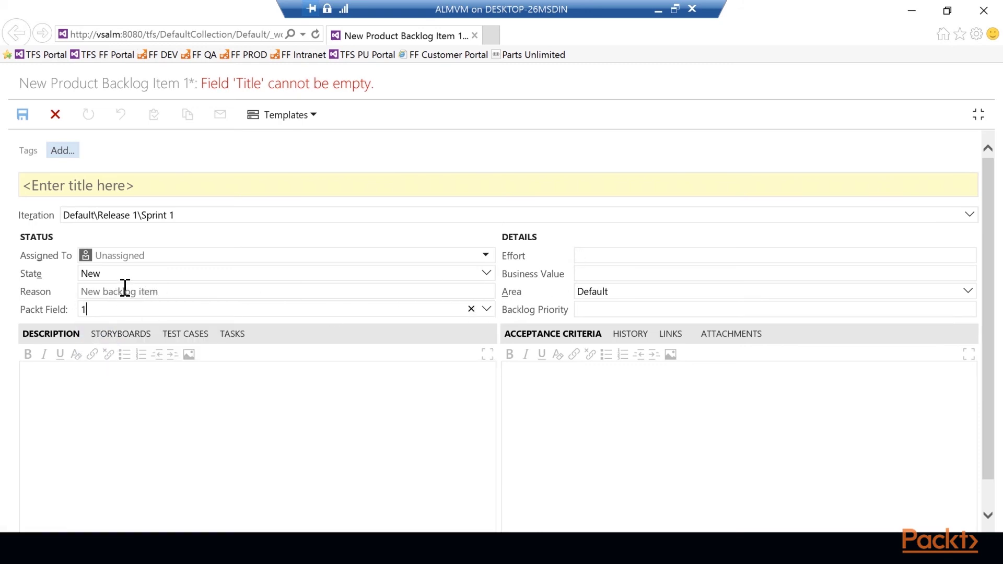
left_click(625, 257)
key("alt")
key("Escape")
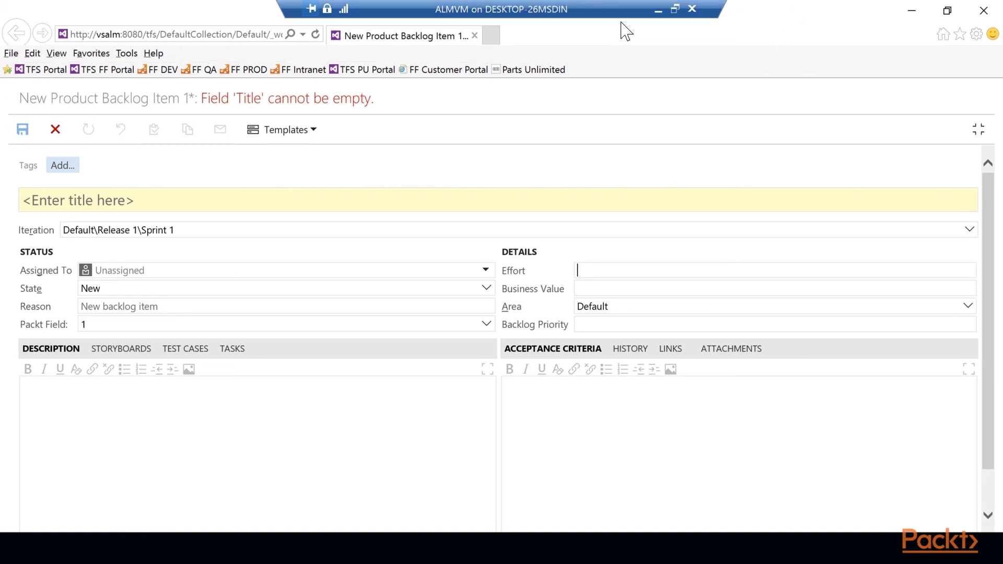